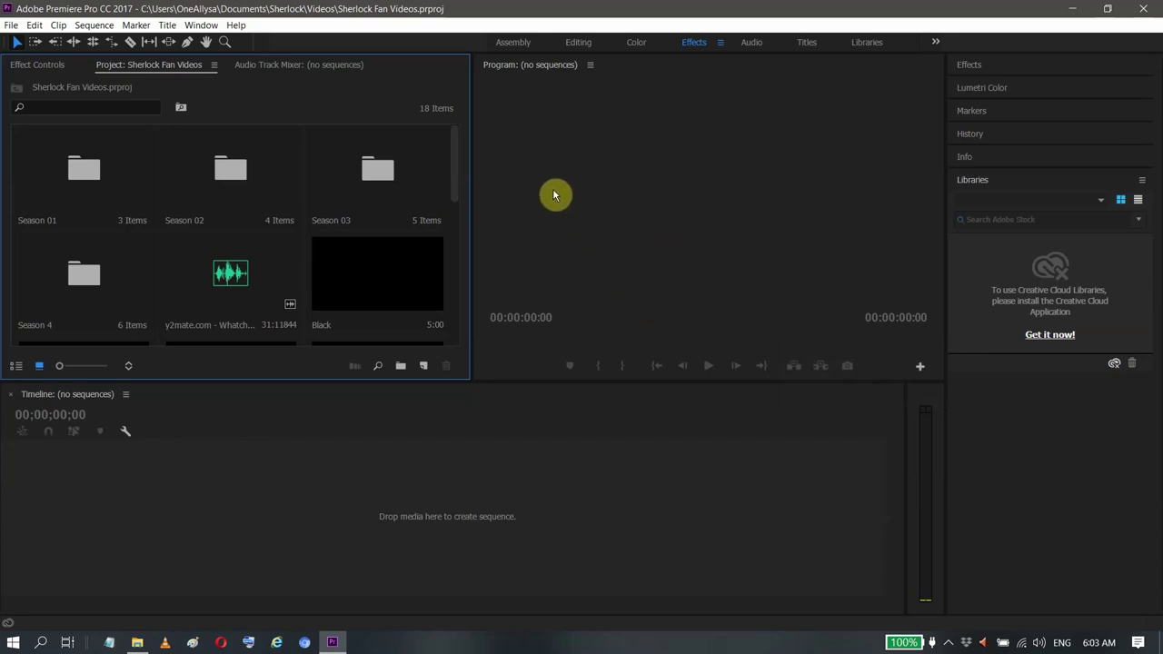
# - Create a new sequence from the HDV 1080p25 preset and name it 'Edit'
pyautogui.moveTo(460, 179); pyautogui.dragTo(447, 122)
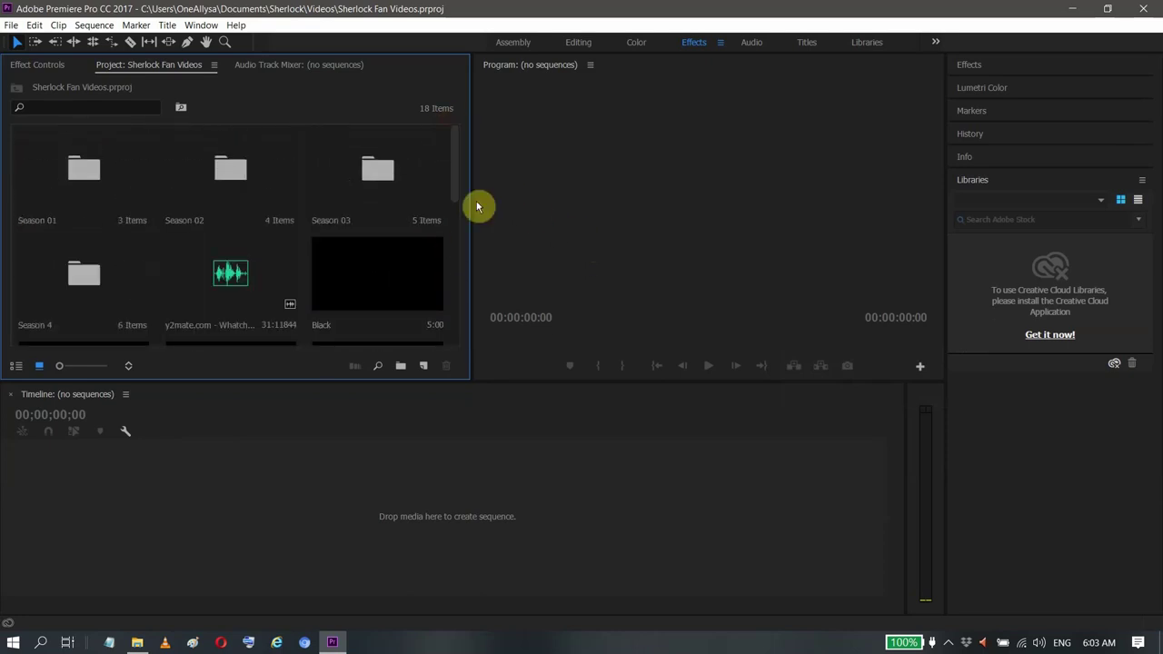
pyautogui.moveTo(456, 184); pyautogui.dragTo(390, 285)
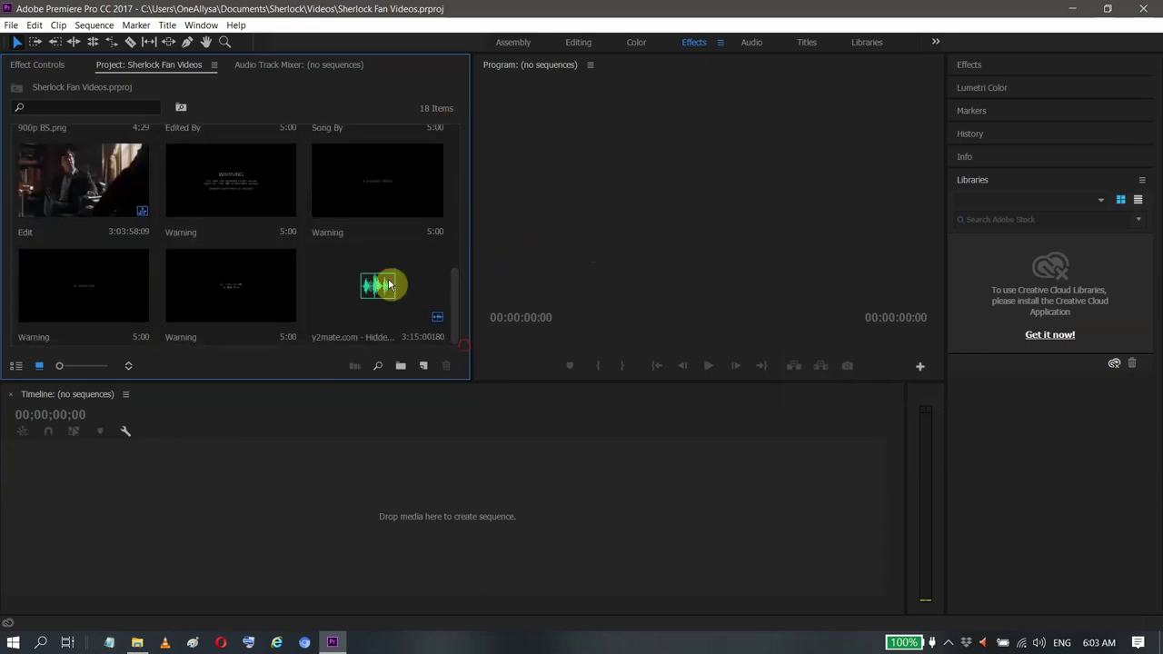
pyautogui.moveTo(453, 314); pyautogui.dragTo(462, 148)
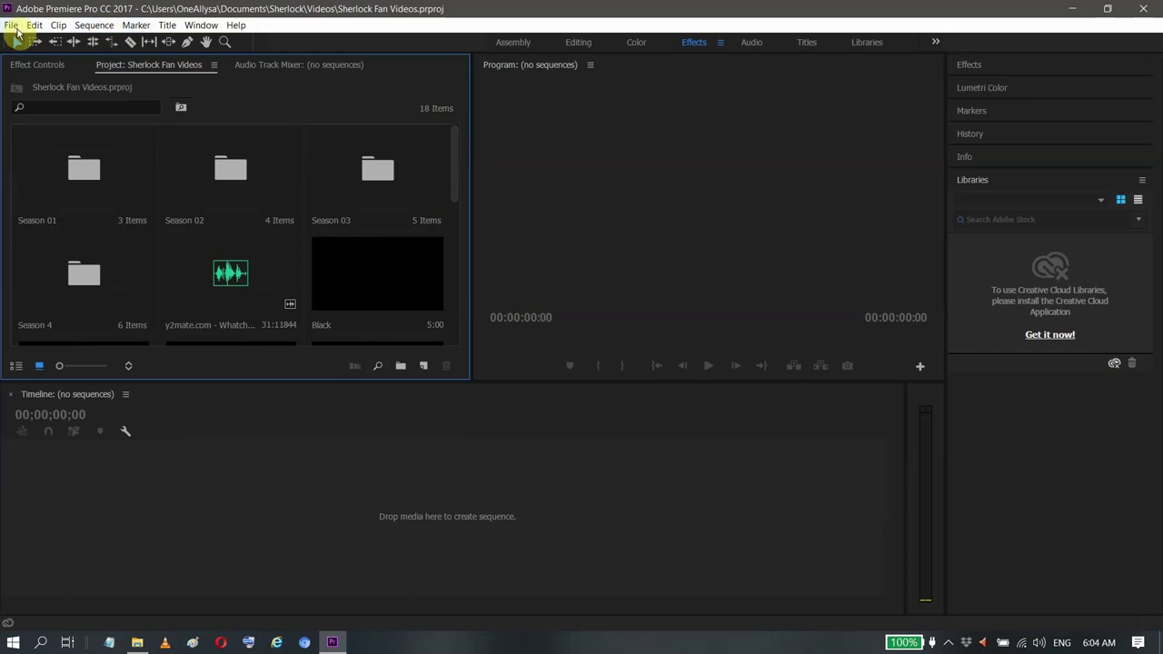
pyautogui.click(17, 29)
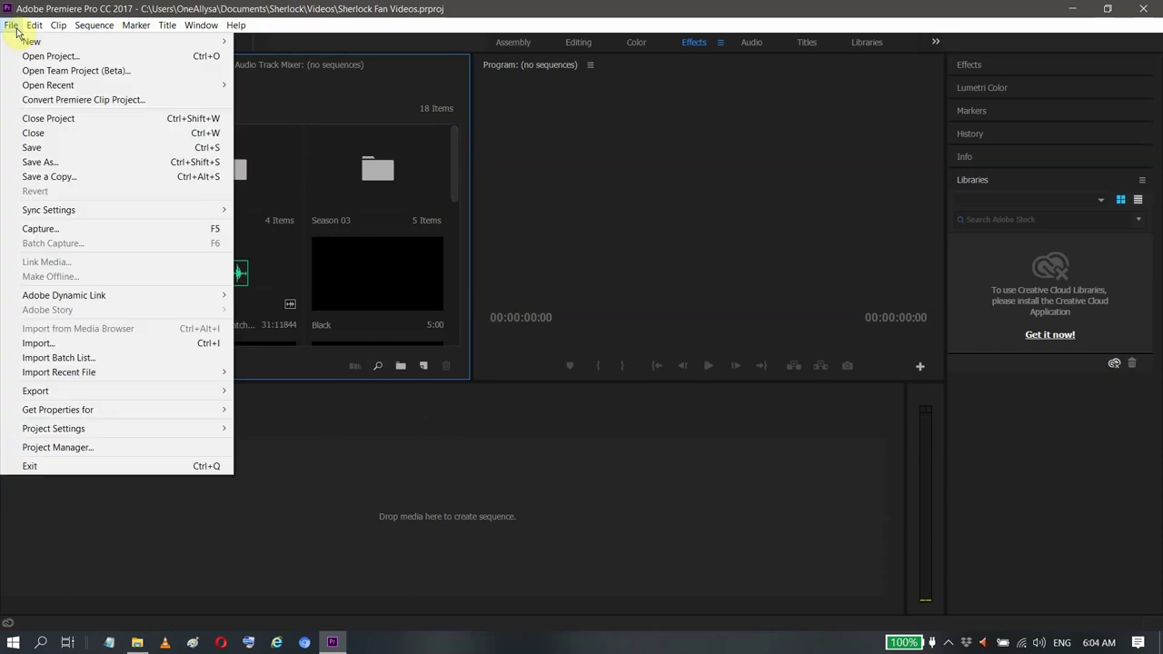
pyautogui.click(16, 29)
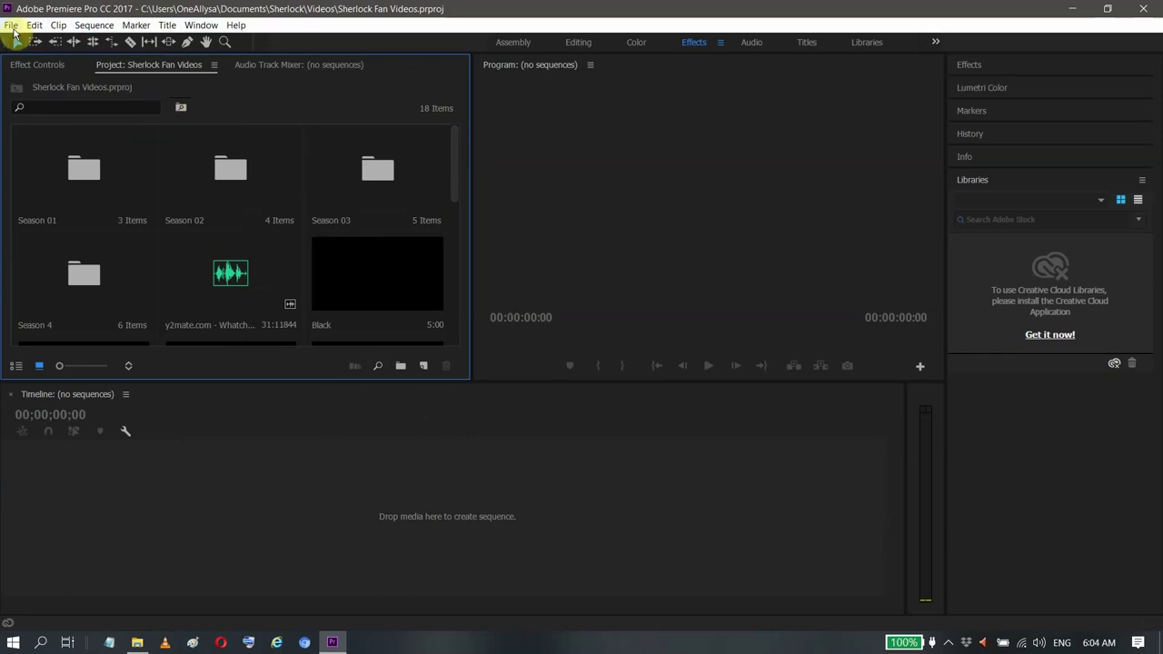
pyautogui.click(11, 24)
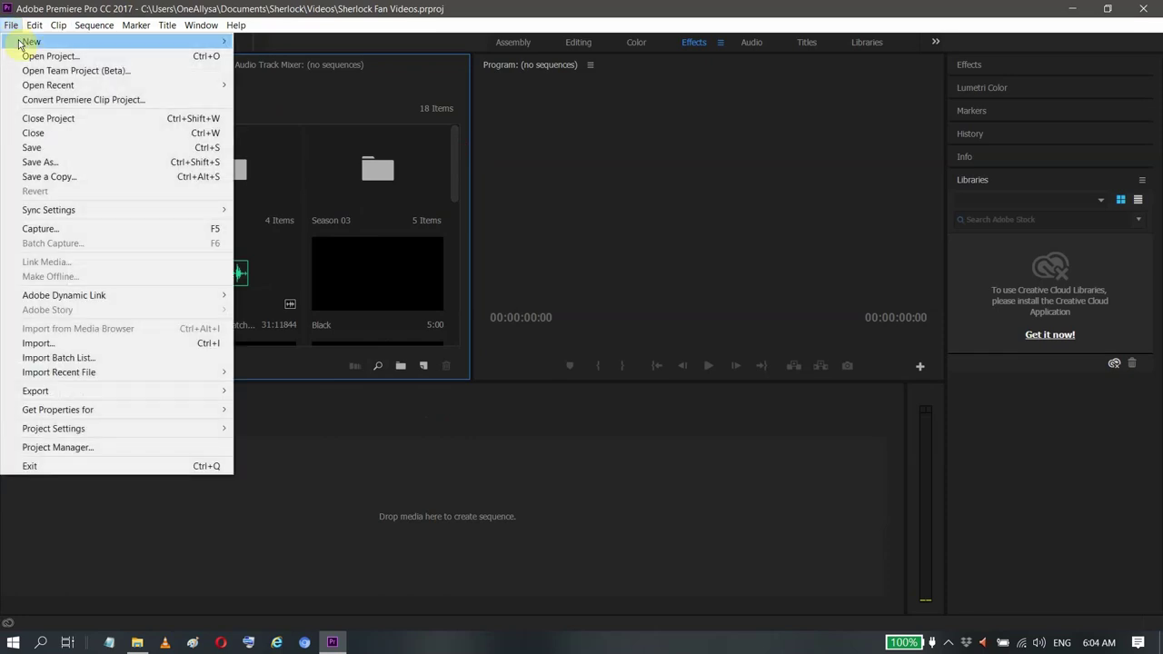
pyautogui.moveTo(31, 43)
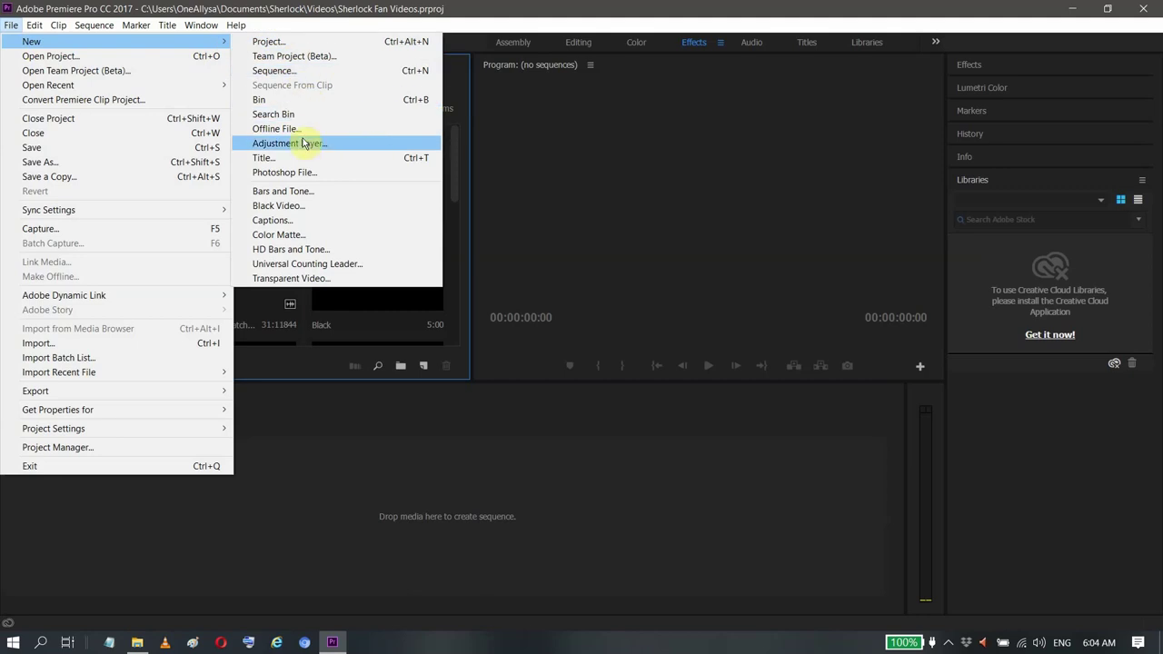
pyautogui.click(302, 71)
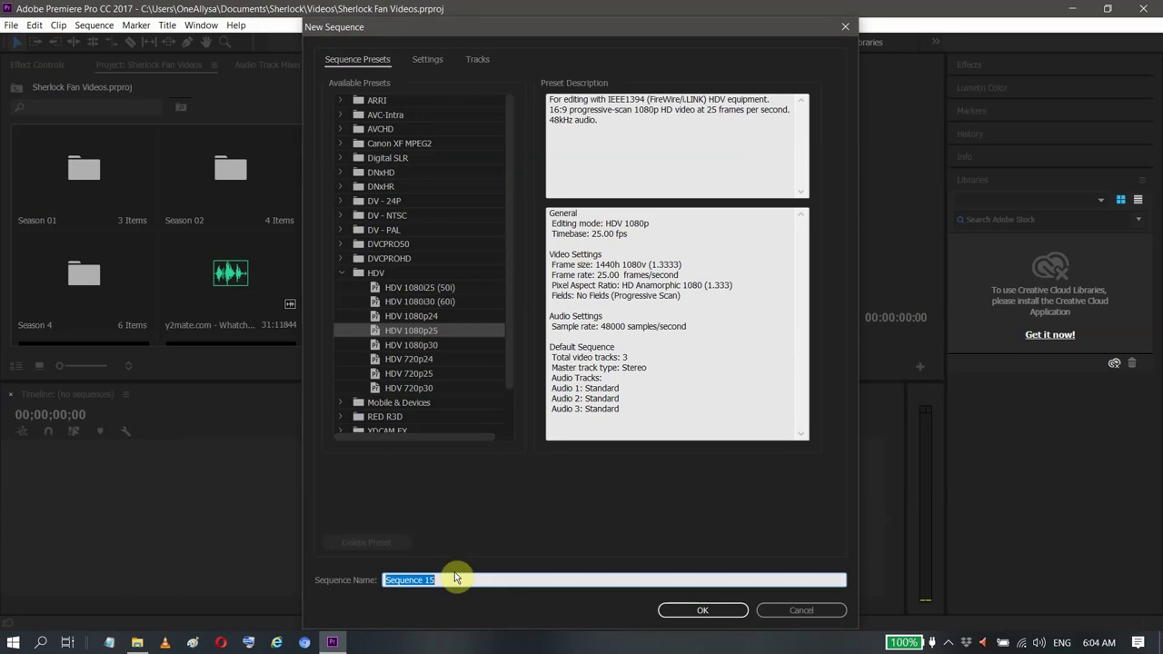
pyautogui.write('Edit')
pyautogui.click(680, 611)
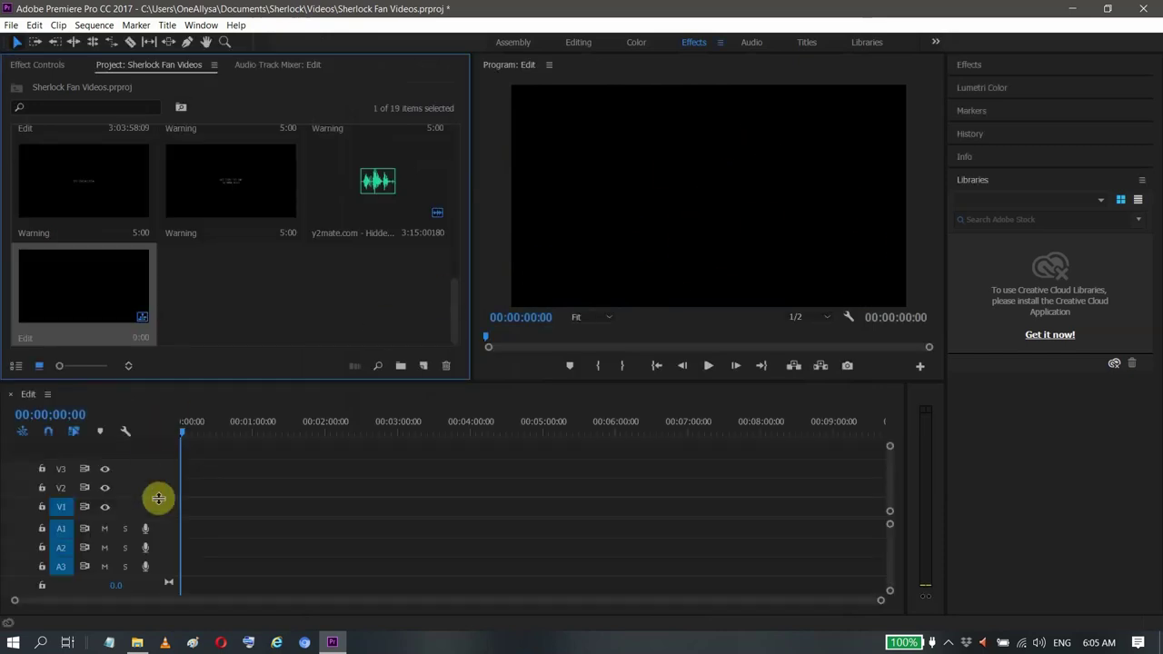
# - Shrink the video and audio track heights in the Edit timeline
pyautogui.moveTo(158, 487); pyautogui.dragTo(169, 548)
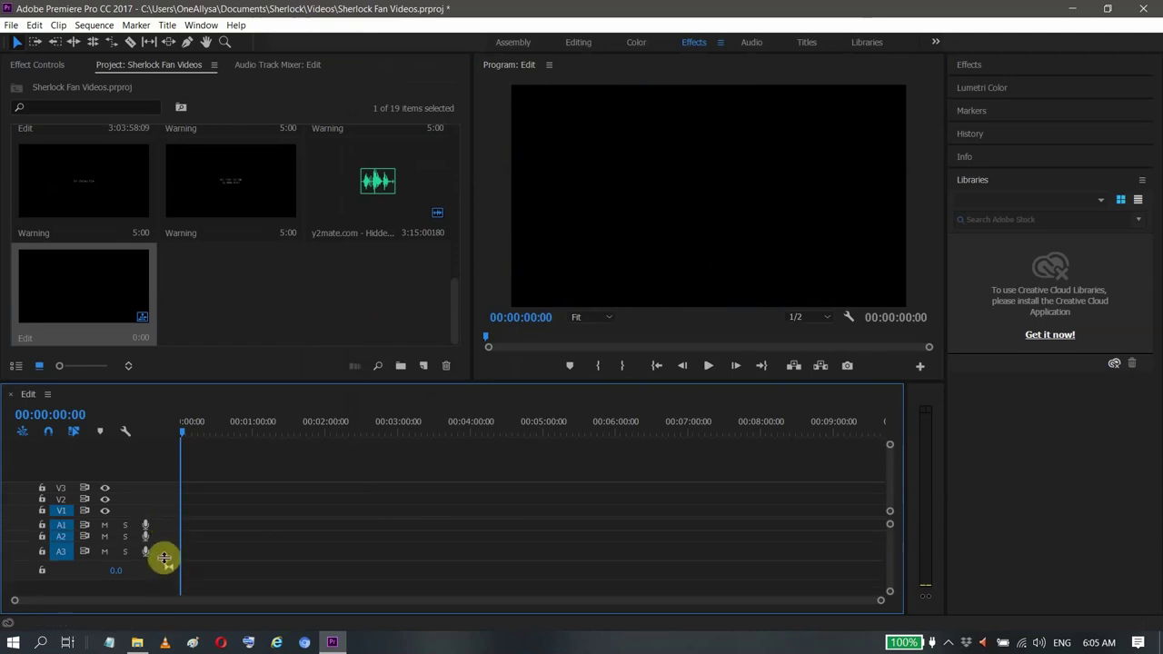
pyautogui.moveTo(161, 555); pyautogui.dragTo(166, 544)
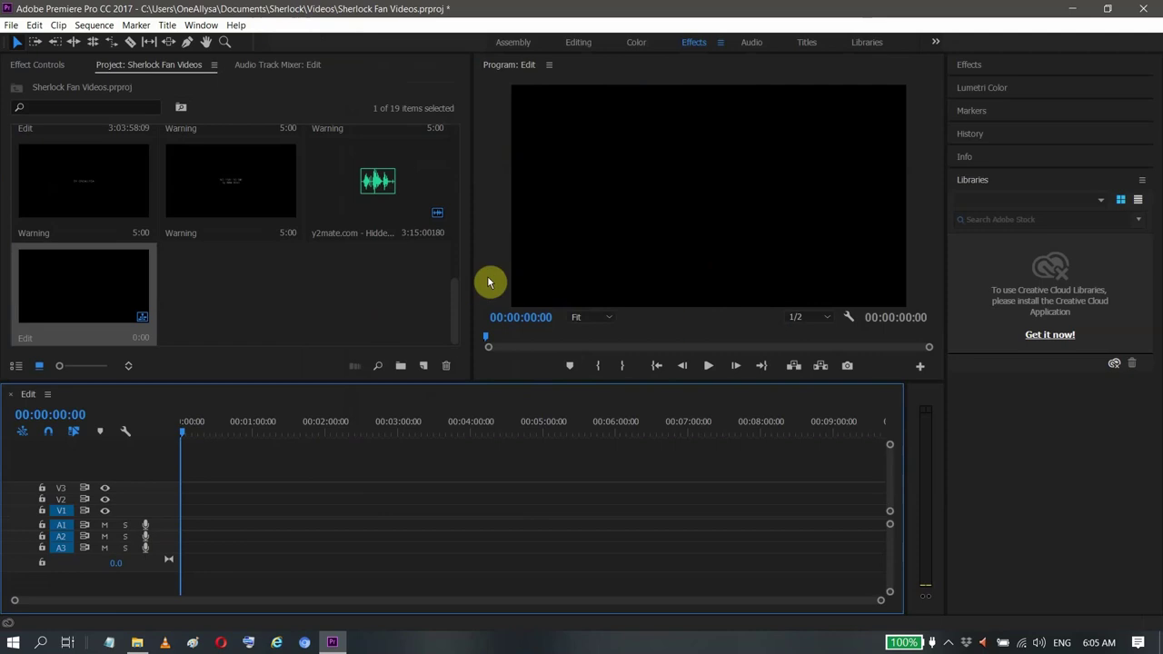
pyautogui.moveTo(458, 296); pyautogui.dragTo(446, 148)
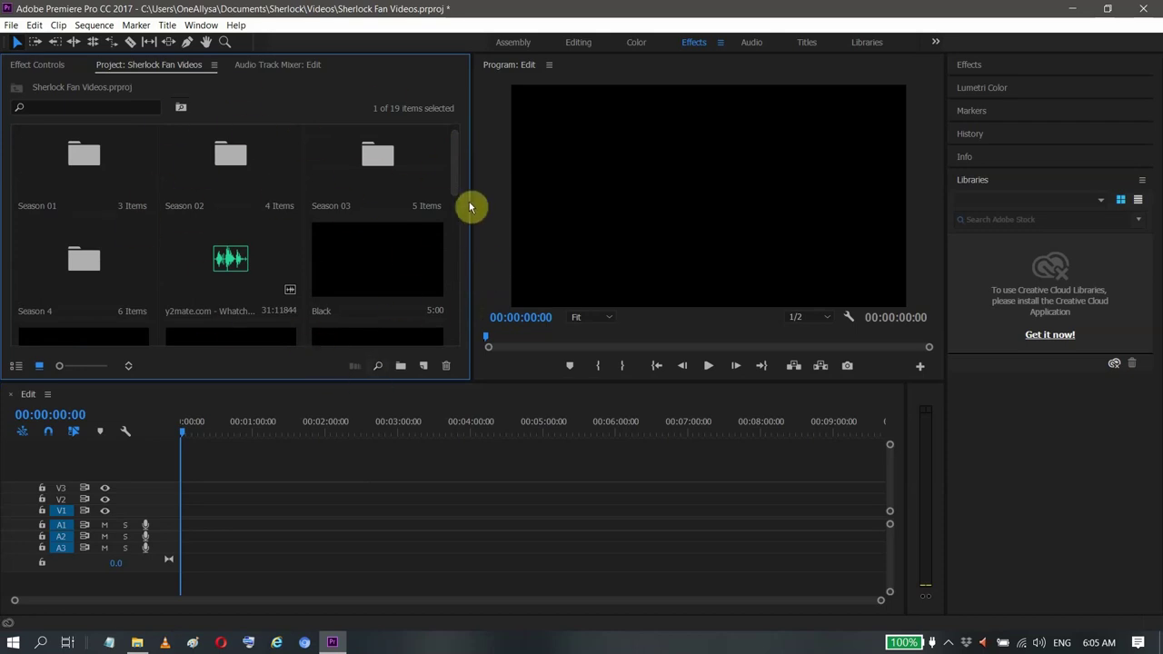
# - Place the y2mate song audio clip at 00:00 on track A3
pyautogui.scroll(-2, 457, 187)
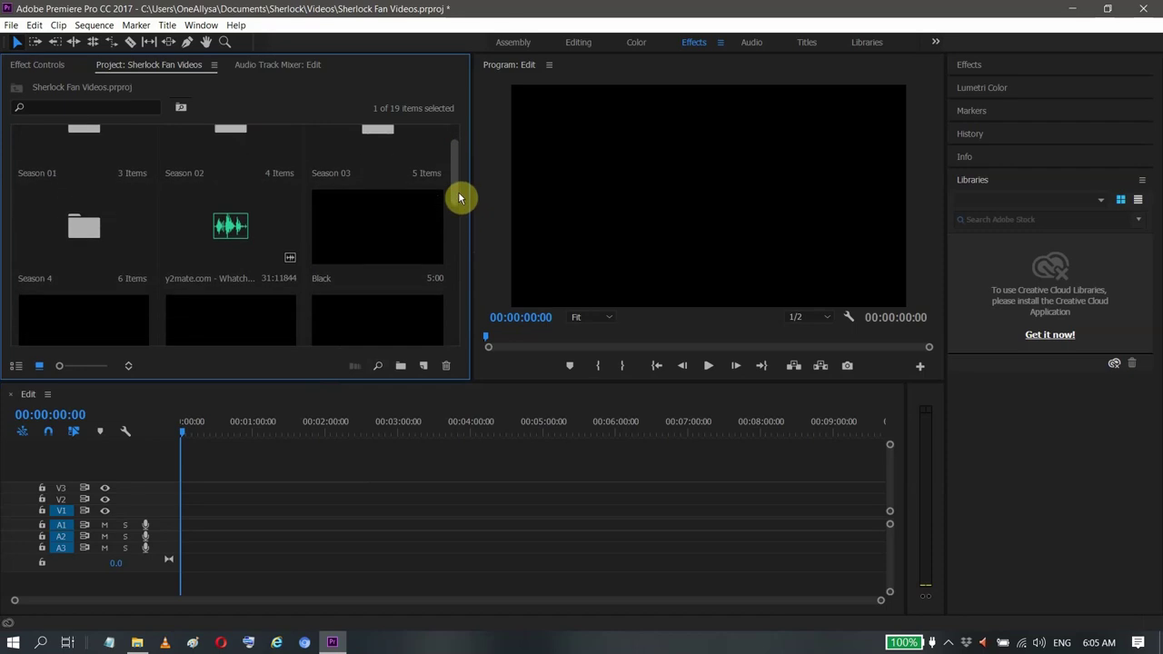
pyautogui.scroll(-3, 461, 209)
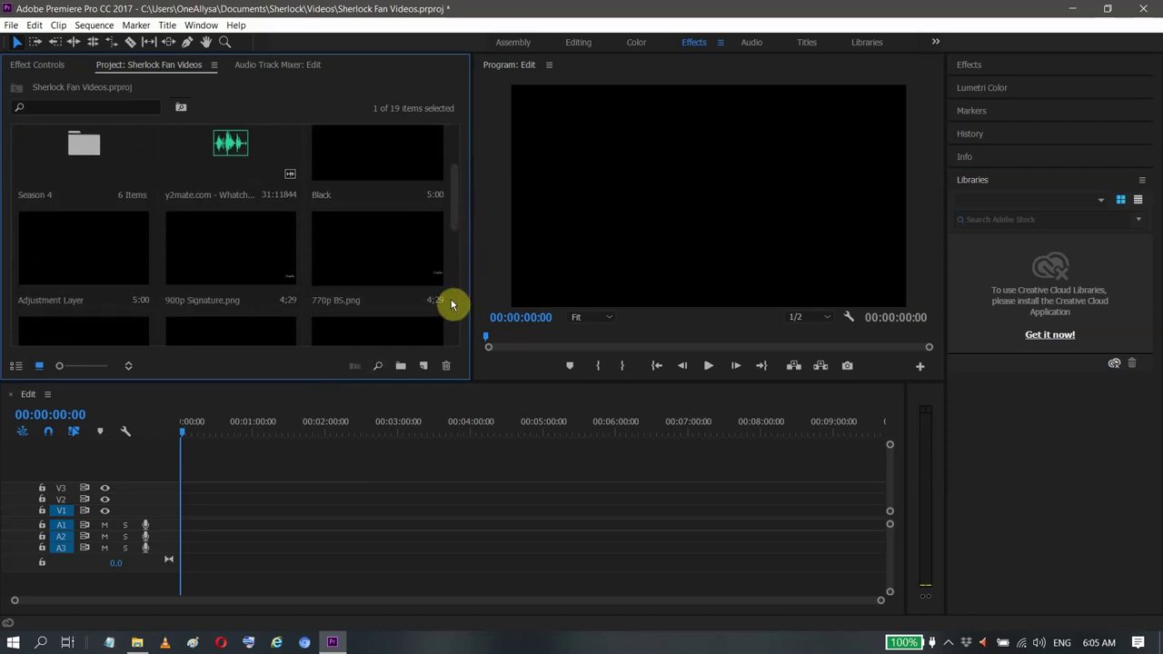
pyautogui.moveTo(460, 224); pyautogui.dragTo(451, 311)
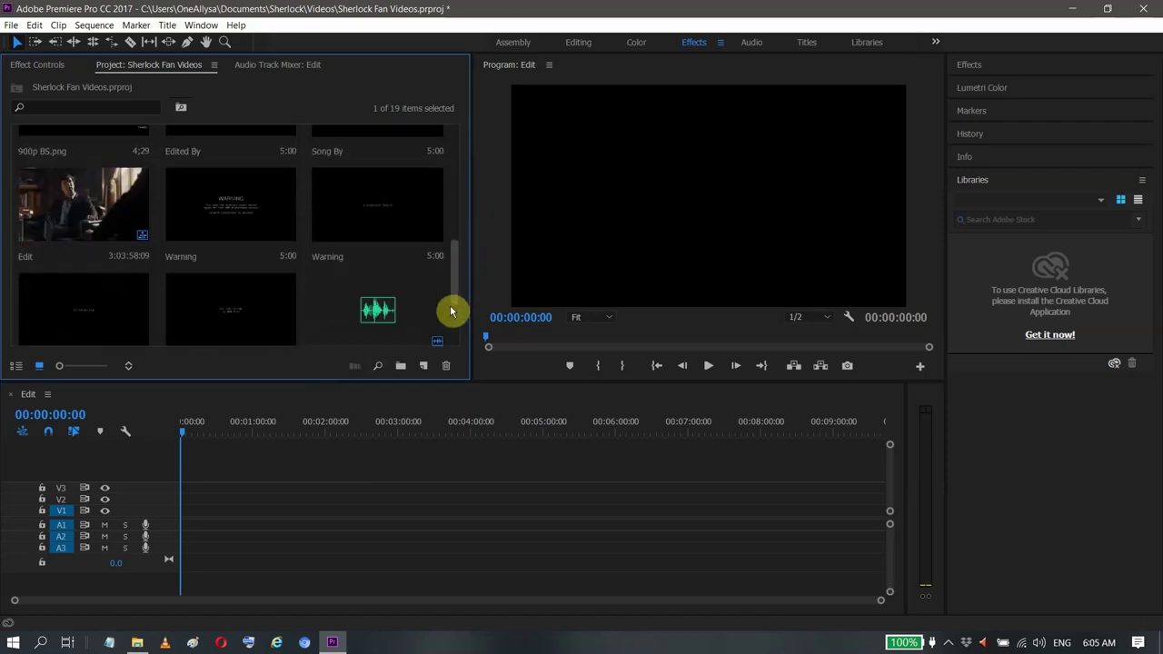
pyautogui.scroll(-4, 449, 333)
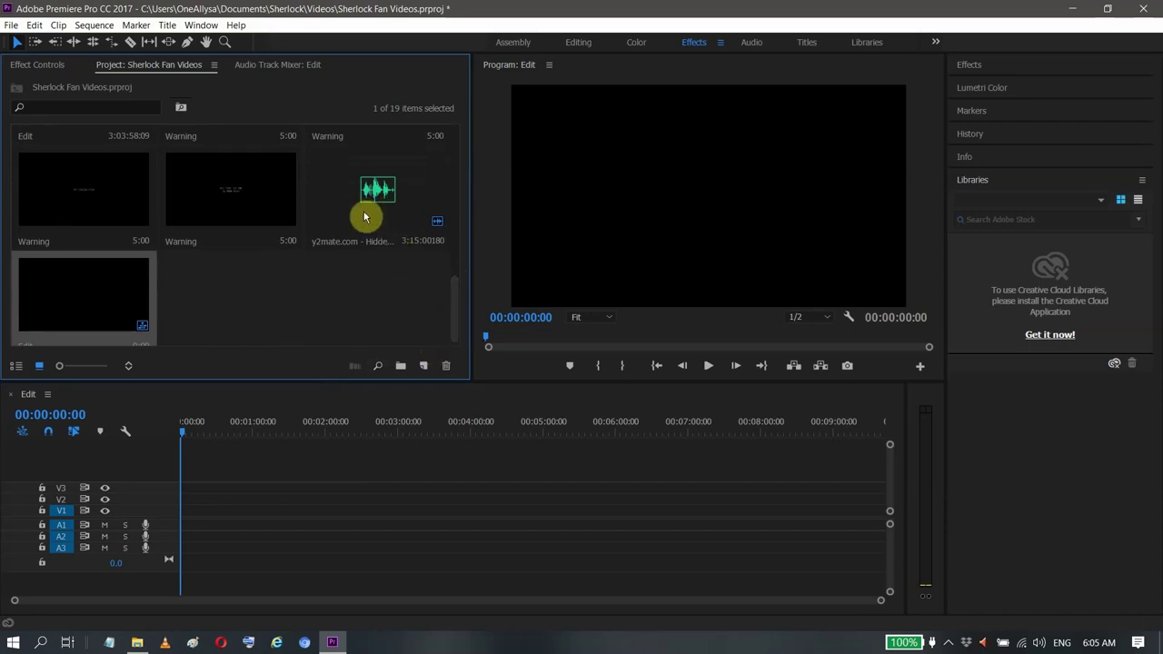
pyautogui.moveTo(382, 190); pyautogui.dragTo(189, 548)
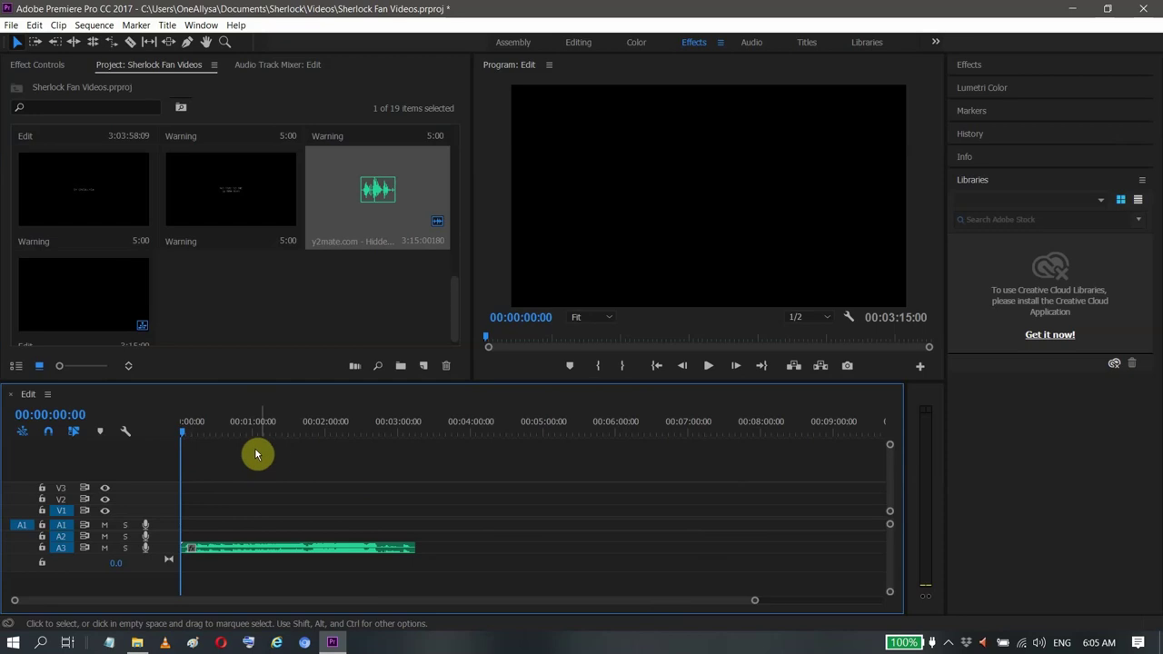
pyautogui.moveTo(464, 343); pyautogui.dragTo(475, 166)
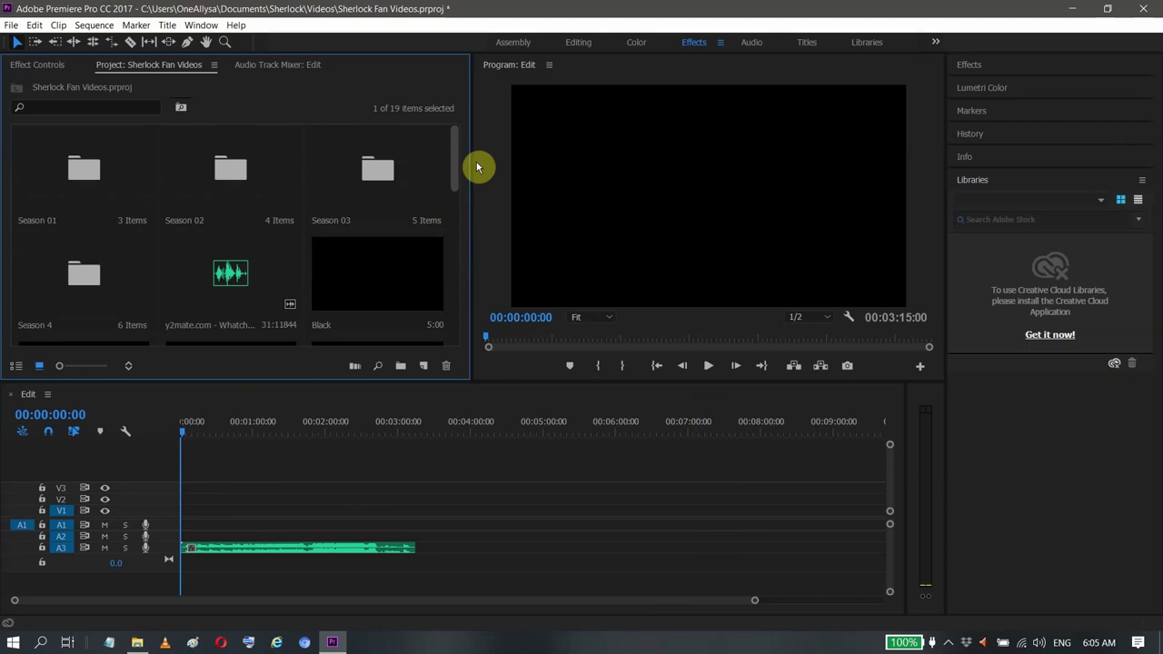
# - Drop 403 The Final Problem.mp4 from the Season 4 bin onto V1/A1, then zoom the timeline to fit
pyautogui.click(114, 289)
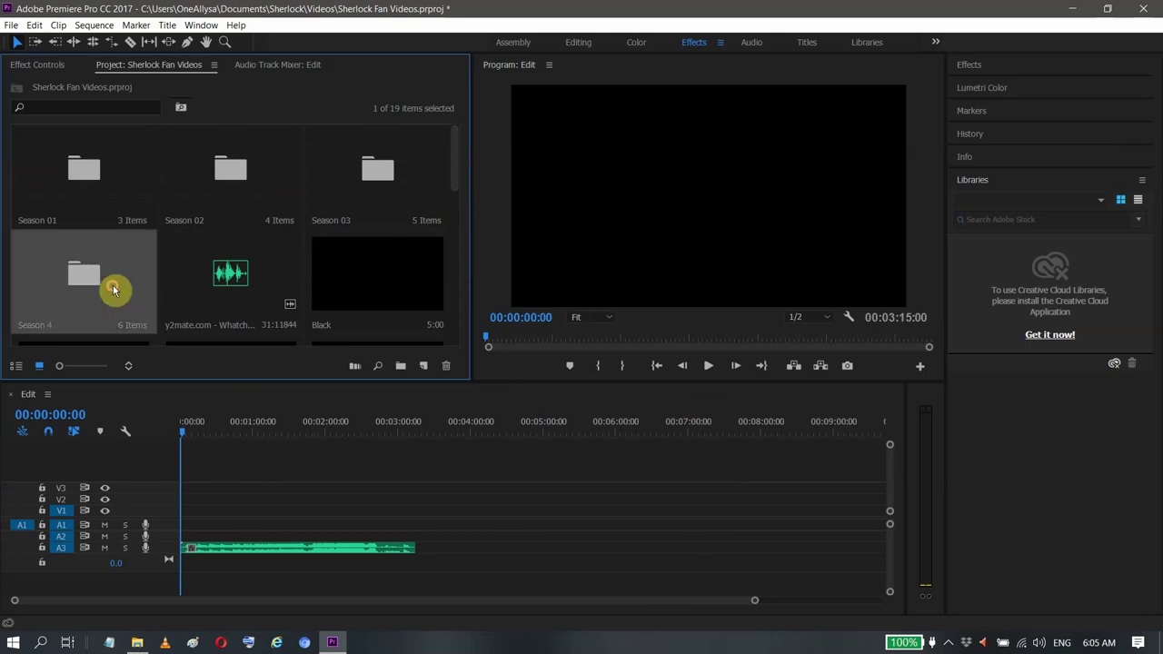
pyautogui.doubleClick(113, 289)
pyautogui.click(143, 193)
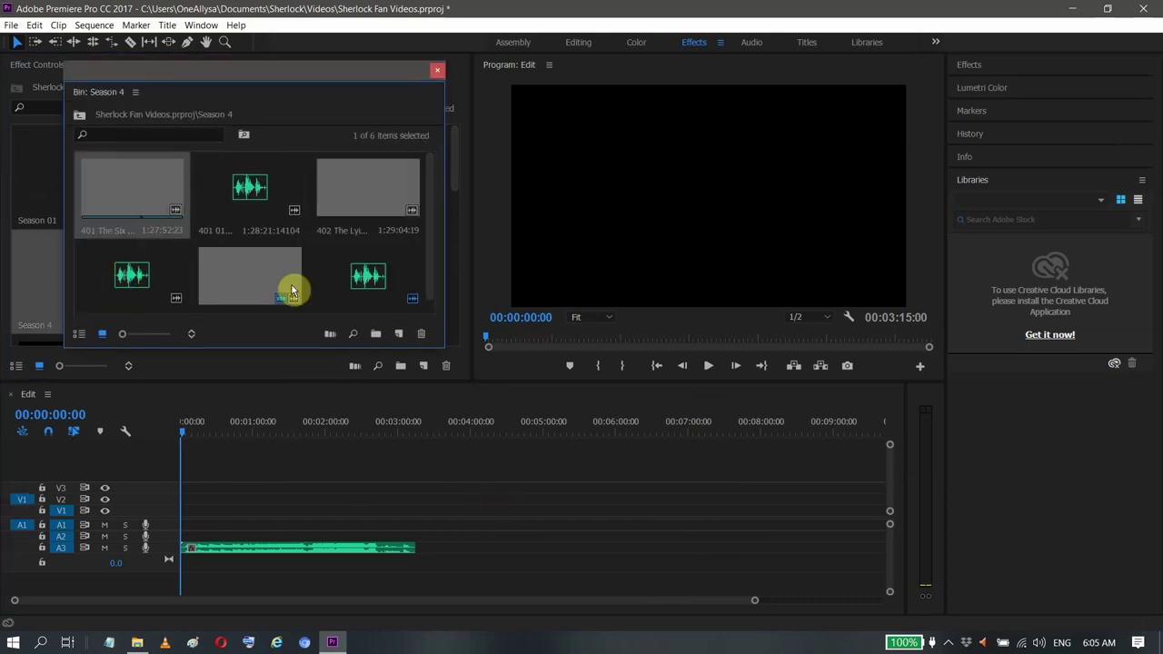
pyautogui.click(254, 277)
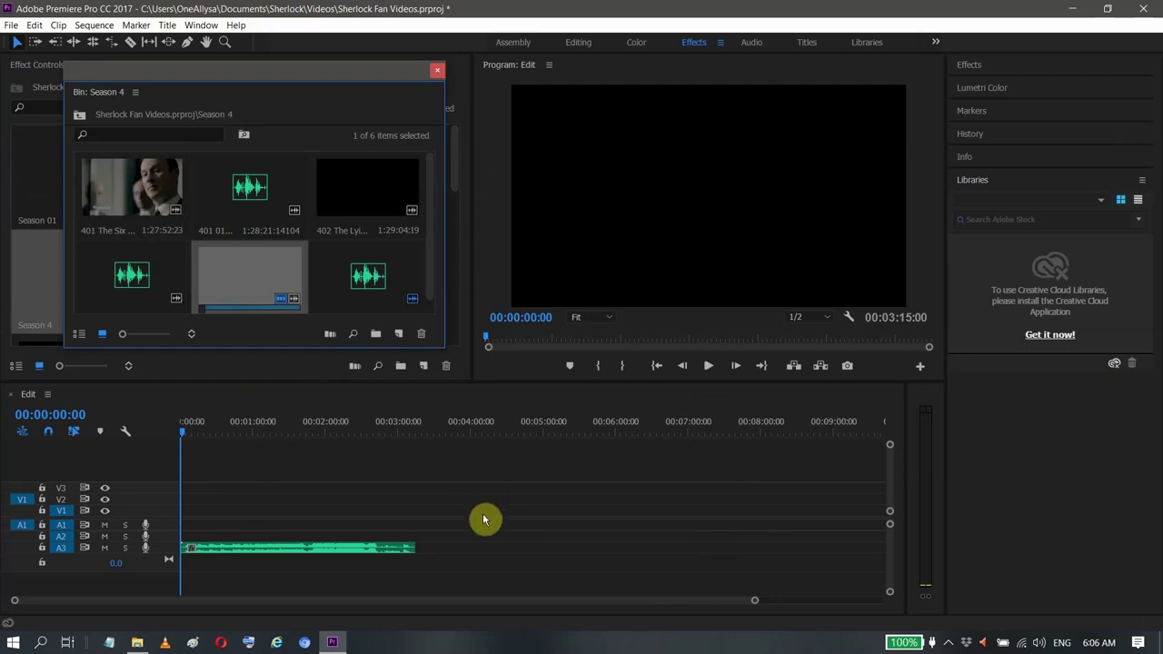
pyautogui.moveTo(485, 520); pyautogui.dragTo(463, 121)
pyautogui.click(437, 70)
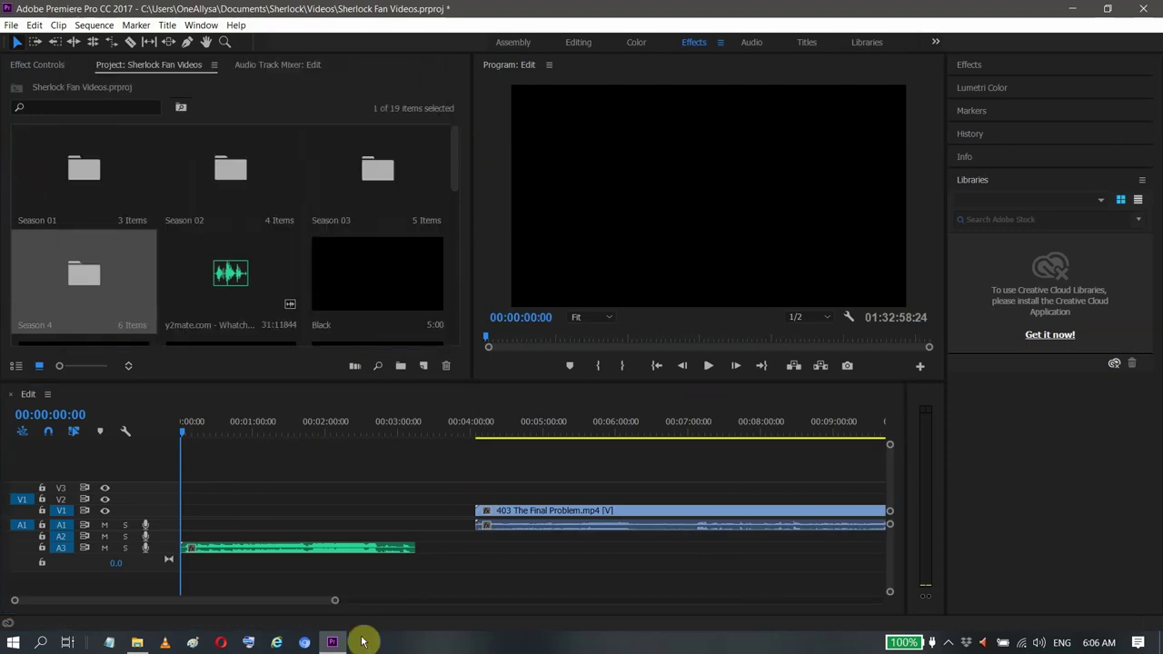
pyautogui.click(335, 601)
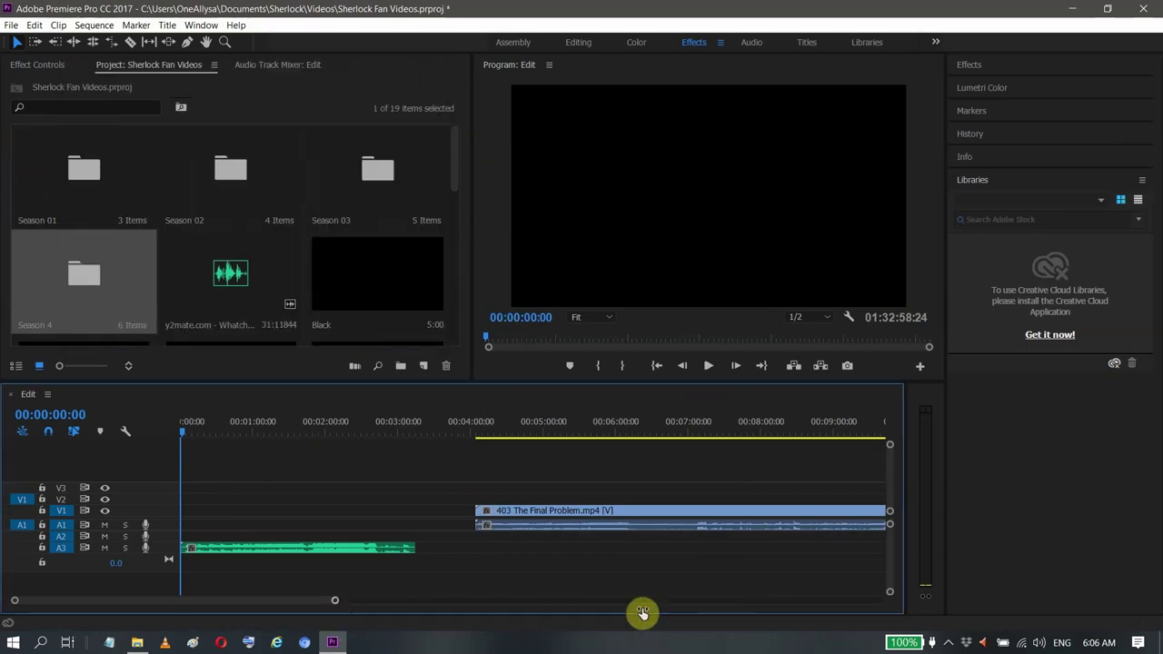
pyautogui.moveTo(643, 613); pyautogui.dragTo(905, 606)
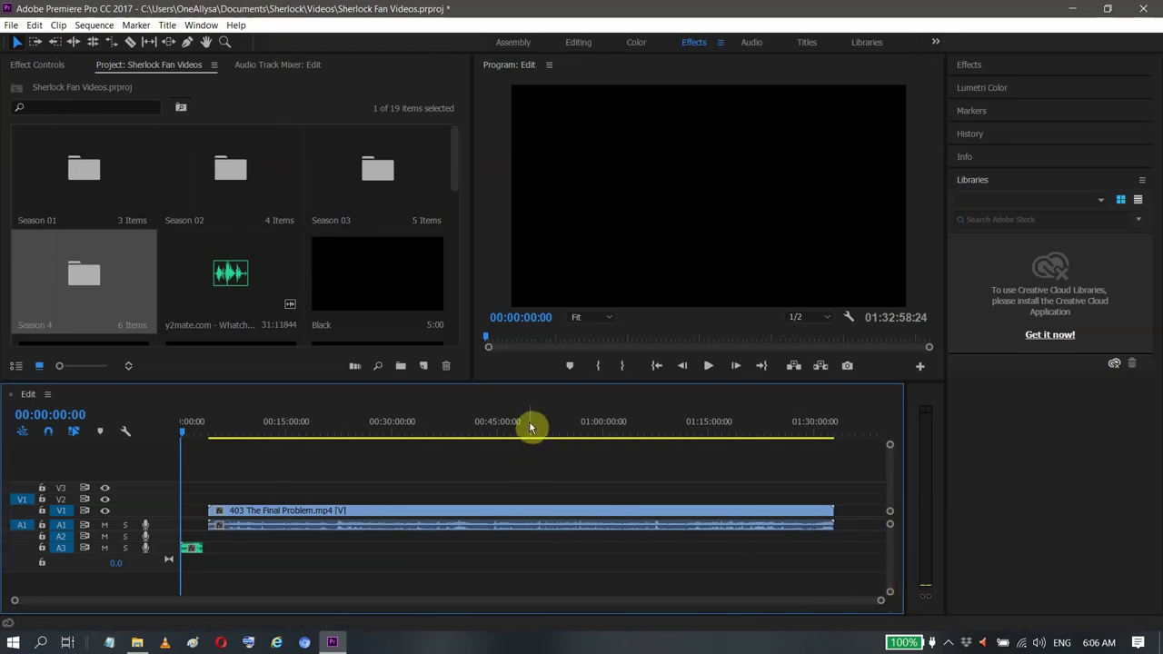
# - Scrub and replay the episode to find the armchair shot starting at 00:12:36:01
pyautogui.click(239, 428)
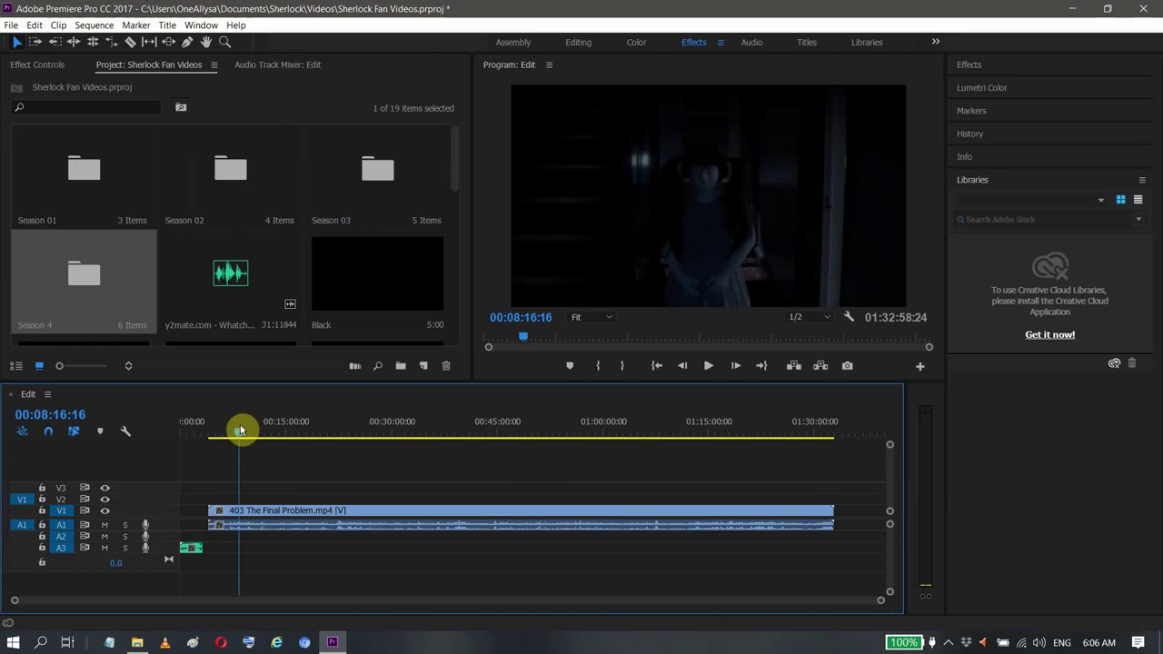
pyautogui.click(262, 430)
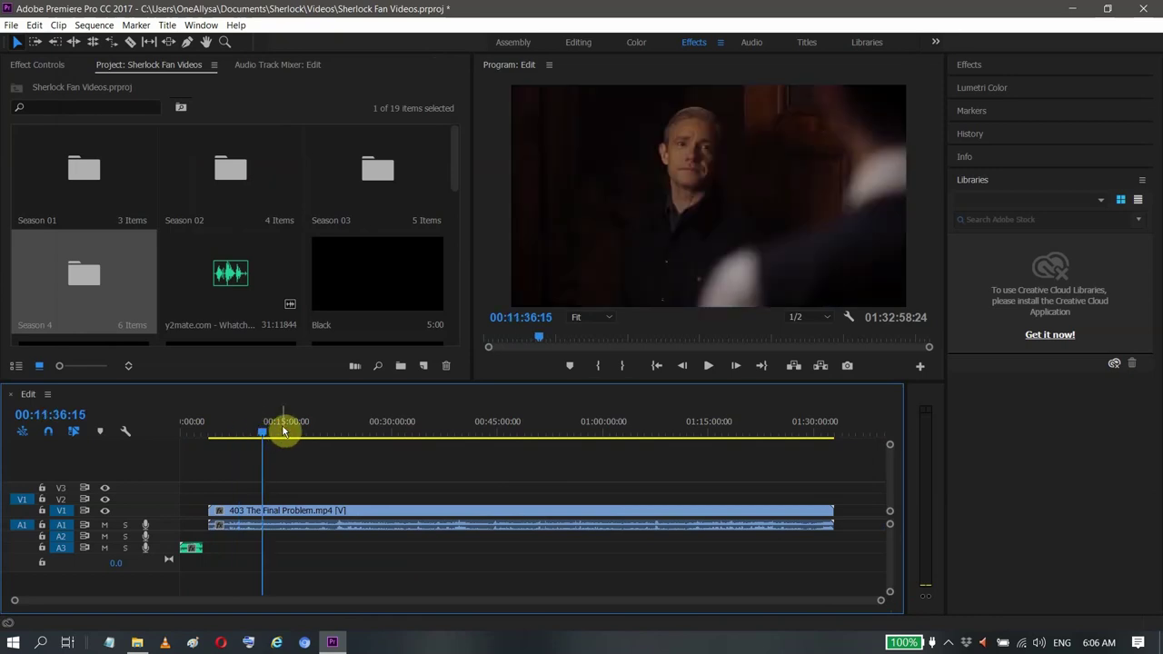
pyautogui.click(272, 430)
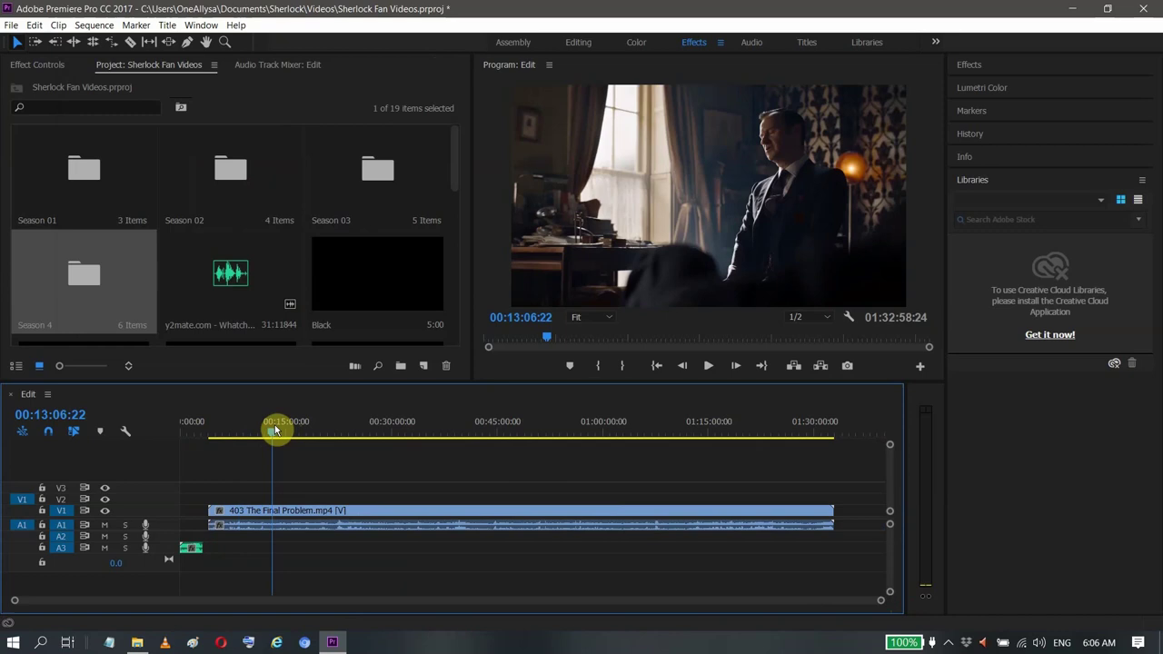
pyautogui.moveTo(882, 604); pyautogui.dragTo(569, 591)
pyautogui.click(710, 373)
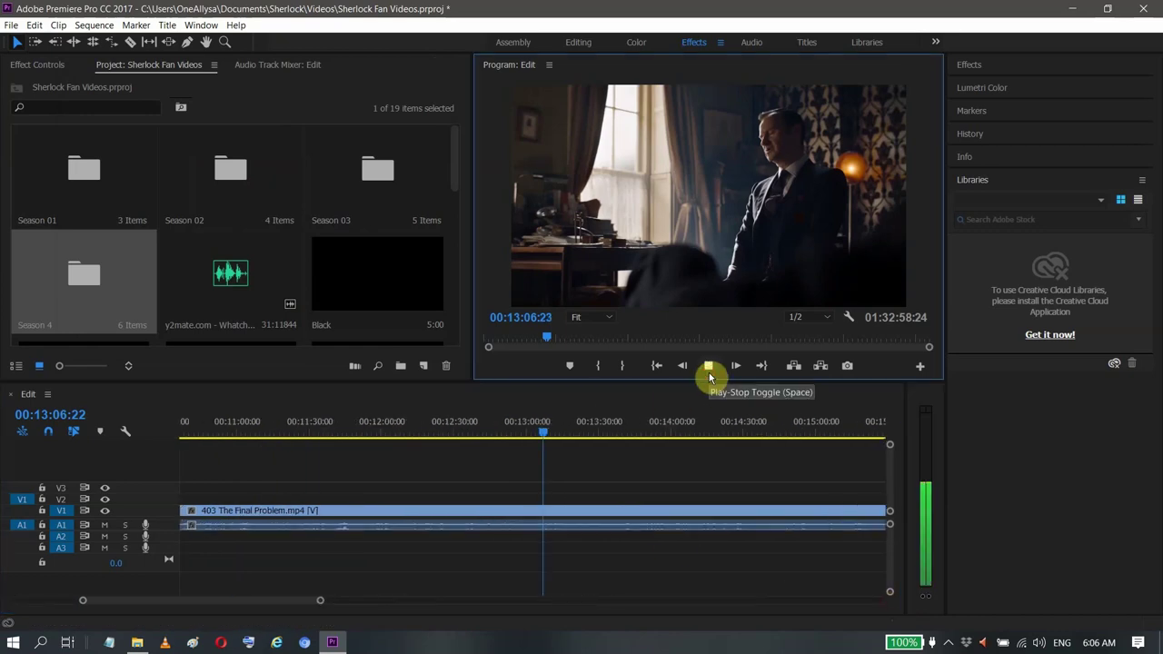
pyautogui.click(487, 420)
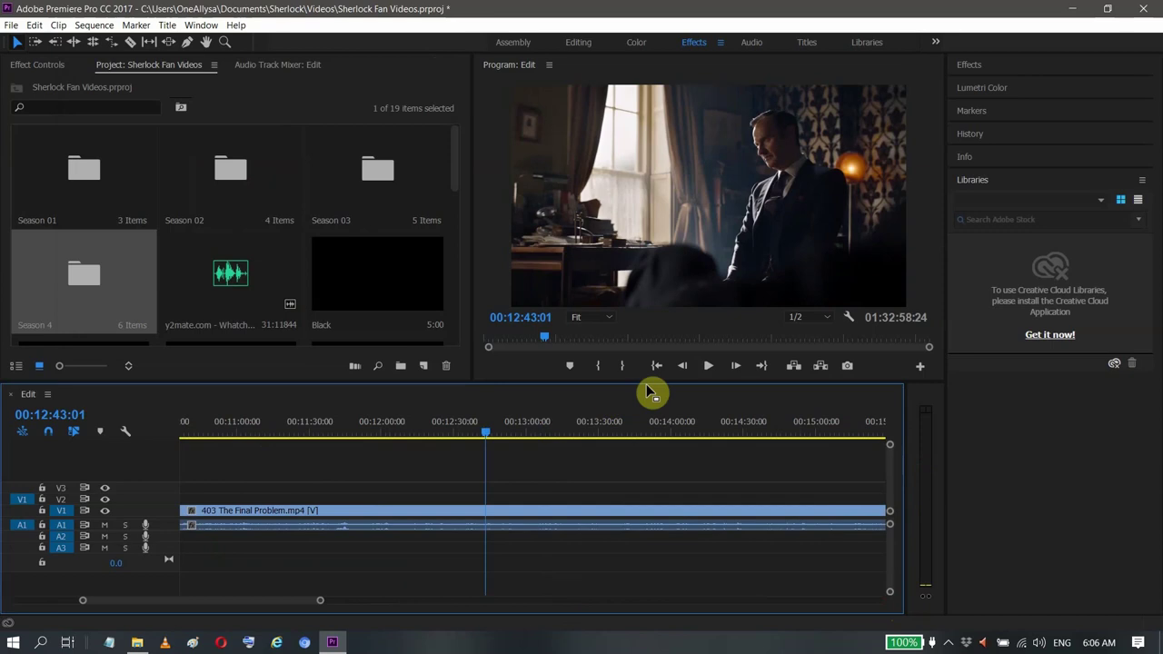
pyautogui.click(447, 413)
pyautogui.click(709, 365)
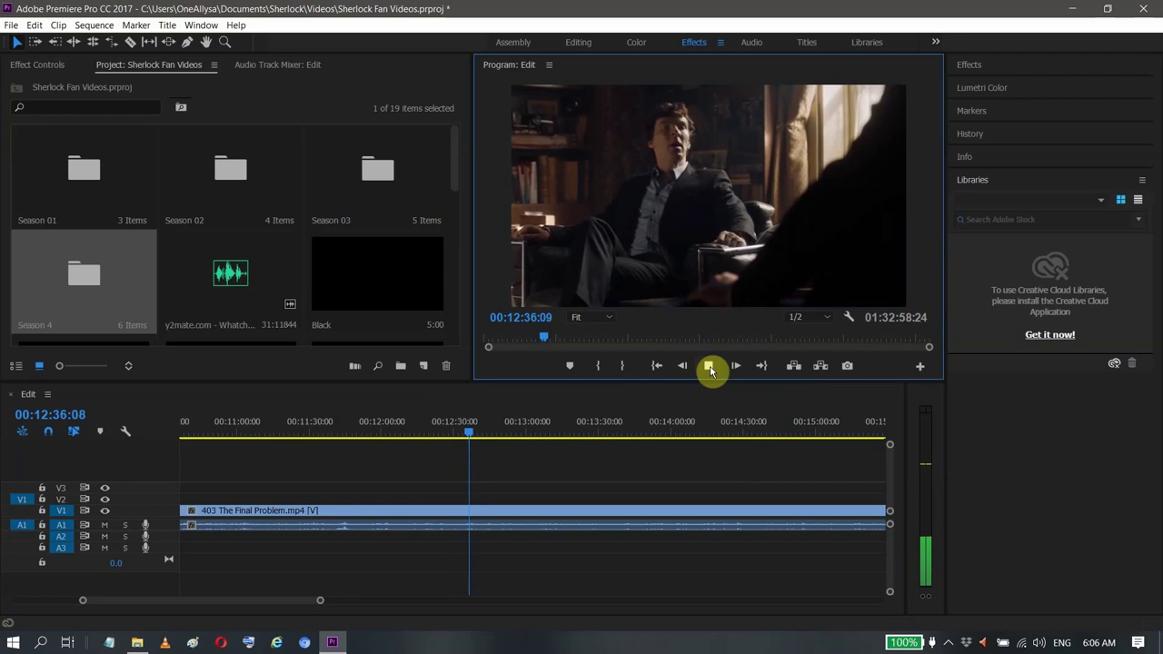
pyautogui.click(710, 367)
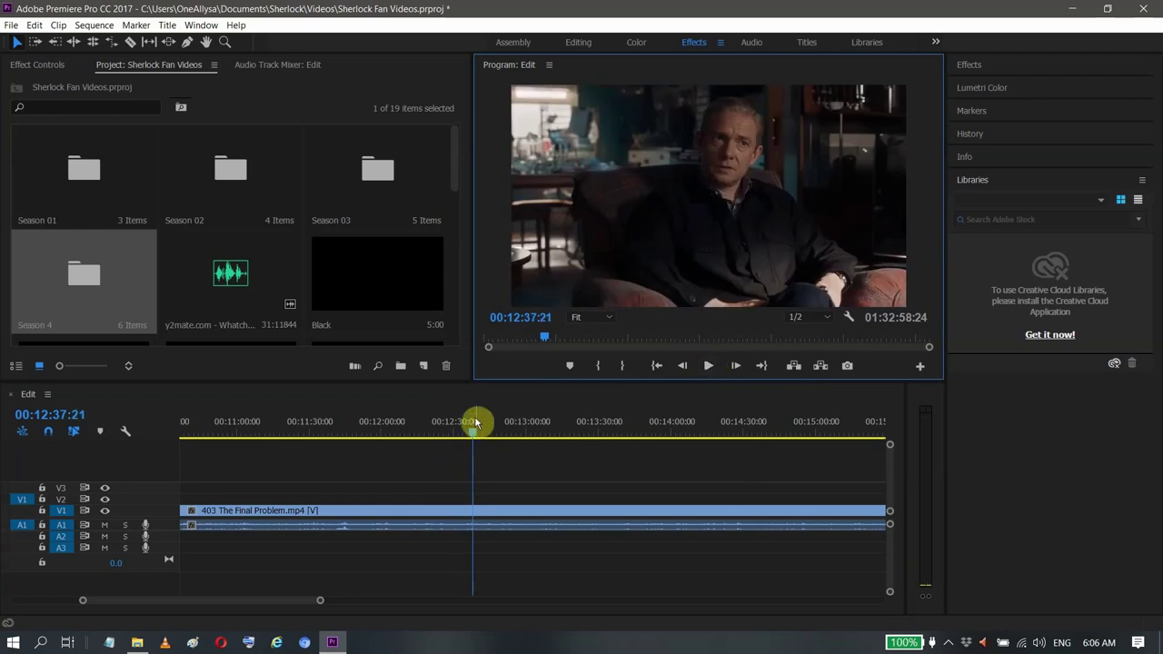
pyautogui.click(467, 429)
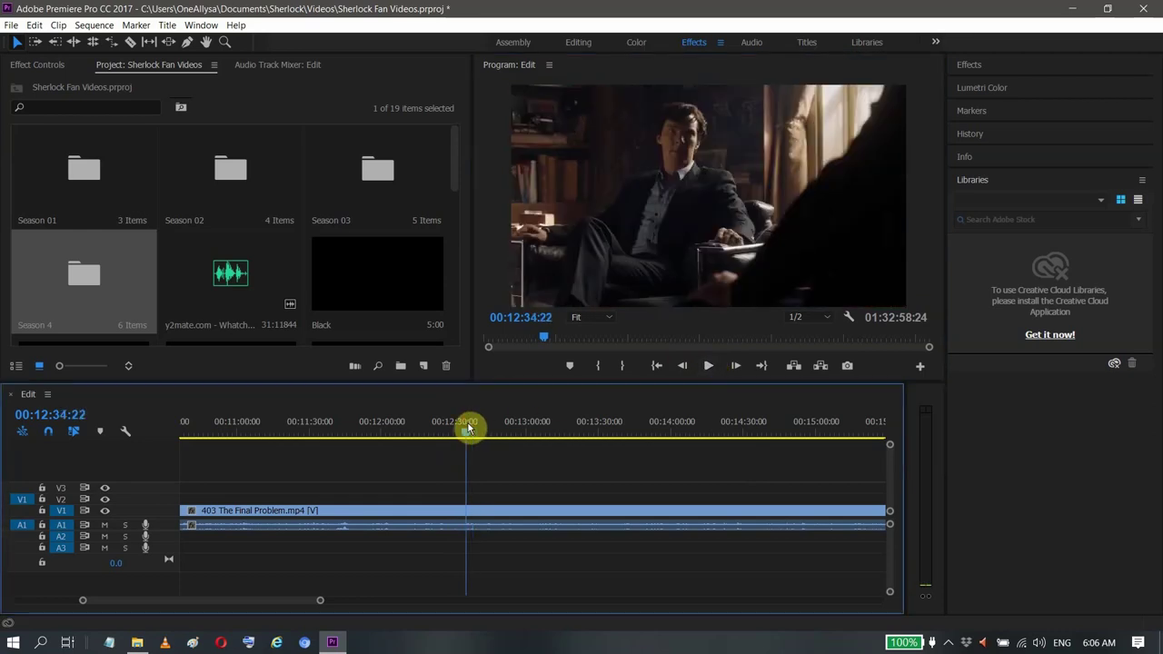
pyautogui.press('space')
pyautogui.press('space')
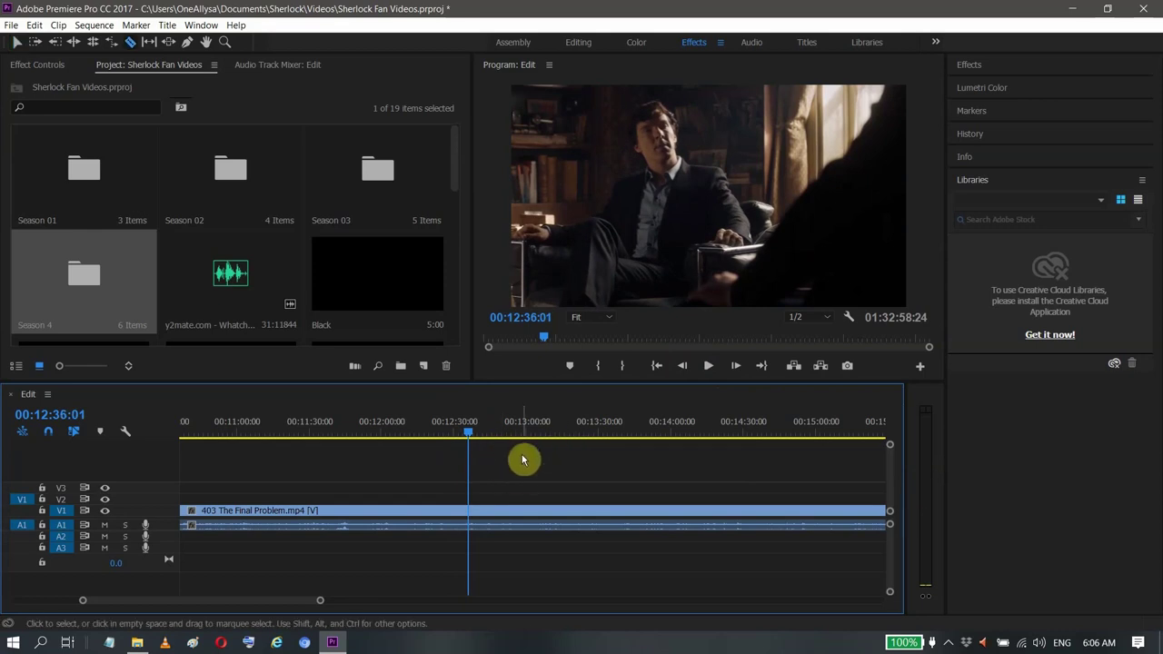
# - Razor the episode clip on V1 at 00:12:36:01
pyautogui.press('c')
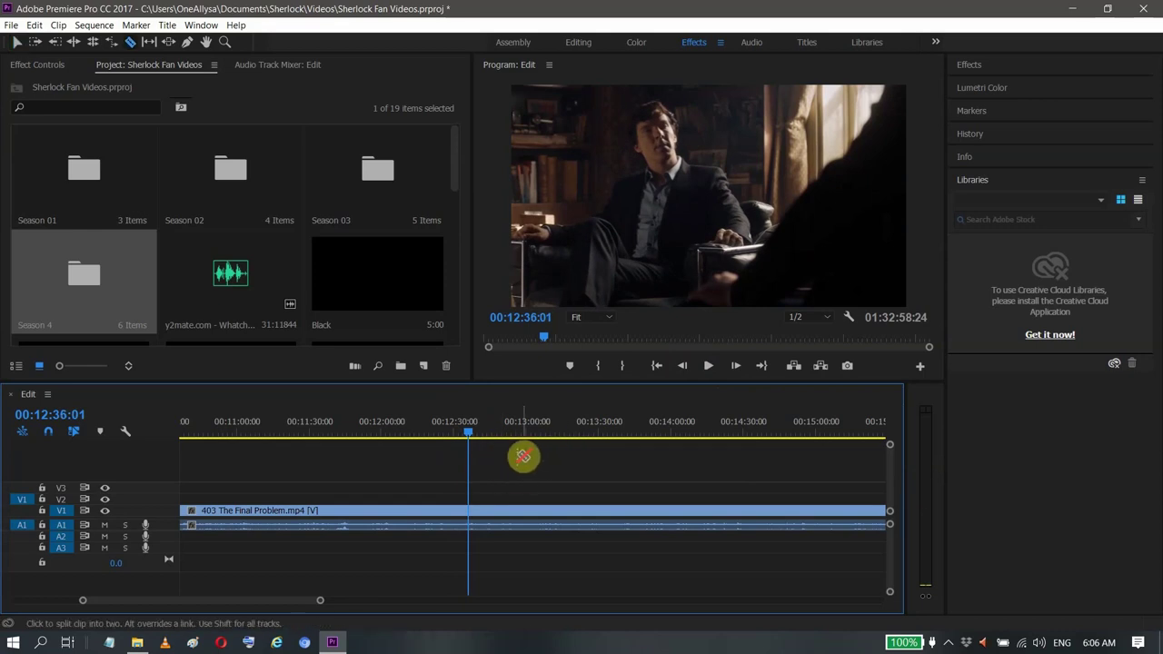
pyautogui.click(470, 510)
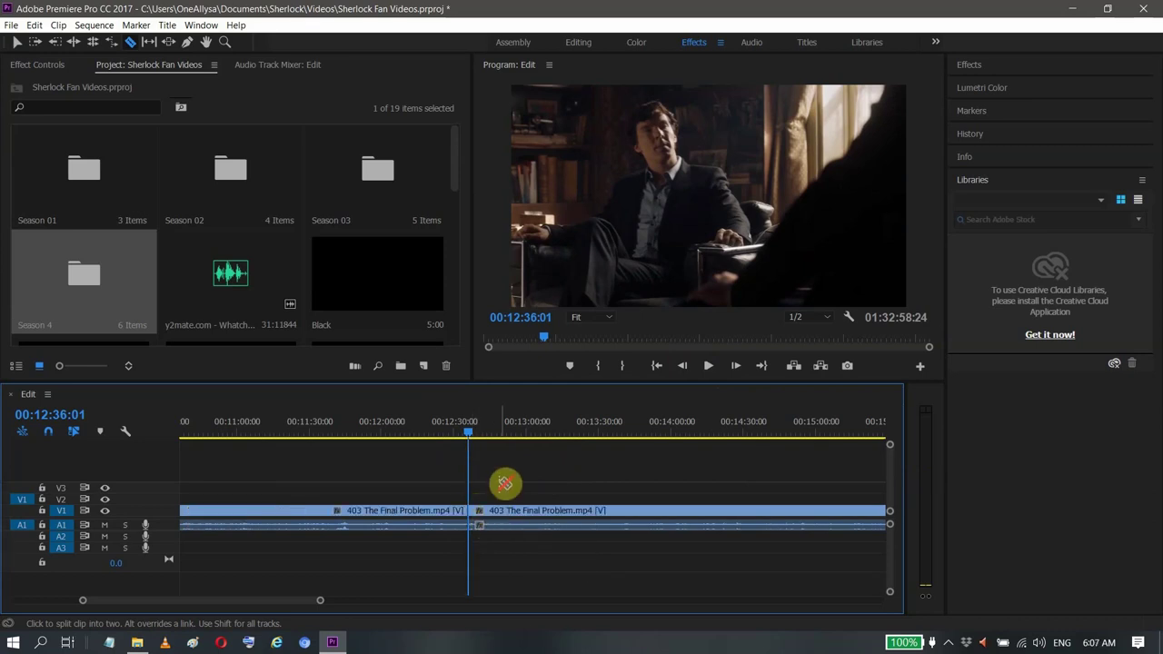
pyautogui.press('v')
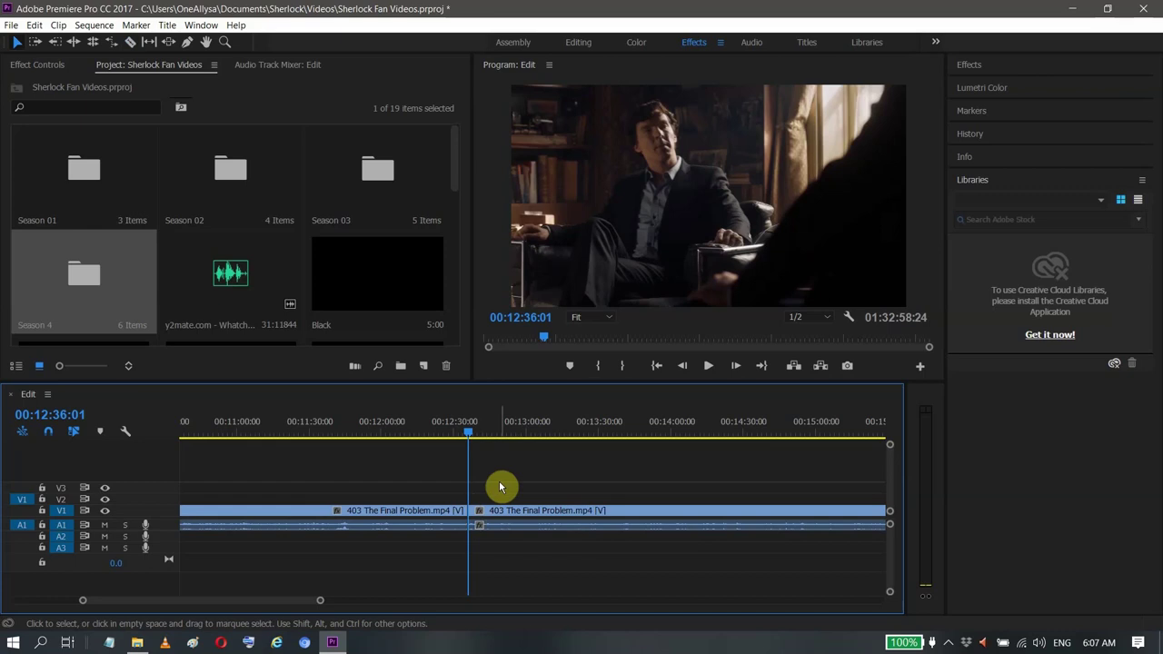
# - Find the next shot change and split the clip again at 00:13:06:11
pyautogui.click(708, 367)
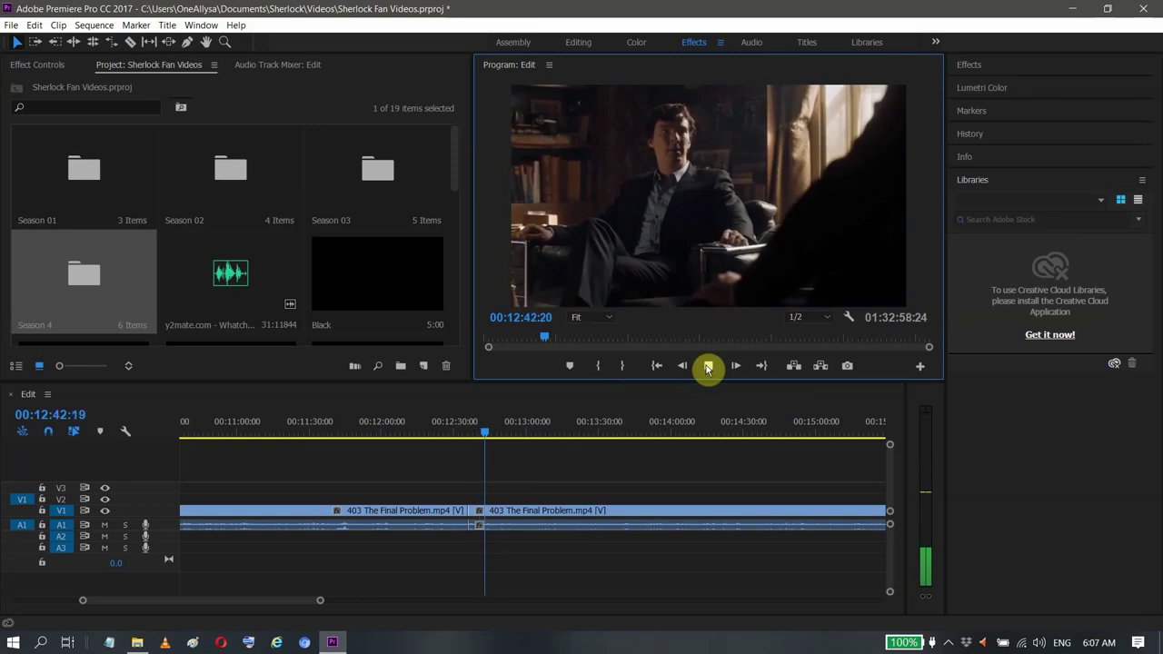
pyautogui.click(708, 366)
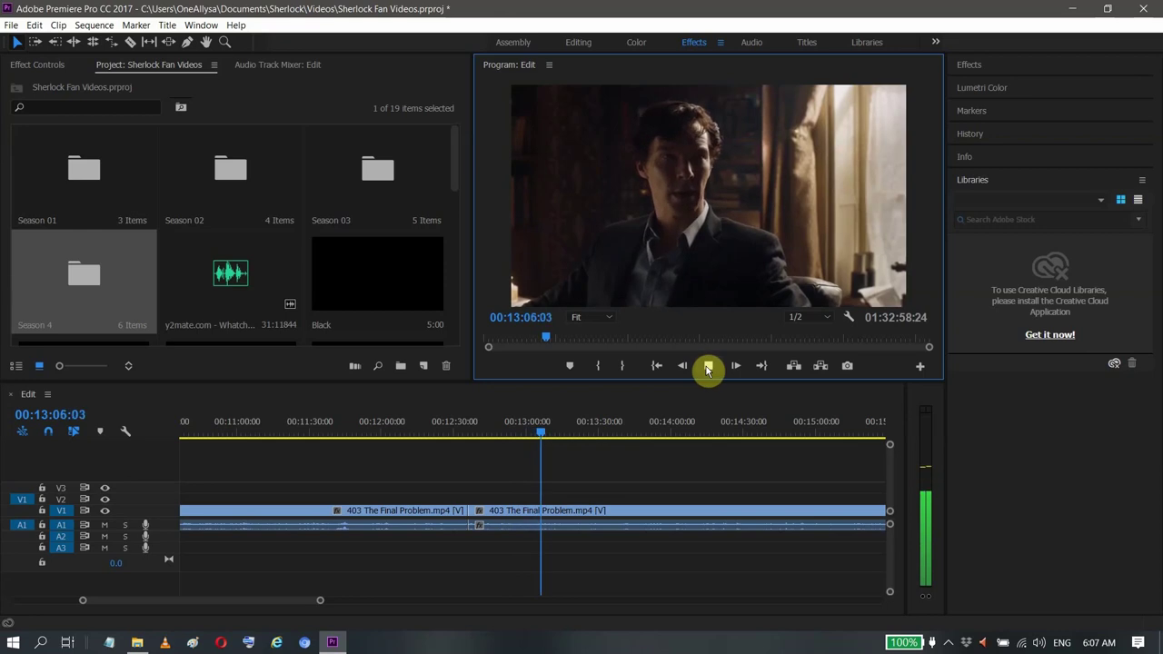
pyautogui.click(708, 367)
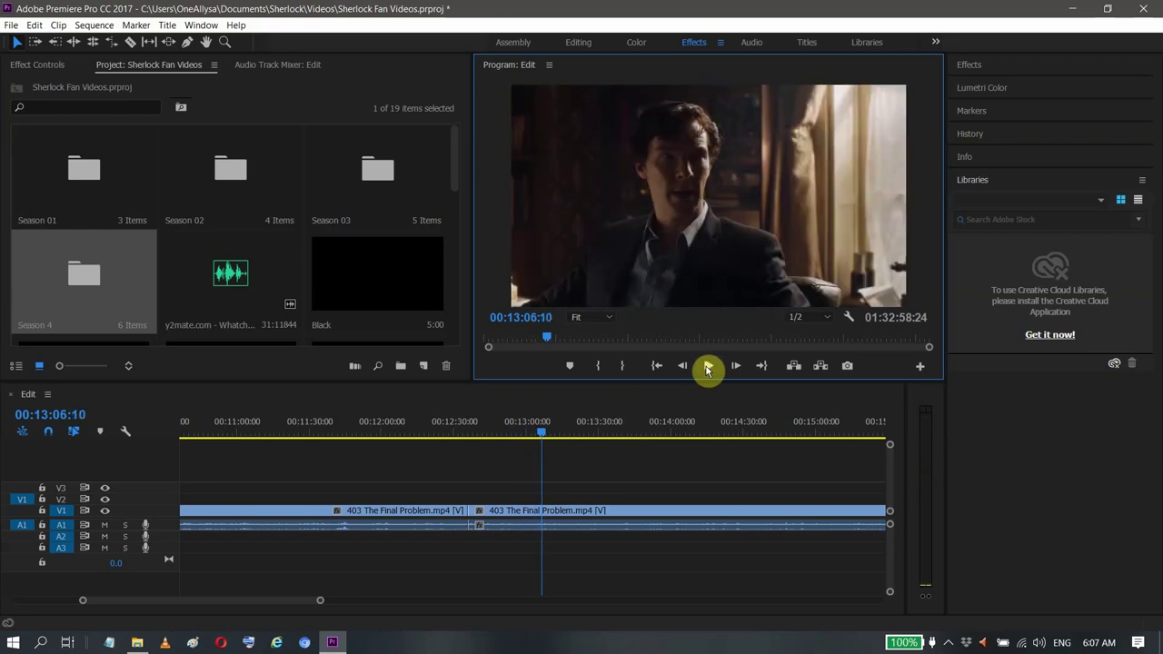
pyautogui.press('Right')
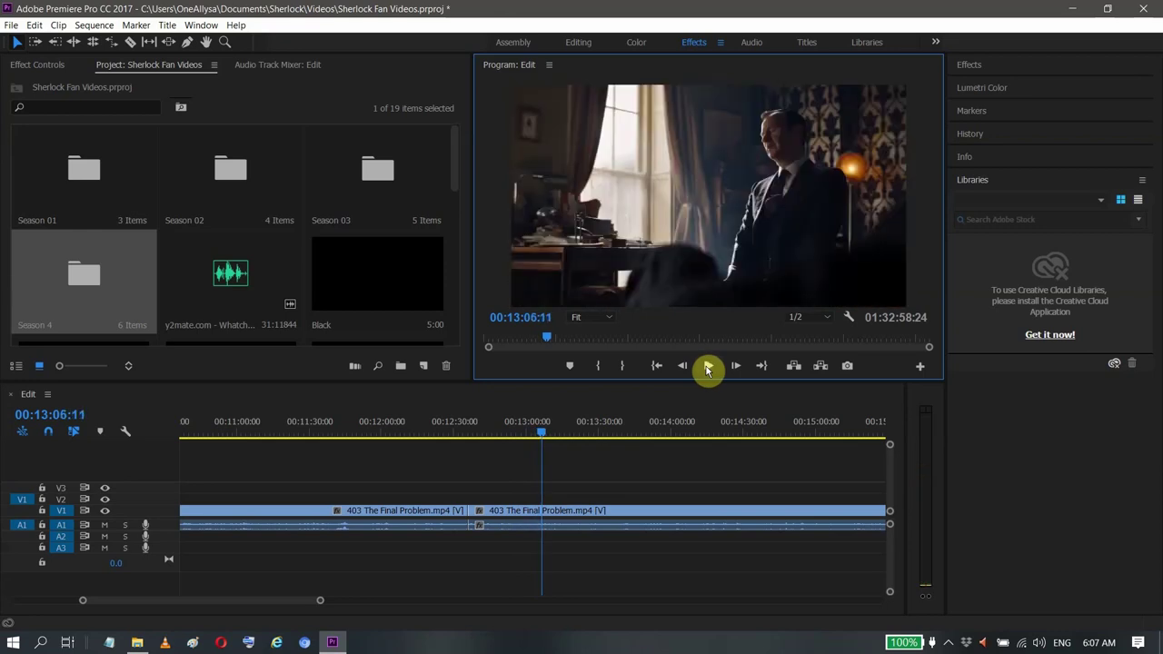
pyautogui.press('Left')
pyautogui.press('Right')
pyautogui.press('c')
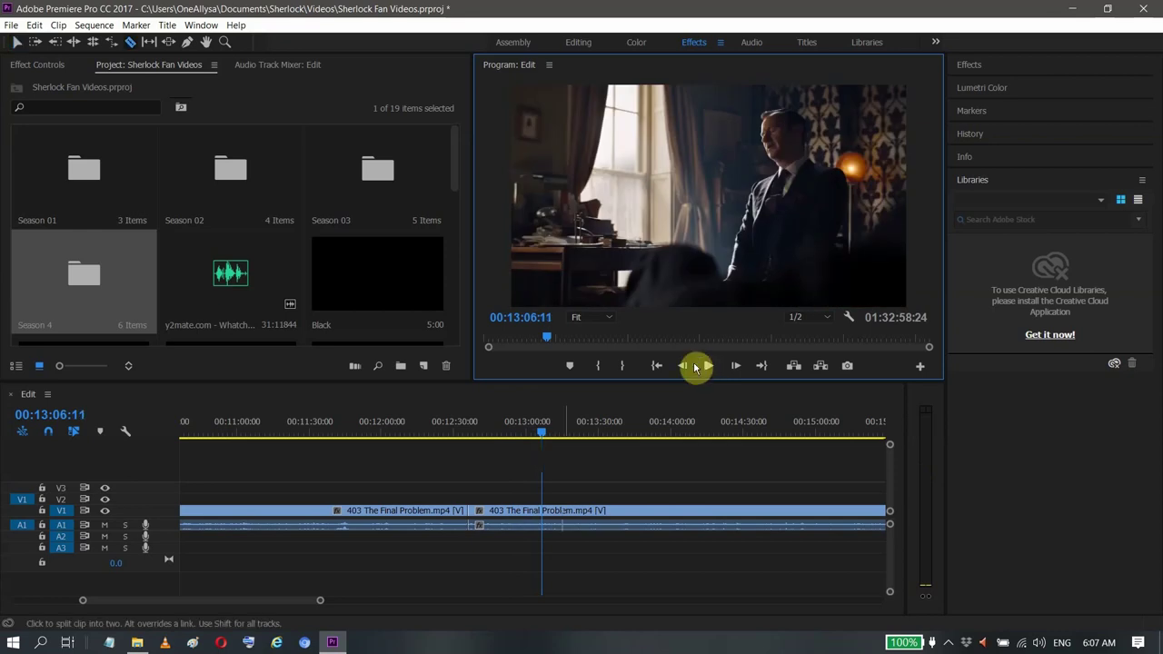
pyautogui.click(545, 510)
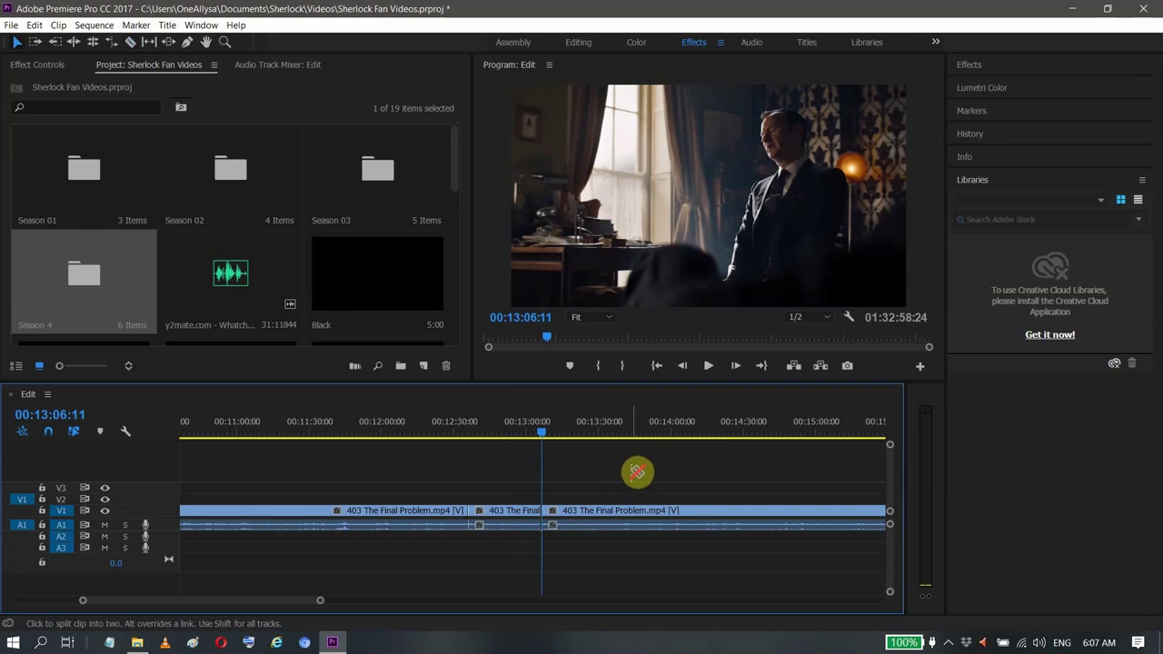
pyautogui.press('v')
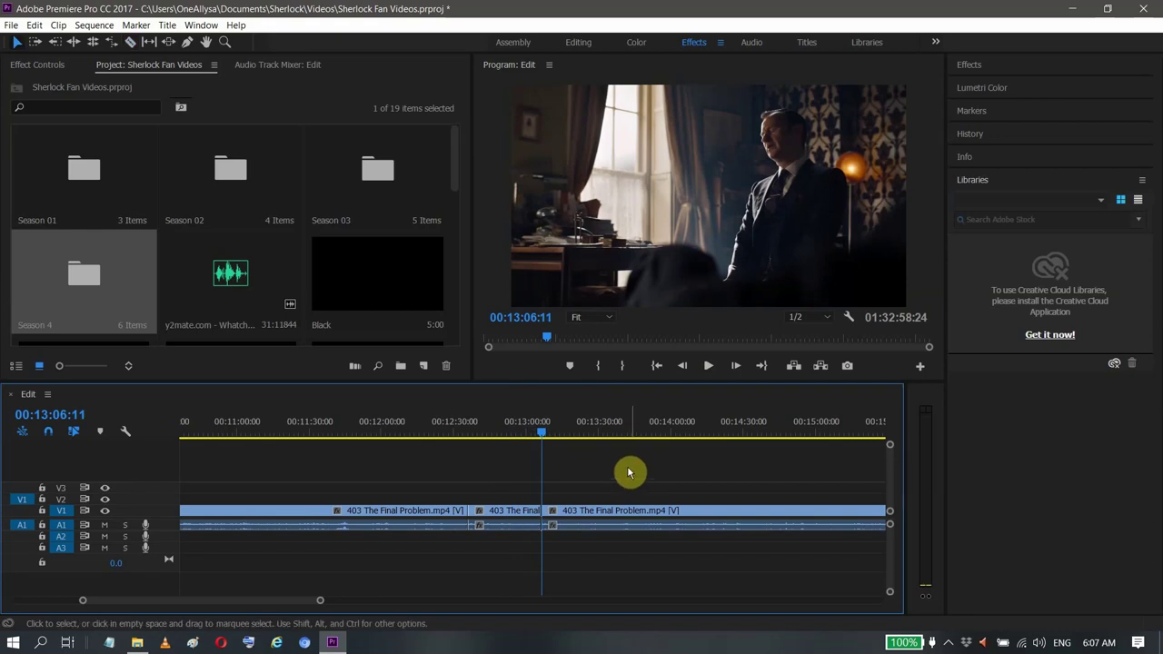
# - Select the 30-second piece between the cuts and remove it from the timeline
pyautogui.click(521, 512)
pyautogui.moveTo(521, 514); pyautogui.dragTo(529, 520)
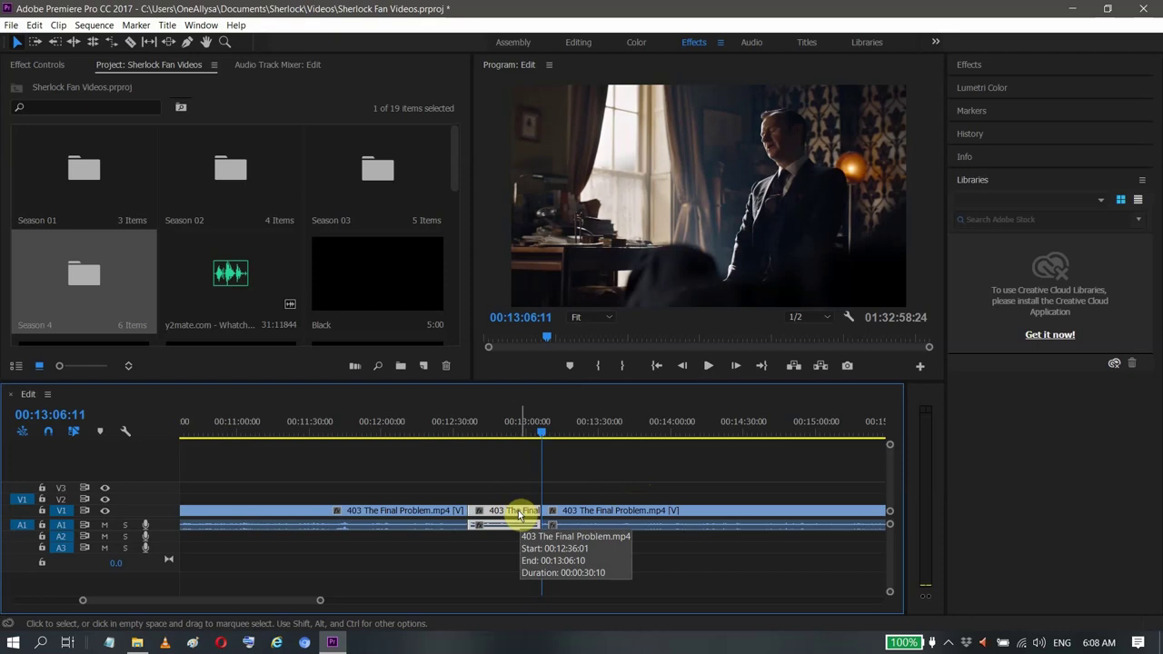
pyautogui.press('Delete')
pyautogui.moveTo(298, 605); pyautogui.dragTo(119, 594)
# - Paste the excerpt at 00:00 of the sequence and play it over the A3 music
pyautogui.click(183, 434)
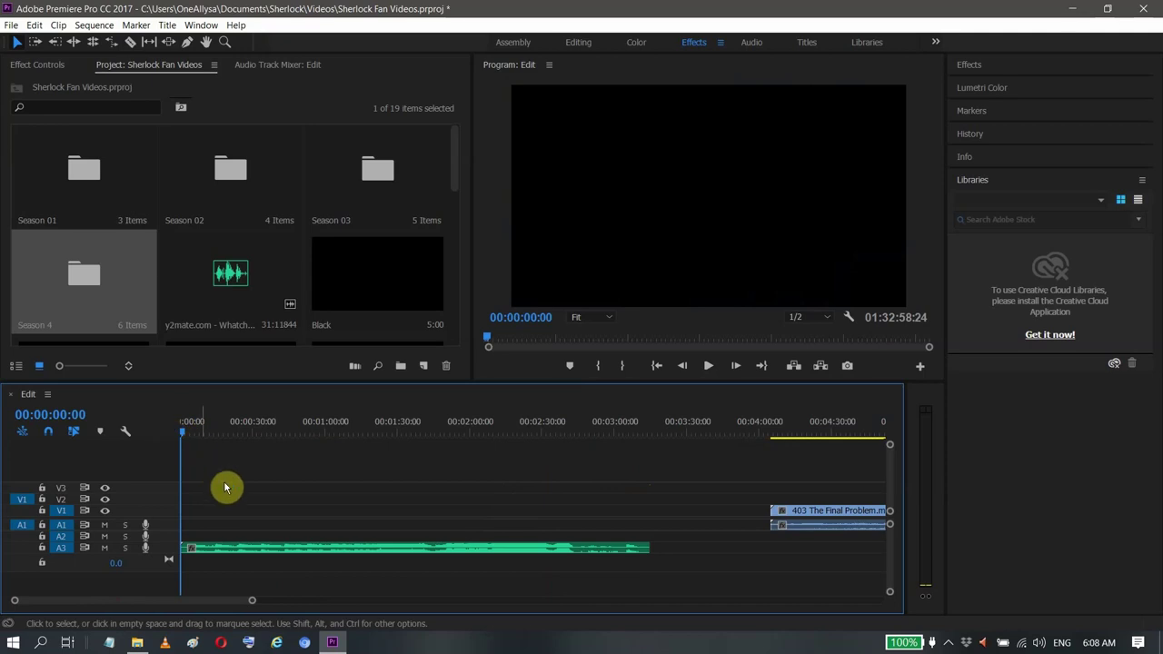
pyautogui.hotkey('ctrl', 'v')
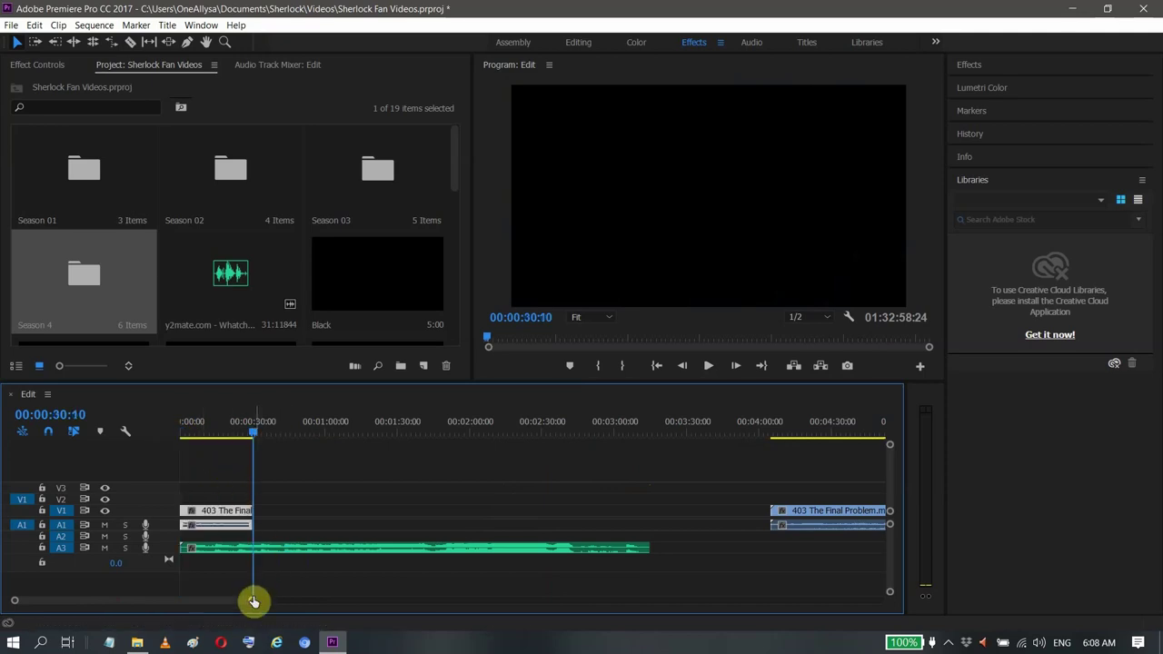
pyautogui.moveTo(252, 599); pyautogui.dragTo(148, 599)
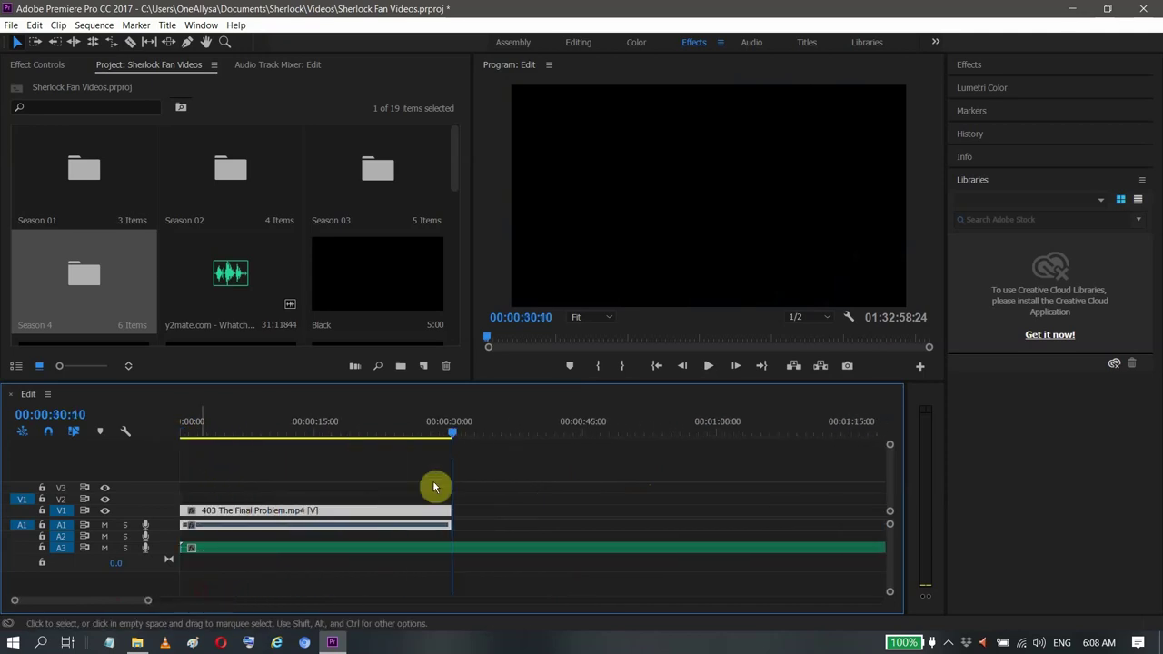
pyautogui.press('space')
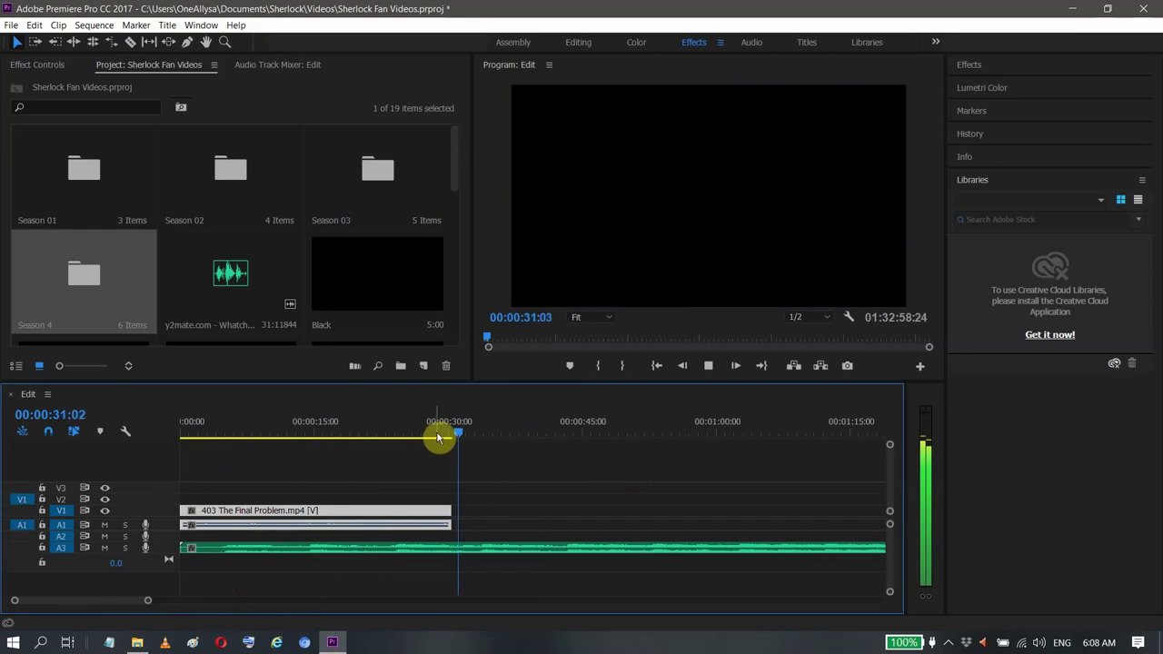
pyautogui.click(470, 548)
pyautogui.click(709, 365)
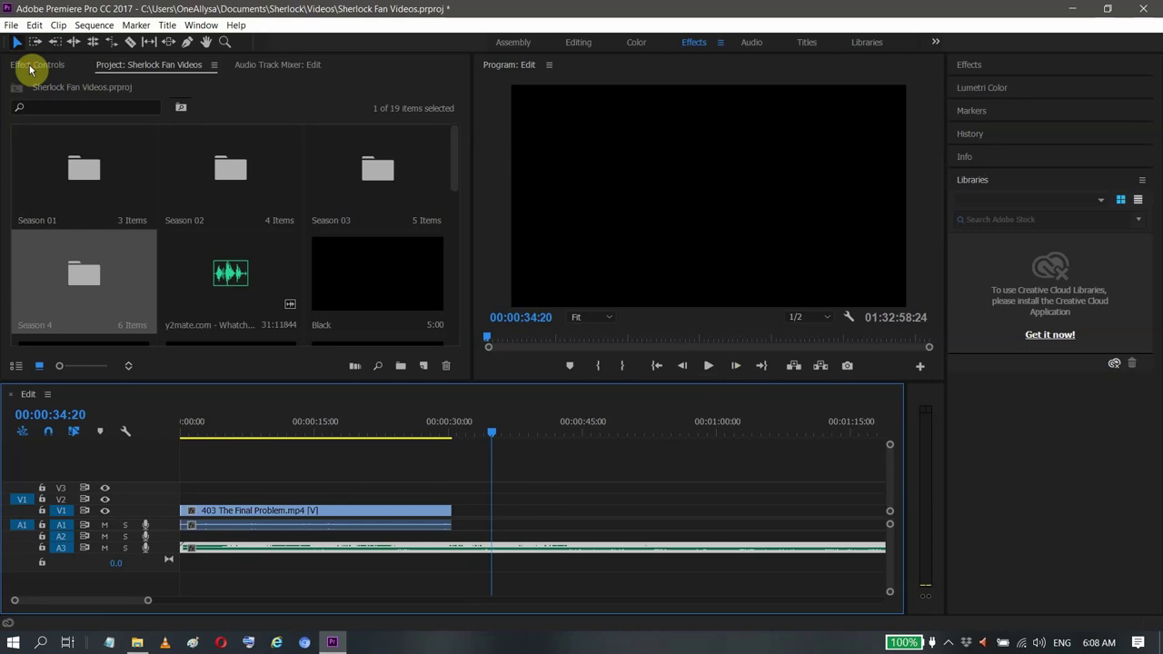
# - Add trial volume Level keyframes to the music clip and listen to the result
pyautogui.click(30, 68)
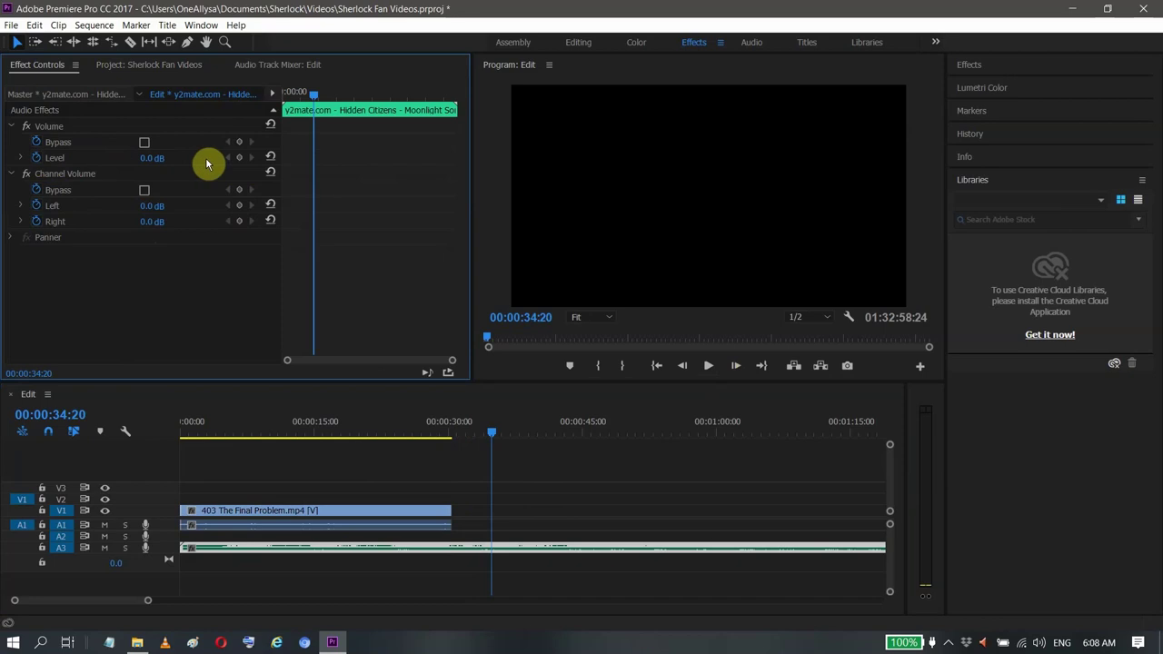
pyautogui.click(238, 160)
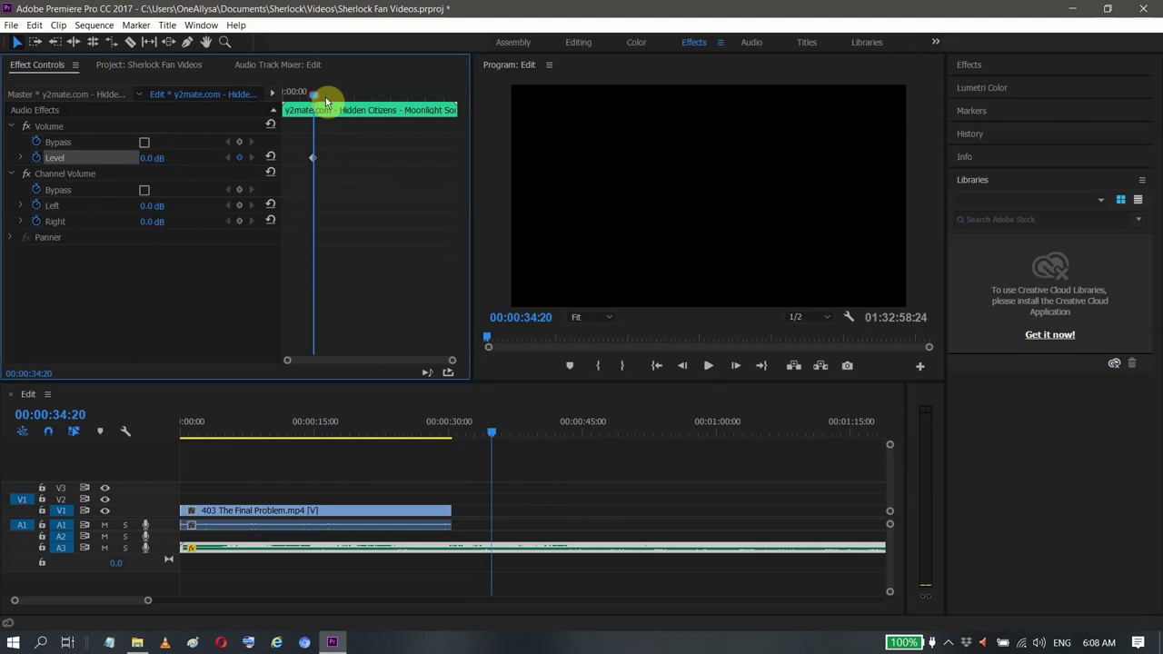
pyautogui.moveTo(314, 109); pyautogui.dragTo(347, 109)
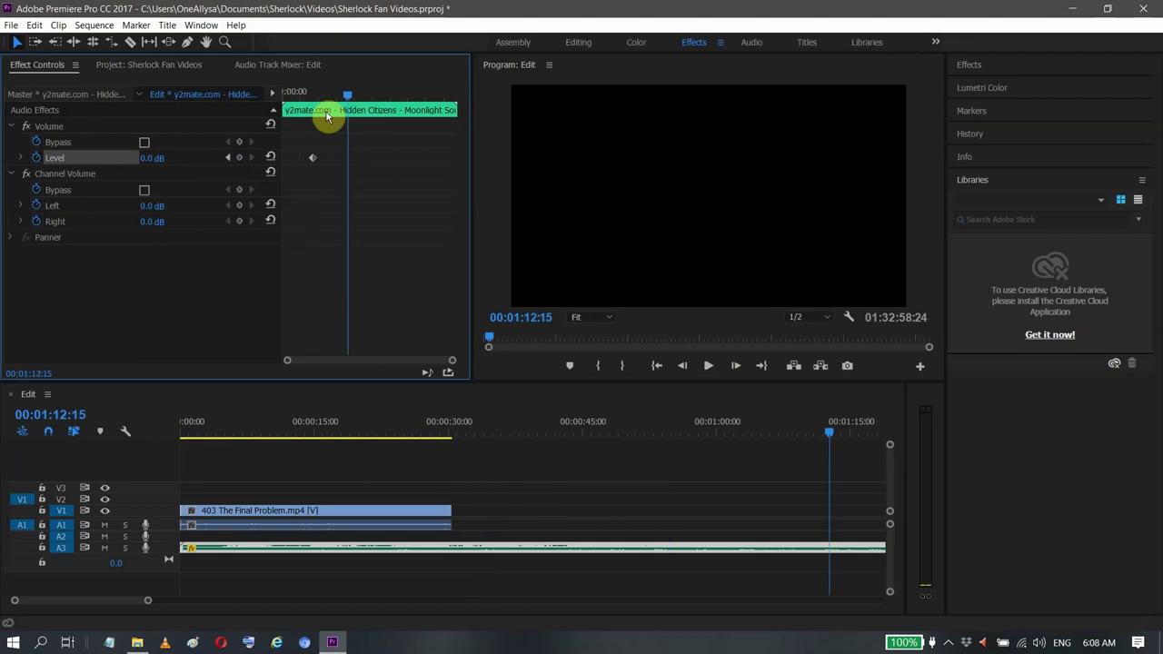
pyautogui.click(240, 159)
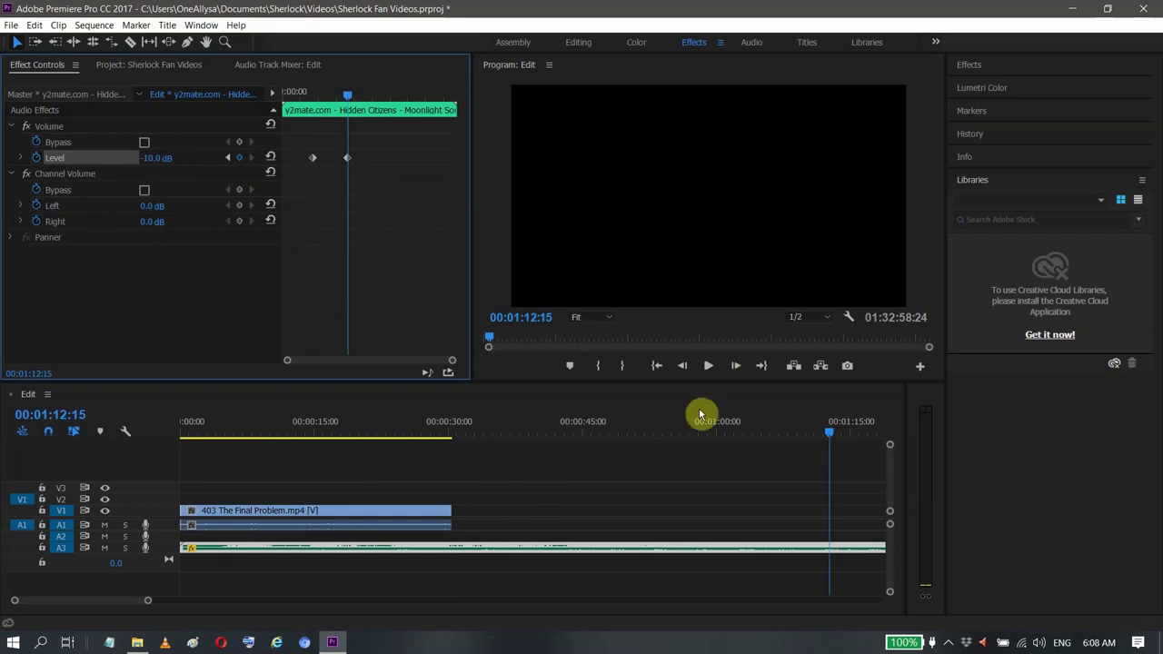
pyautogui.click(608, 431)
pyautogui.click(525, 428)
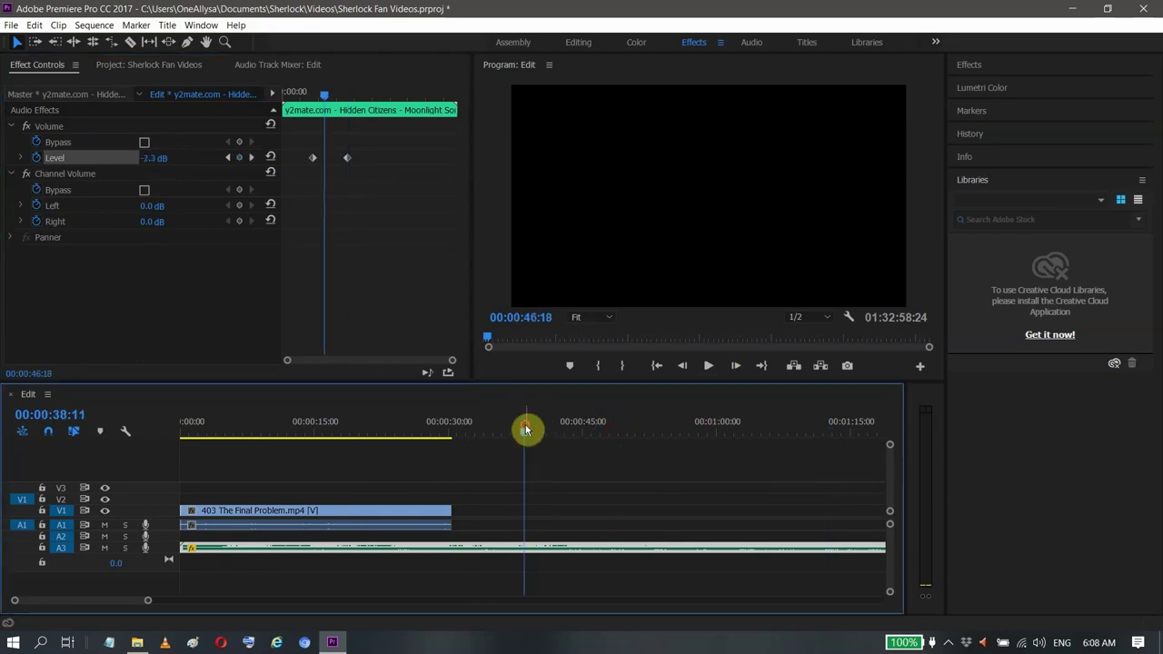
pyautogui.moveTo(526, 423); pyautogui.dragTo(472, 425)
pyautogui.click(345, 164)
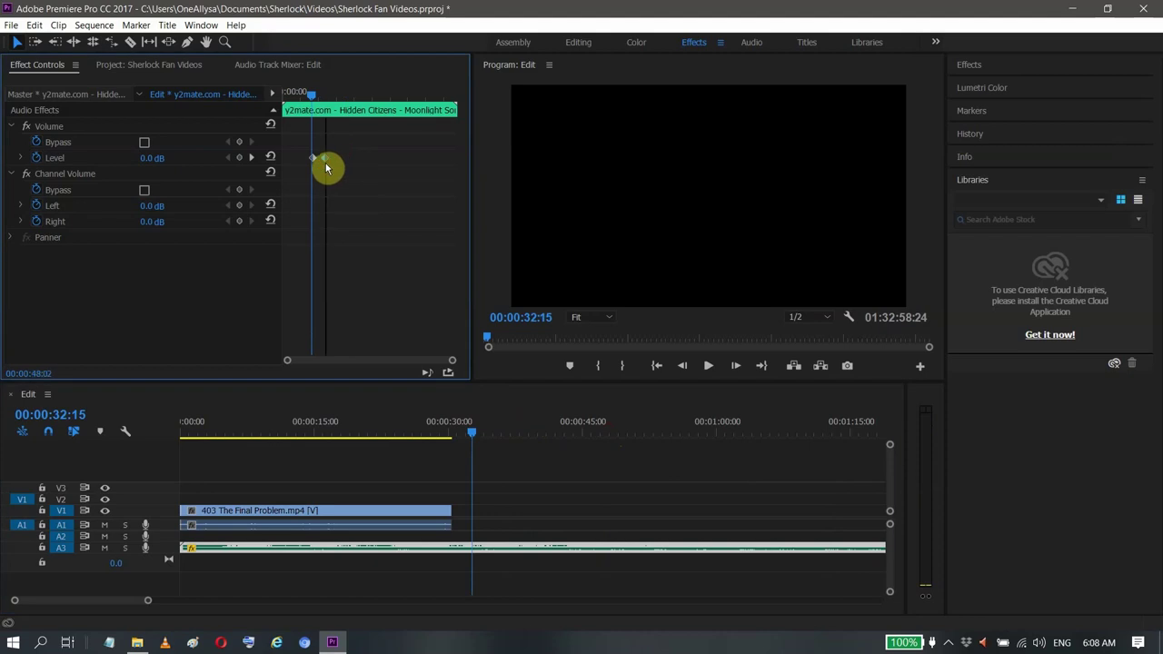
pyautogui.press('space')
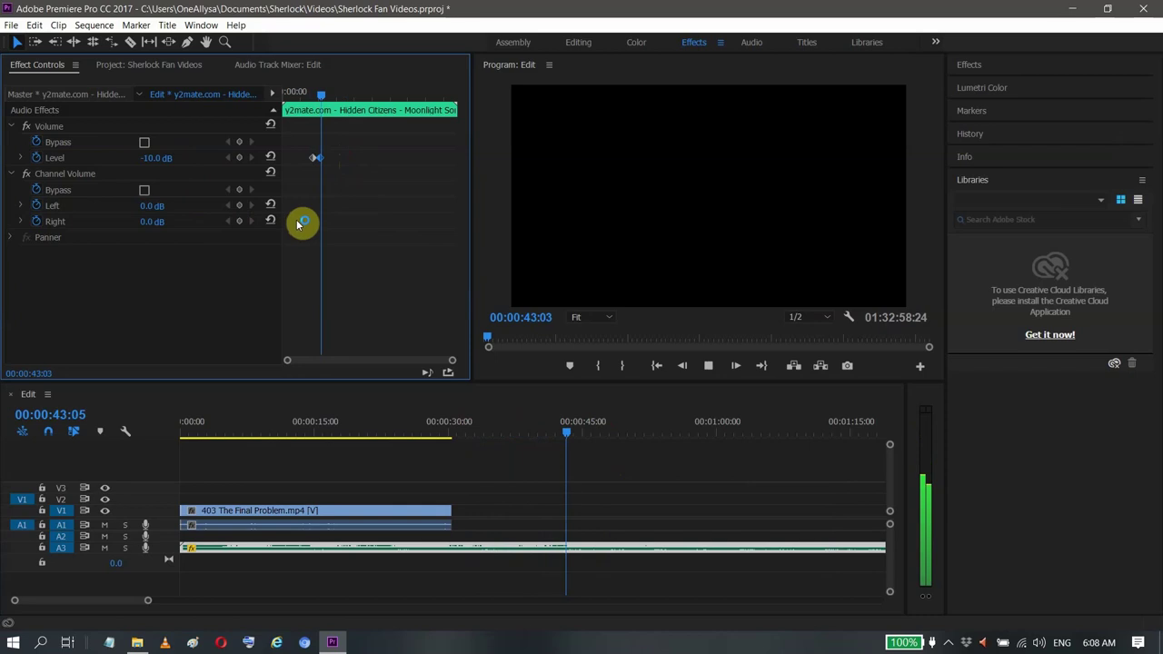
pyautogui.press('space')
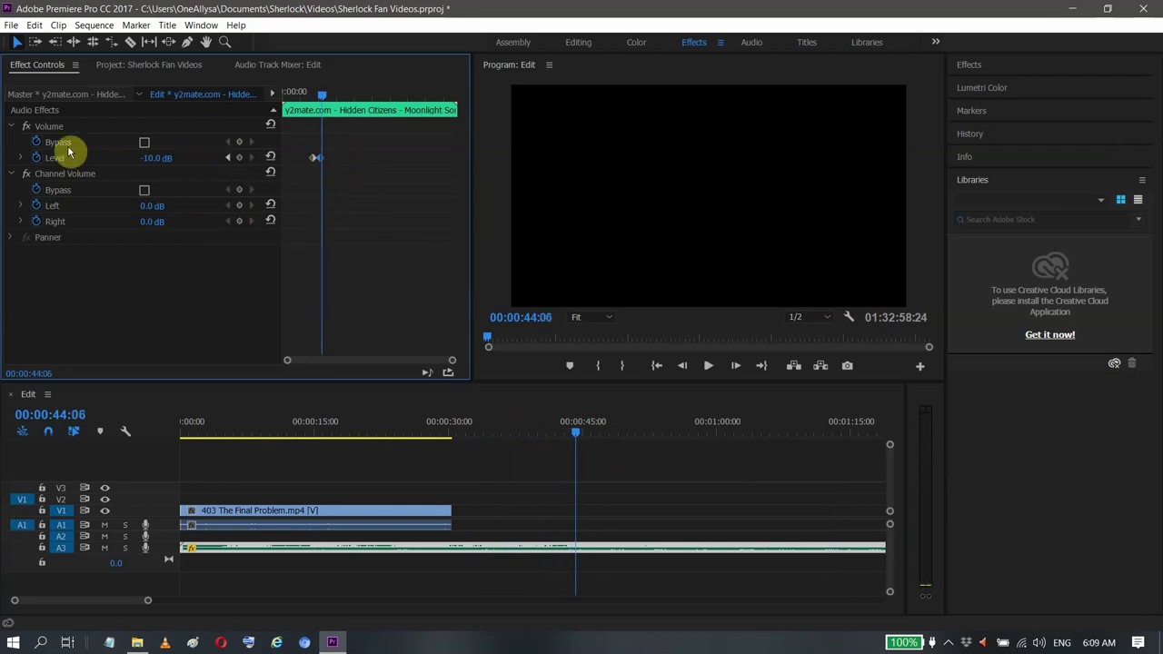
# - Turn off Level keyframing, delete the keyframes, and set the music volume to -10.0 dB
pyautogui.click(37, 158)
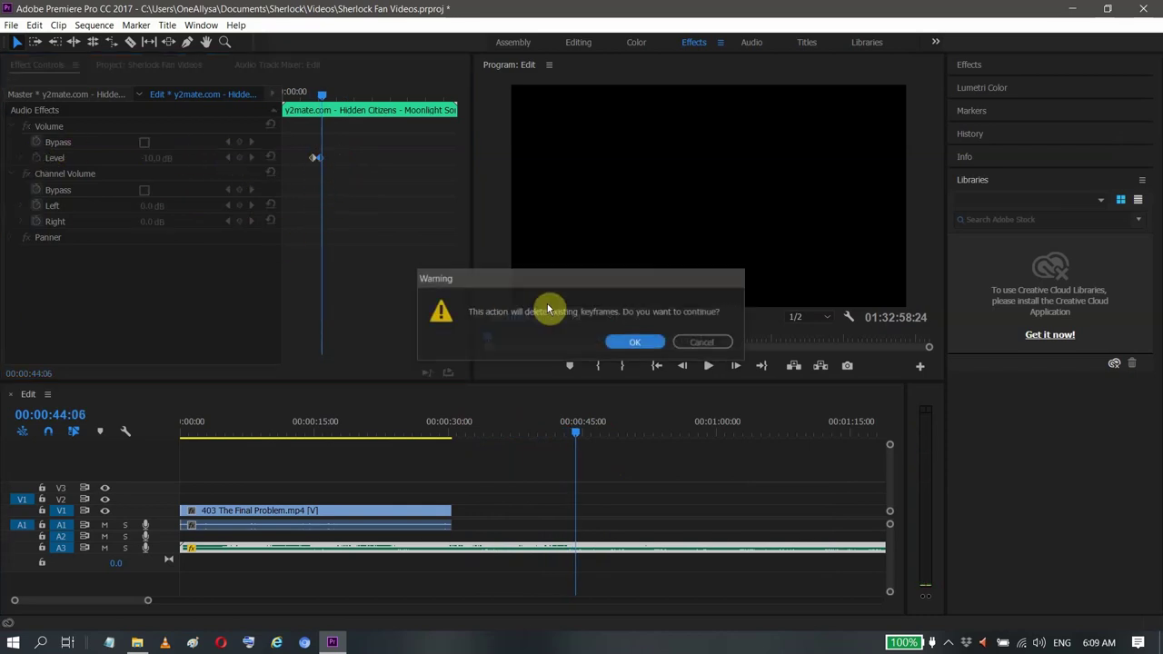
pyautogui.click(640, 342)
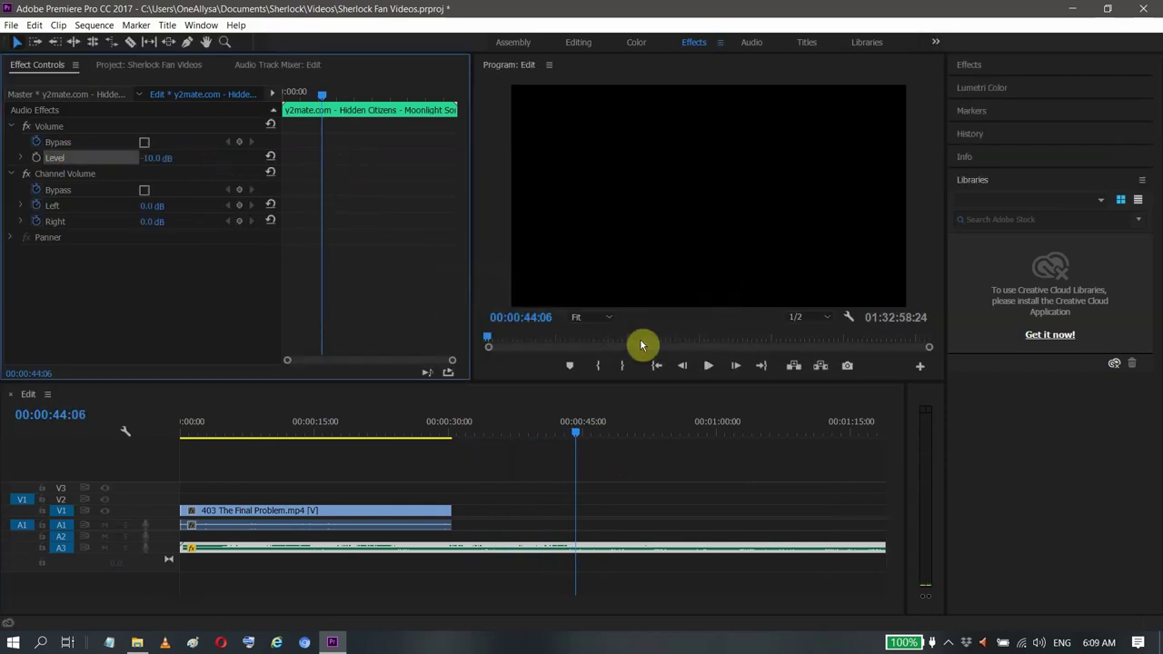
pyautogui.click(156, 157)
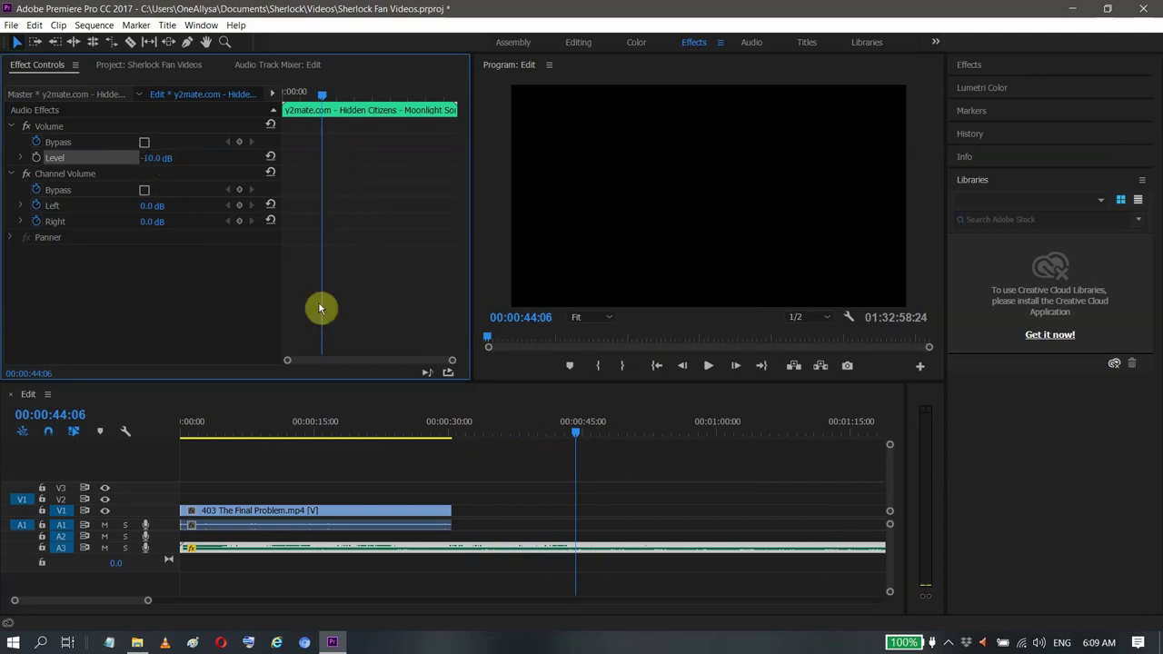
# - Shift the episode clip about 13 seconds later to line it up with the music
pyautogui.click(305, 432)
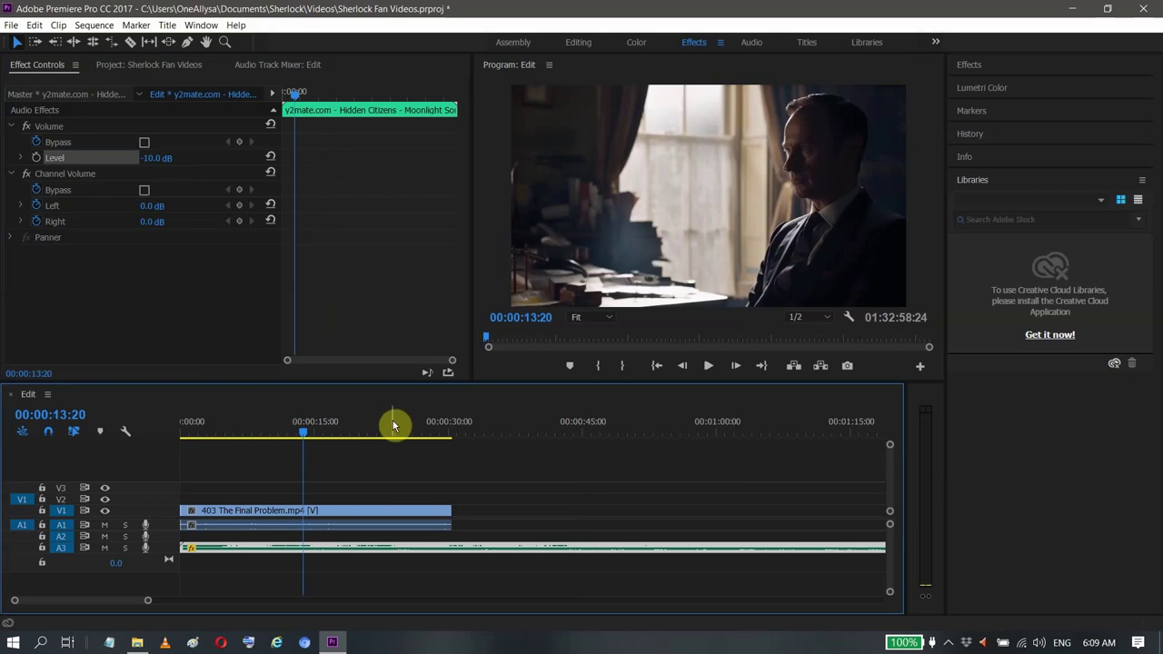
pyautogui.moveTo(392, 421); pyautogui.dragTo(538, 431)
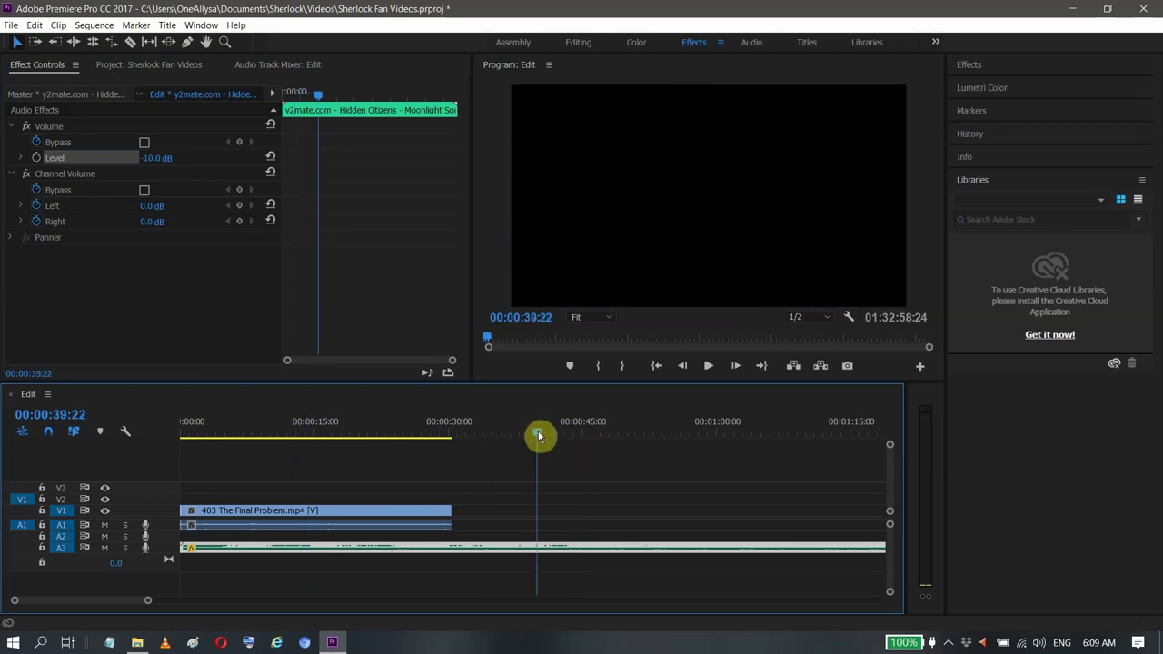
pyautogui.press('space')
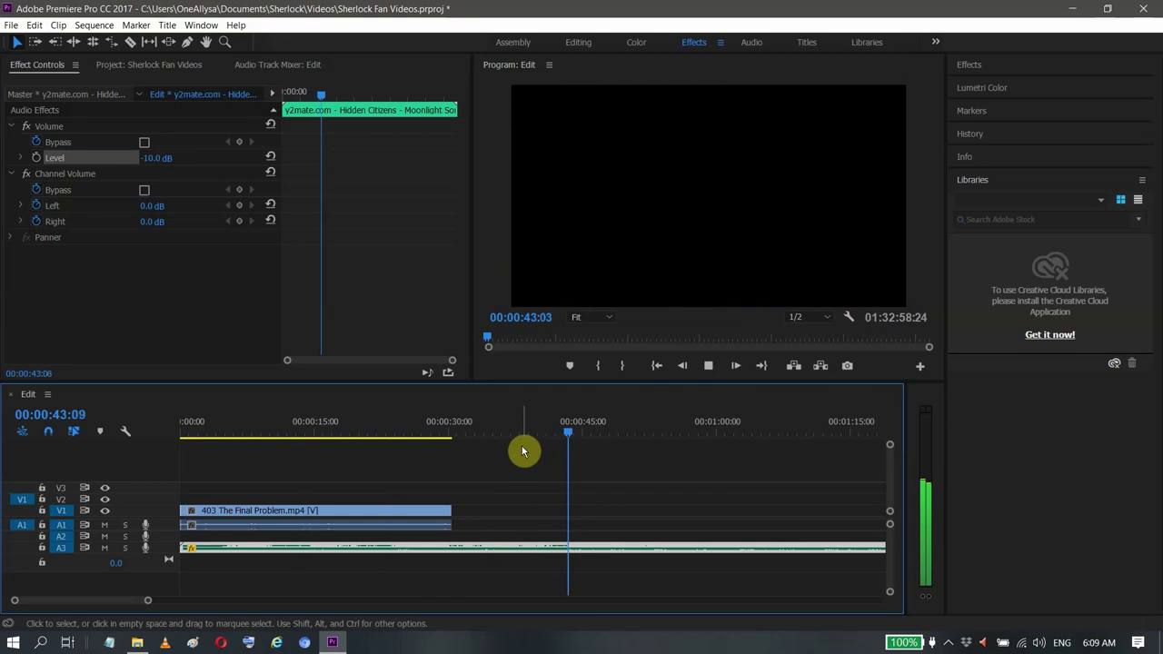
pyautogui.press('space')
pyautogui.moveTo(399, 520); pyautogui.dragTo(520, 525)
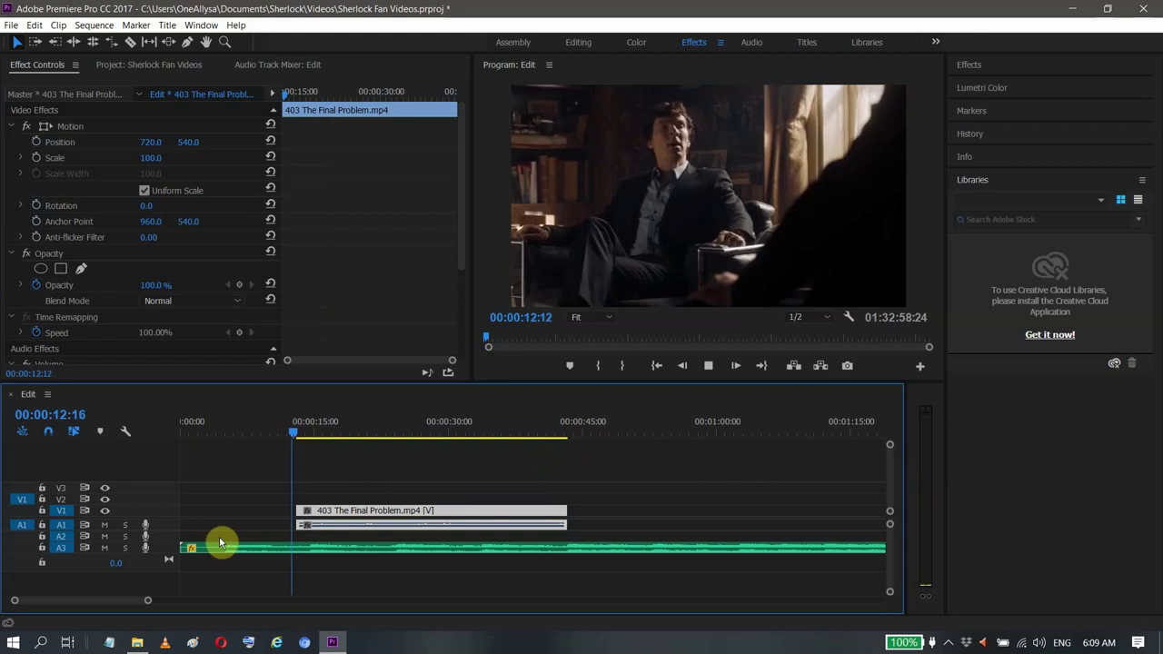
pyautogui.press('space')
# - Trim the music's start to 00:00:11:00 and slide all clips back to the sequence start
pyautogui.moveTo(304, 433)
pyautogui.mouseDown()
pyautogui.moveTo(283, 434)
pyautogui.moveTo(302, 440)
pyautogui.mouseUp()
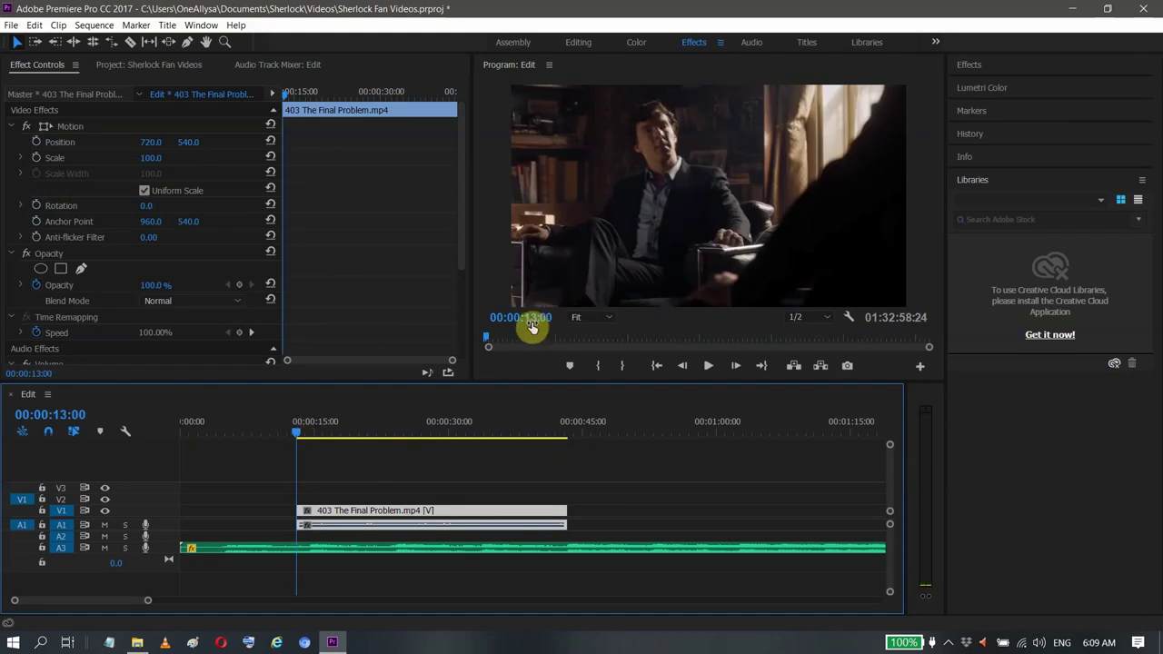
pyautogui.press('Left')
pyautogui.press('Left')
pyautogui.press('Left')
pyautogui.press('Left')
pyautogui.press('Left')
pyautogui.press('Left')
pyautogui.press('Left')
pyautogui.press('Left')
pyautogui.press('Left')
pyautogui.press('Left')
pyautogui.press('Left')
pyautogui.press('Left')
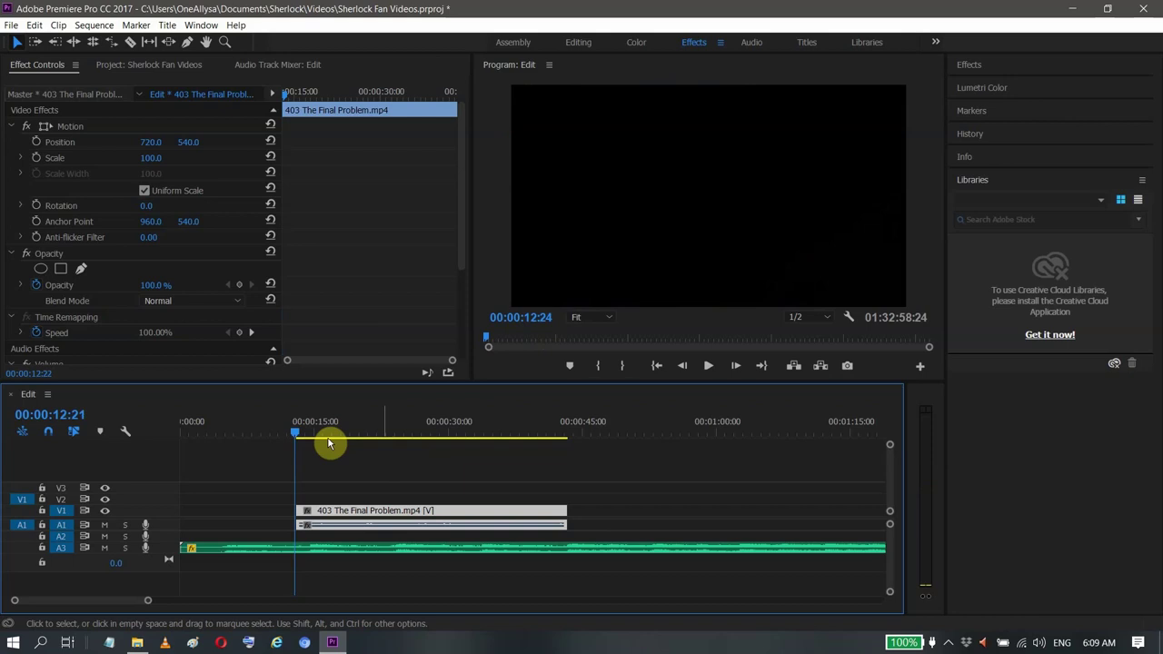
pyautogui.click(293, 432)
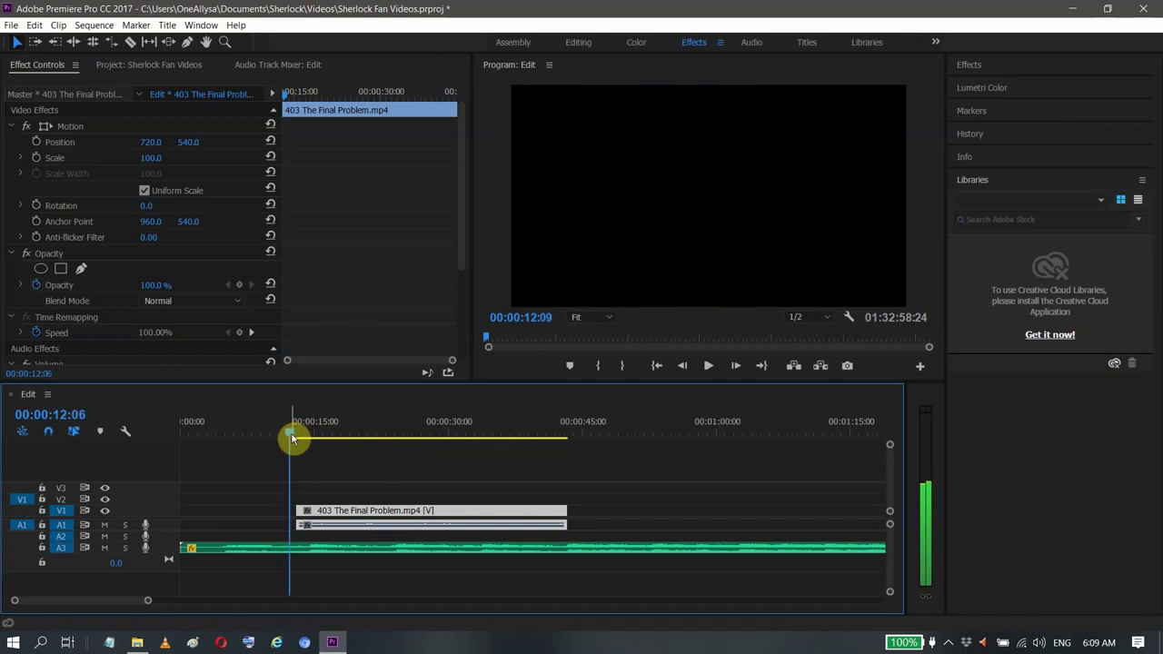
pyautogui.press('Left')
pyautogui.press('Left')
pyautogui.press('Left')
pyautogui.press('Left')
pyautogui.press('Left')
pyautogui.press('Left')
pyautogui.press('Left')
pyautogui.press('Left')
pyautogui.press('Left')
pyautogui.press('Left')
pyautogui.press('Left')
pyautogui.press('Left')
pyautogui.press('Left')
pyautogui.press('Left')
pyautogui.press('Left')
pyautogui.press('Left')
pyautogui.press('Left')
pyautogui.press('Left')
pyautogui.press('Left')
pyautogui.press('Left')
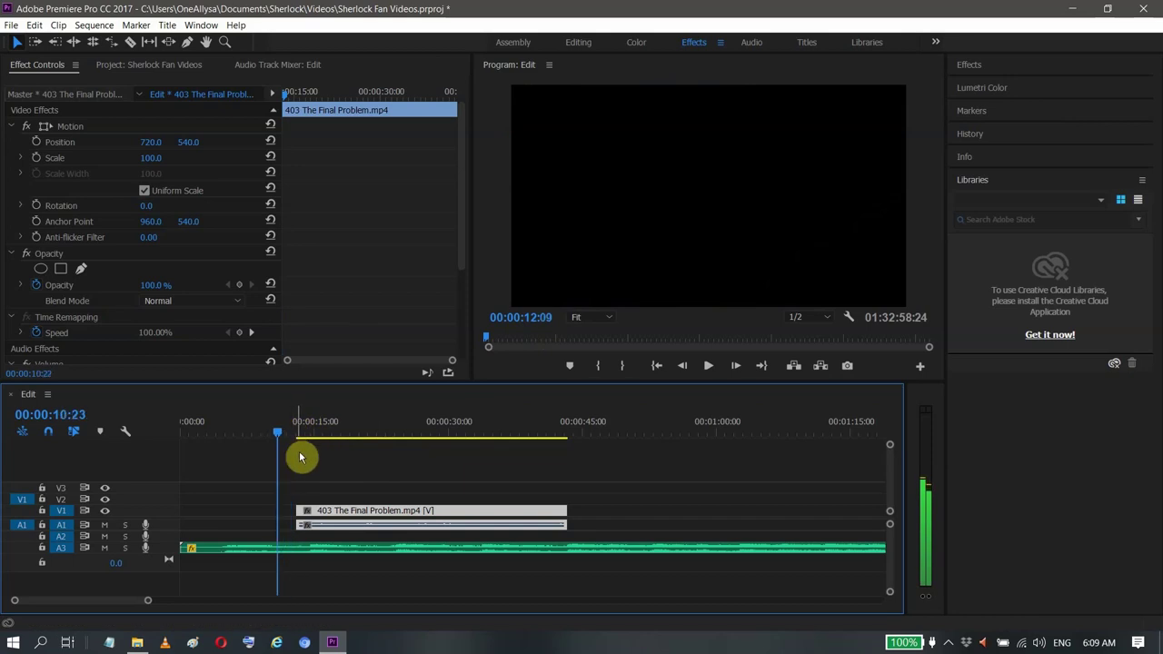
pyautogui.press('Left')
pyautogui.press('Left')
pyautogui.press('Left')
pyautogui.press('Left')
pyautogui.press('Left')
pyautogui.press('Left')
pyautogui.press('Left')
pyautogui.press('Left')
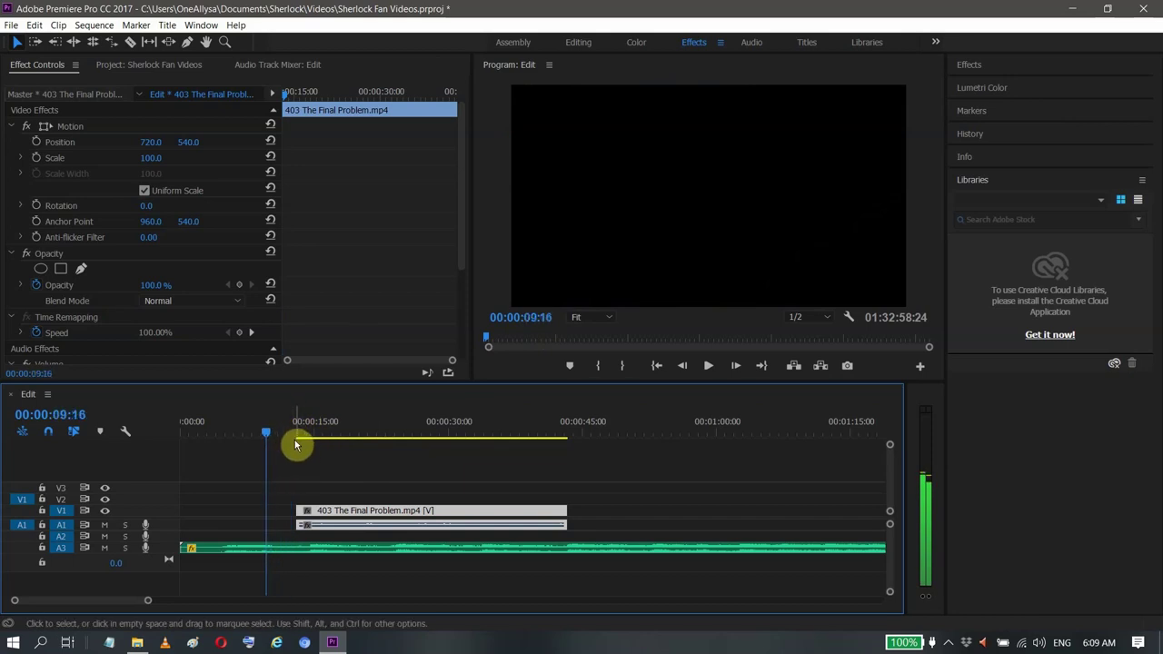
pyautogui.press('Right')
pyautogui.press('Right')
pyautogui.press('Right')
pyautogui.press('Right')
pyautogui.press('Right')
pyautogui.press('Right')
pyautogui.press('Right')
pyautogui.press('Right')
pyautogui.press('Right')
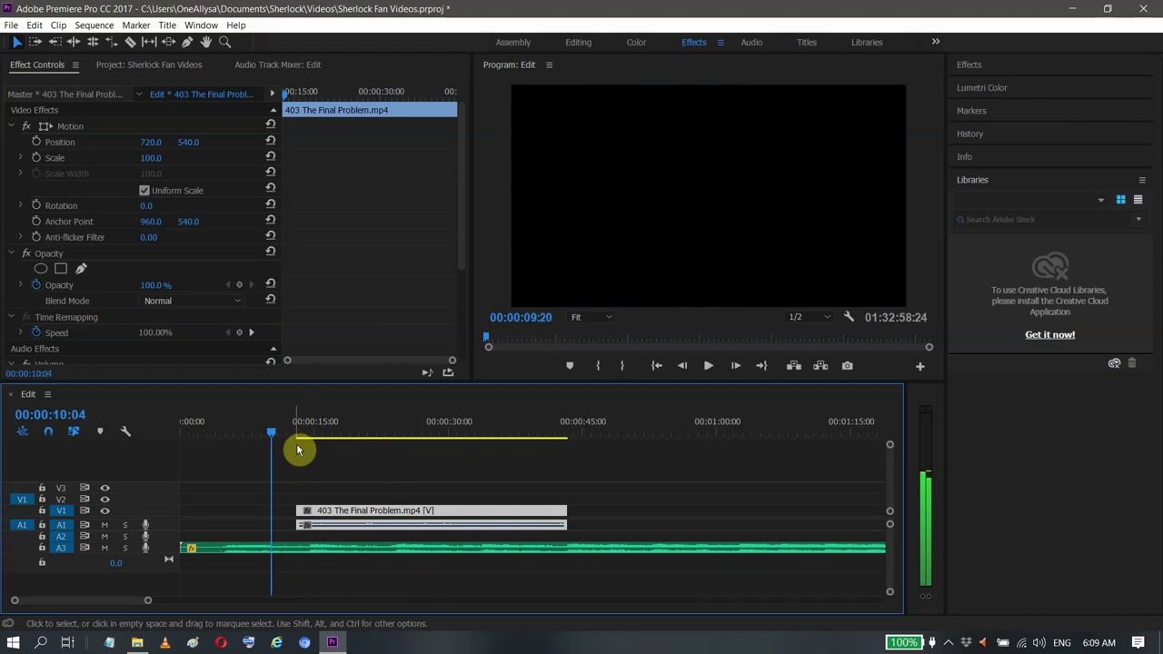
pyautogui.press('Right')
pyautogui.press('Right')
pyautogui.press('Right')
pyautogui.press('Right')
pyautogui.press('Right')
pyautogui.press('Right')
pyautogui.press('Right')
pyautogui.press('Right')
pyautogui.press('Right')
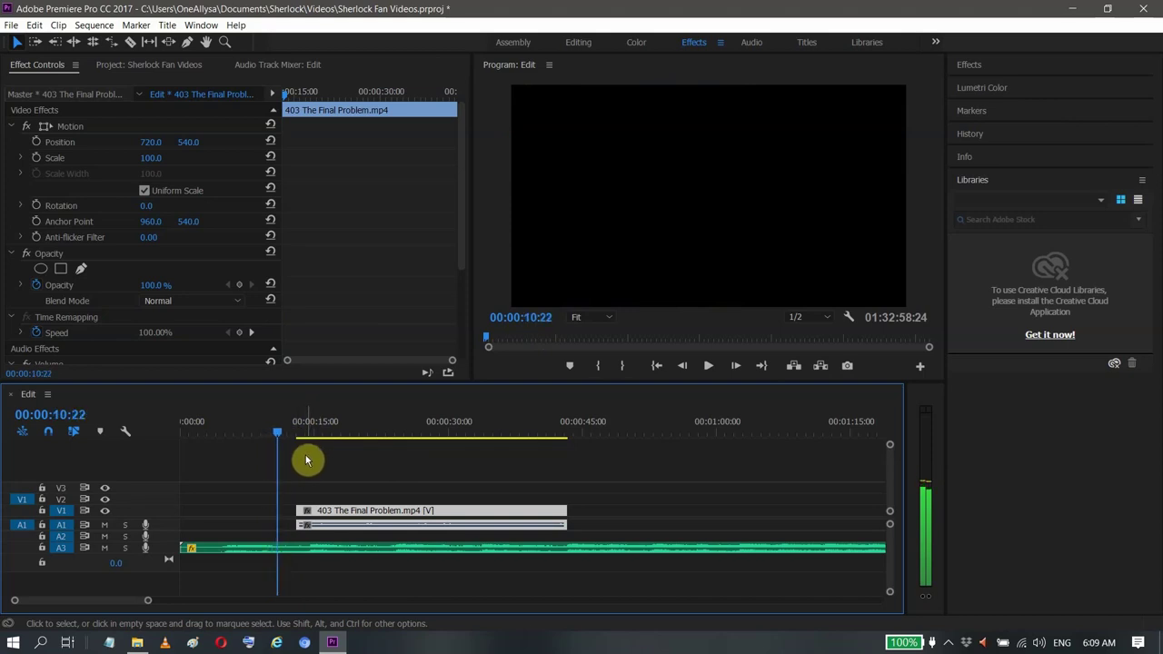
pyautogui.press('Right')
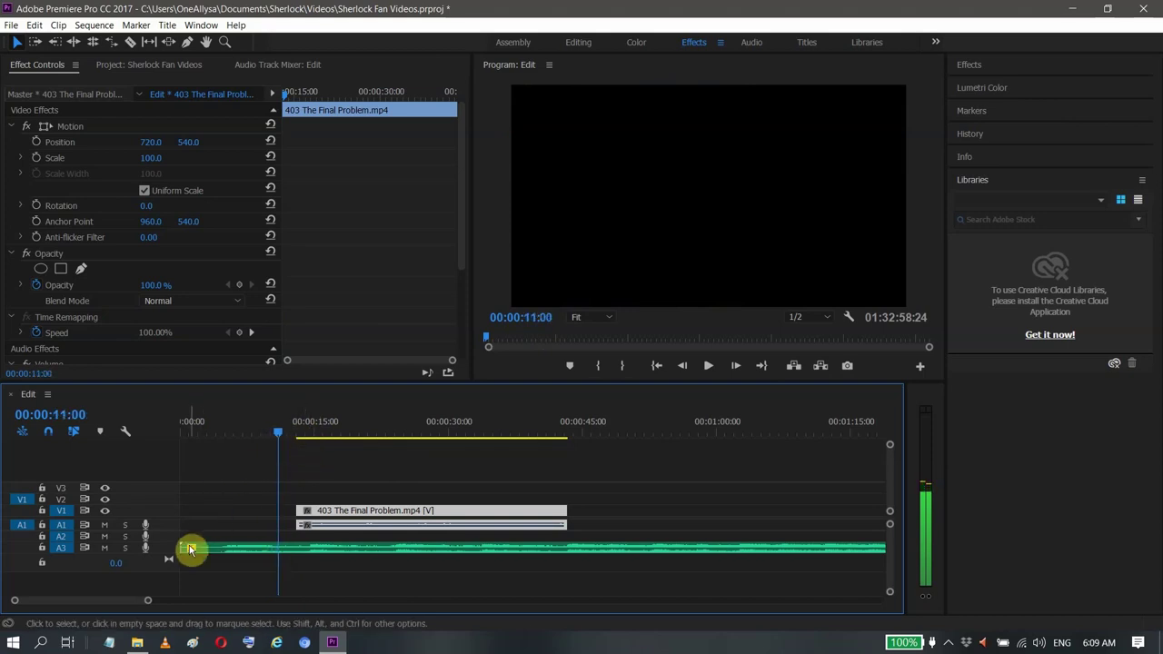
pyautogui.moveTo(189, 549); pyautogui.dragTo(279, 548)
pyautogui.click(340, 488)
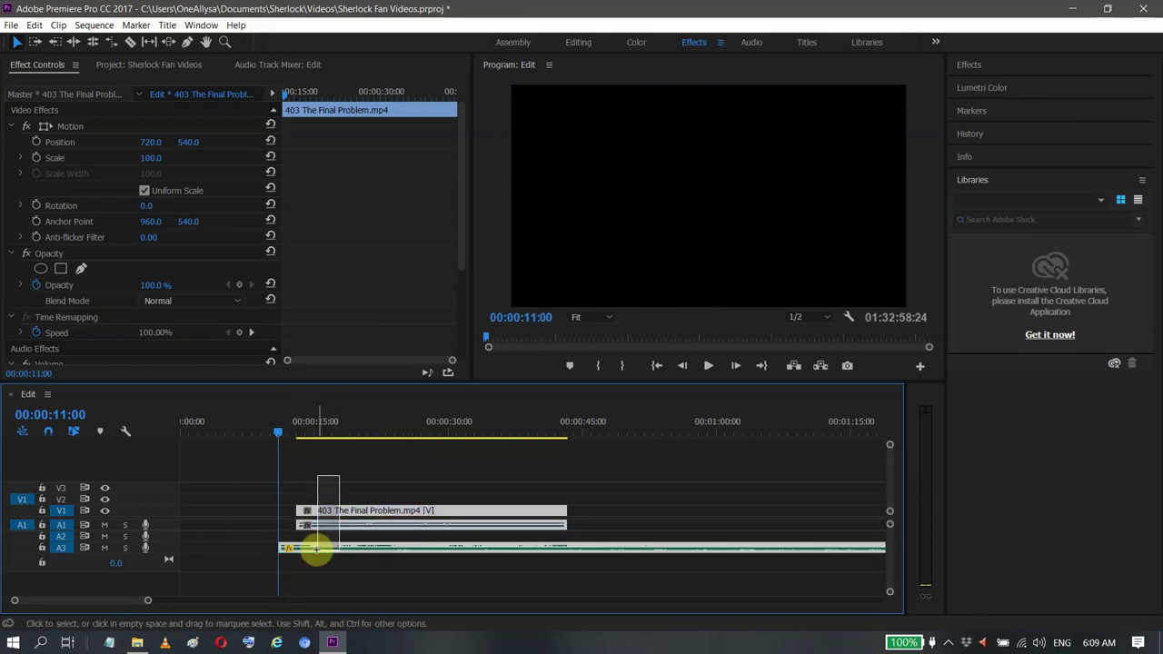
pyautogui.moveTo(316, 549); pyautogui.dragTo(226, 548)
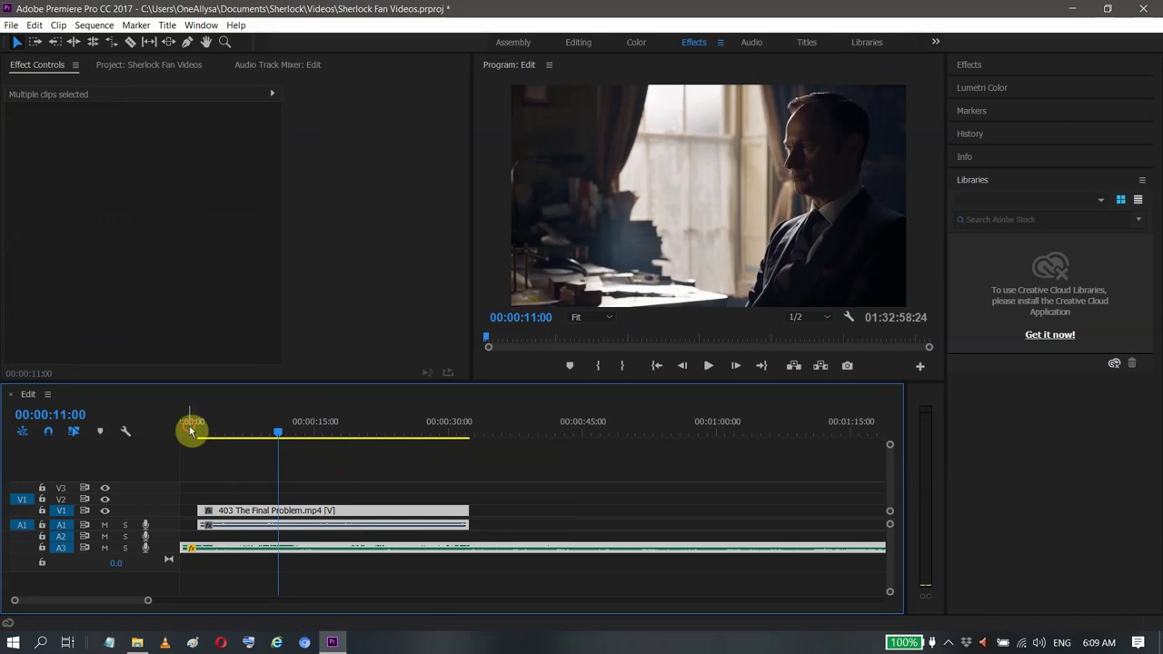
pyautogui.moveTo(191, 430); pyautogui.dragTo(186, 433)
# - Play the realigned edit, then load the V1 episode clip's Motion settings at 00:00:23:20
pyautogui.click(709, 367)
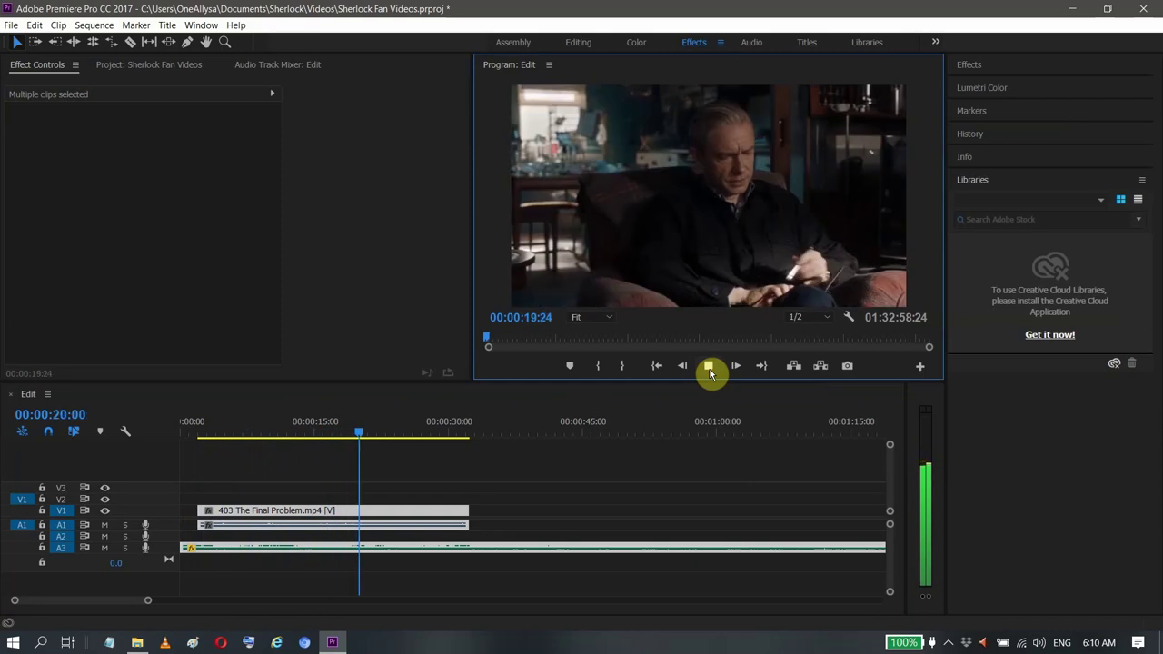
pyautogui.click(368, 473)
pyautogui.click(379, 511)
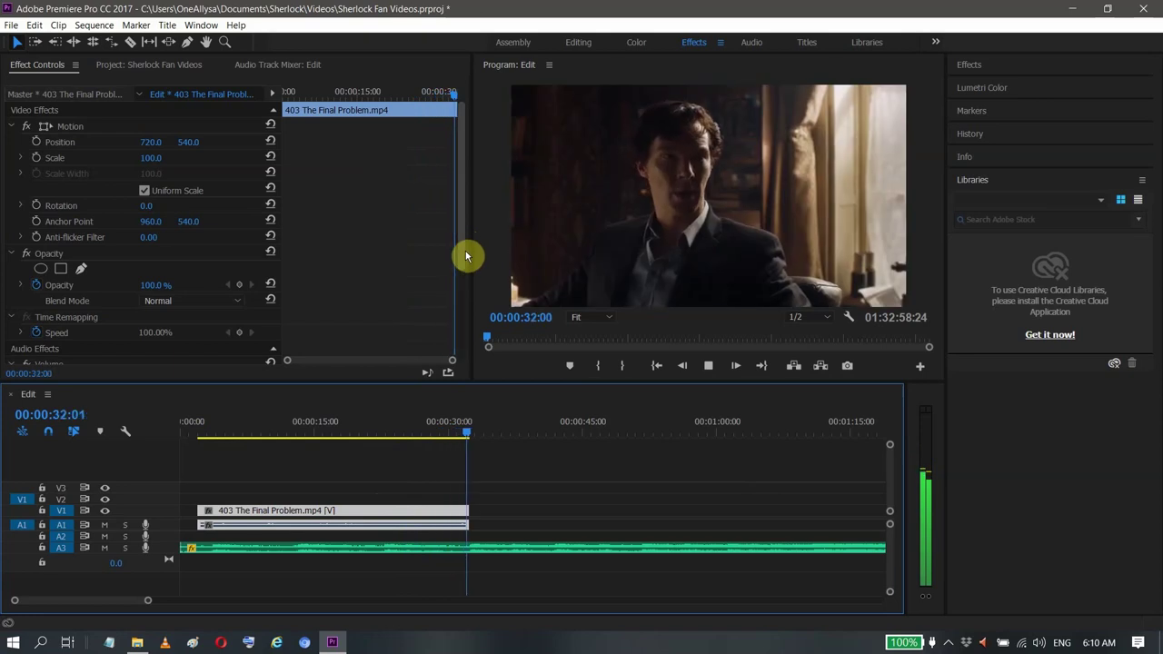
pyautogui.click(709, 365)
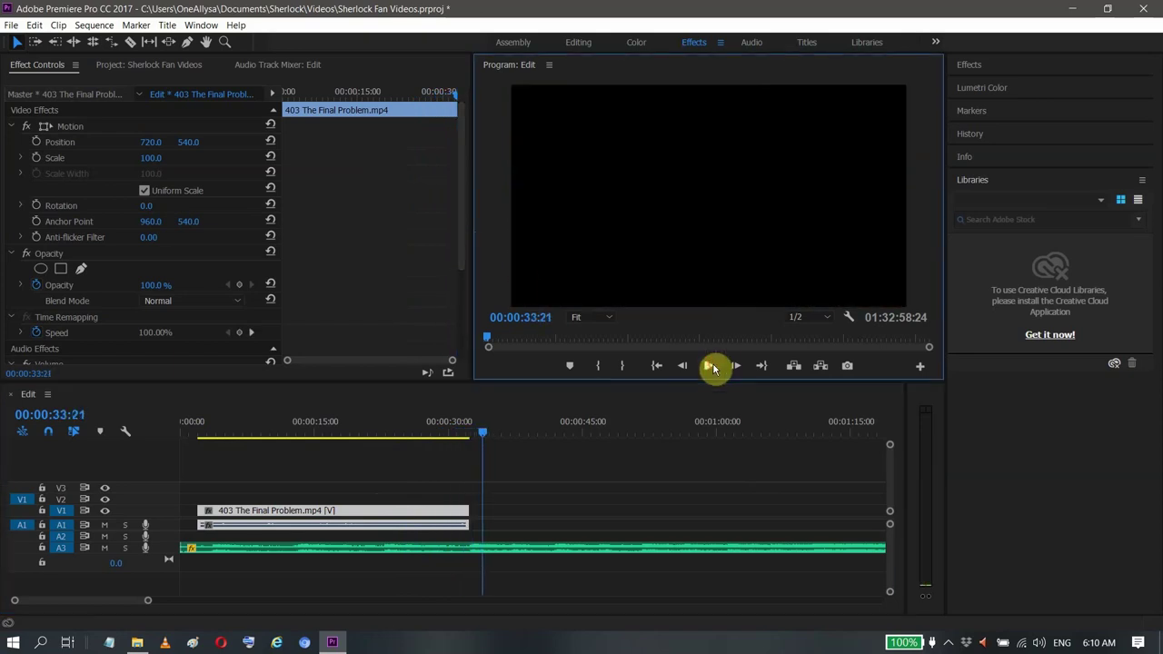
pyautogui.click(394, 421)
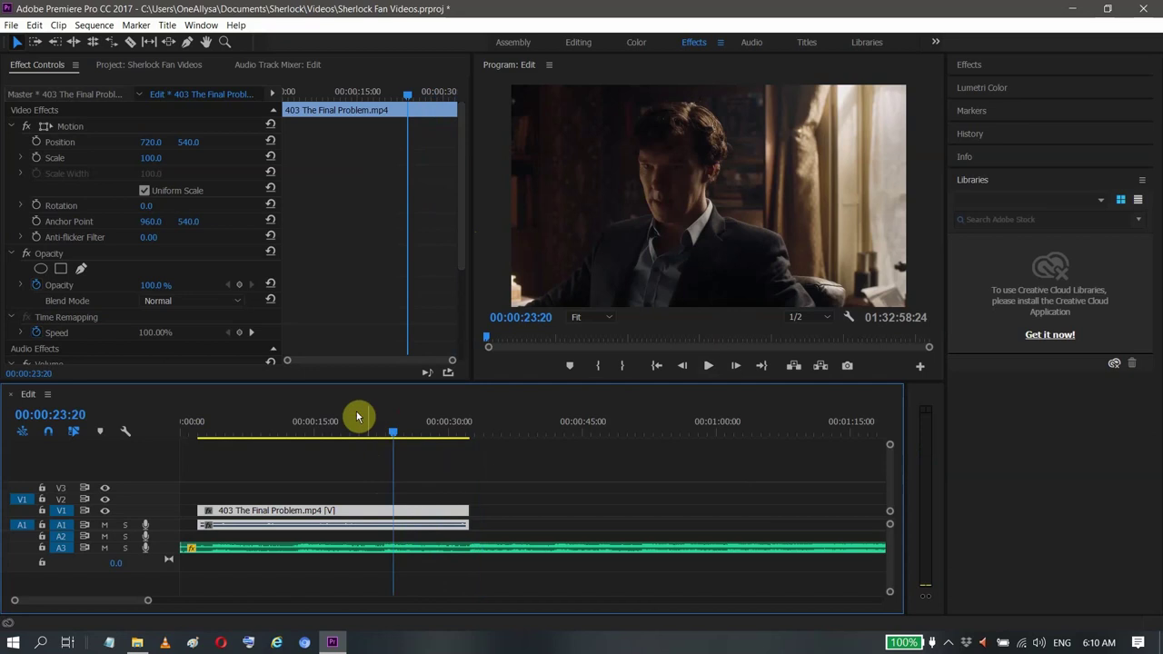
pyautogui.moveTo(152, 145)
pyautogui.mouseDown()
pyautogui.moveTo(130, 149)
pyautogui.moveTo(221, 150)
pyautogui.moveTo(153, 138)
pyautogui.mouseUp()
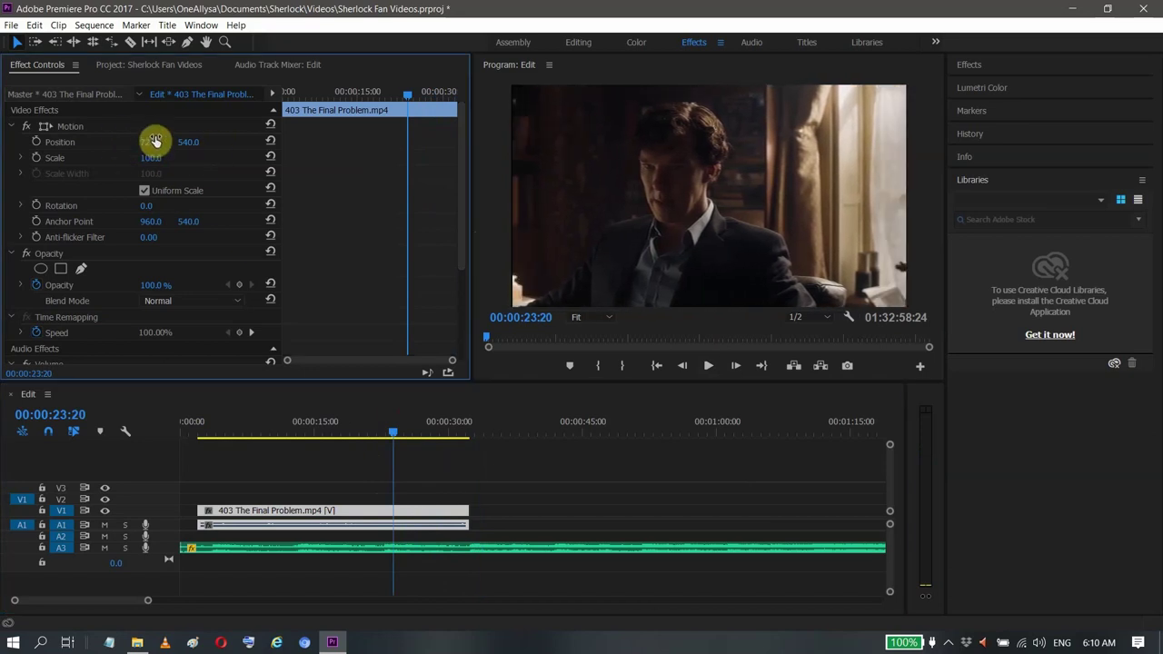
pyautogui.click(153, 141)
pyautogui.write('7')
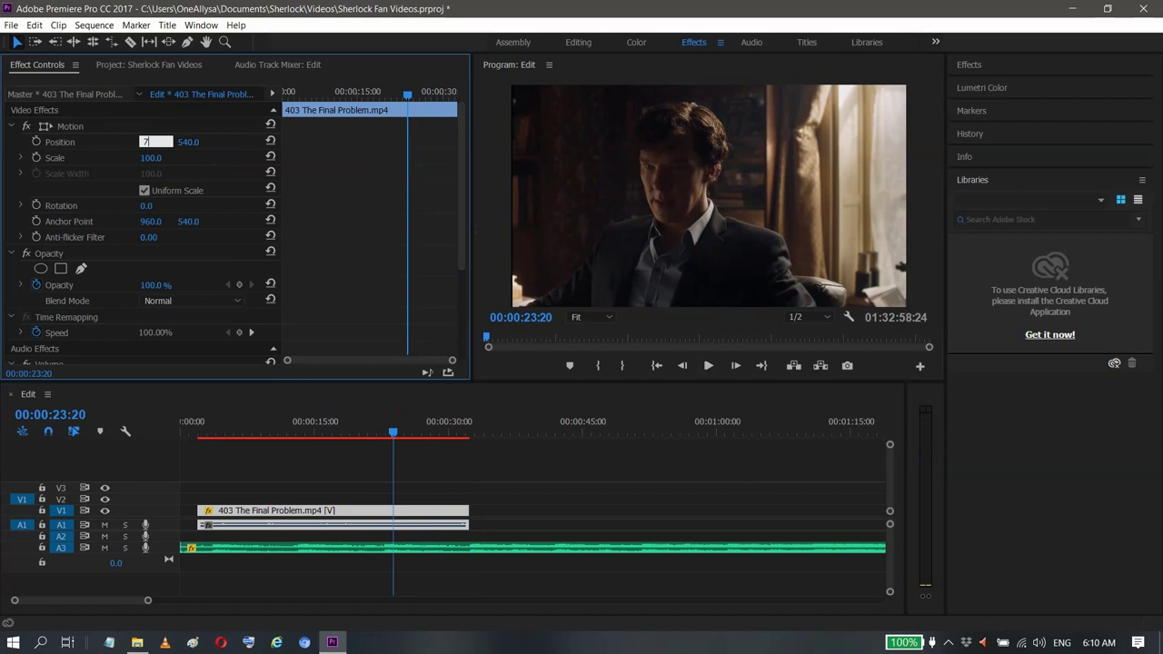
pyautogui.write('20')
pyautogui.click(173, 163)
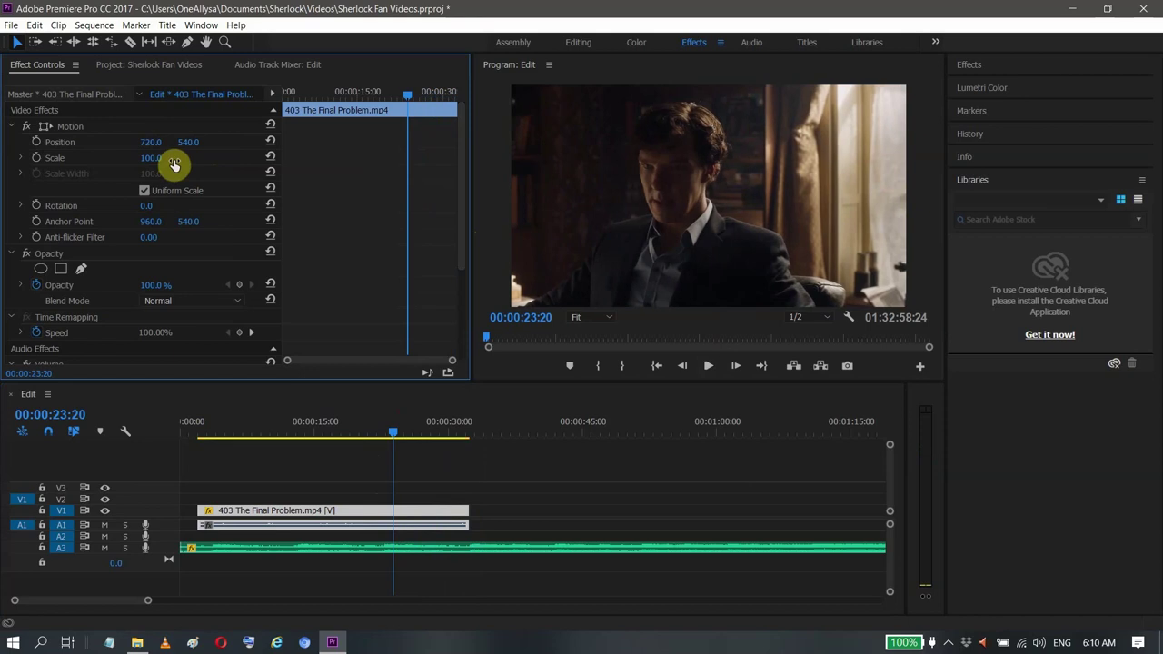
pyautogui.moveTo(187, 143)
pyautogui.mouseDown()
pyautogui.moveTo(231, 148)
pyautogui.moveTo(173, 147)
pyautogui.moveTo(198, 141)
pyautogui.mouseUp()
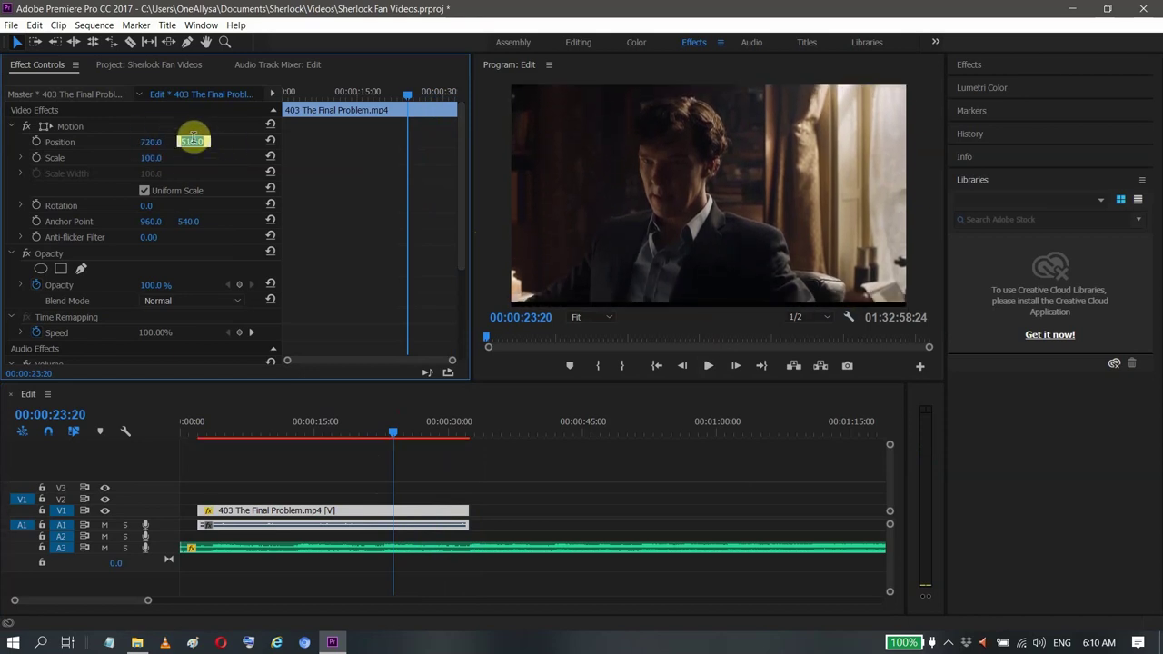
pyautogui.press('Return')
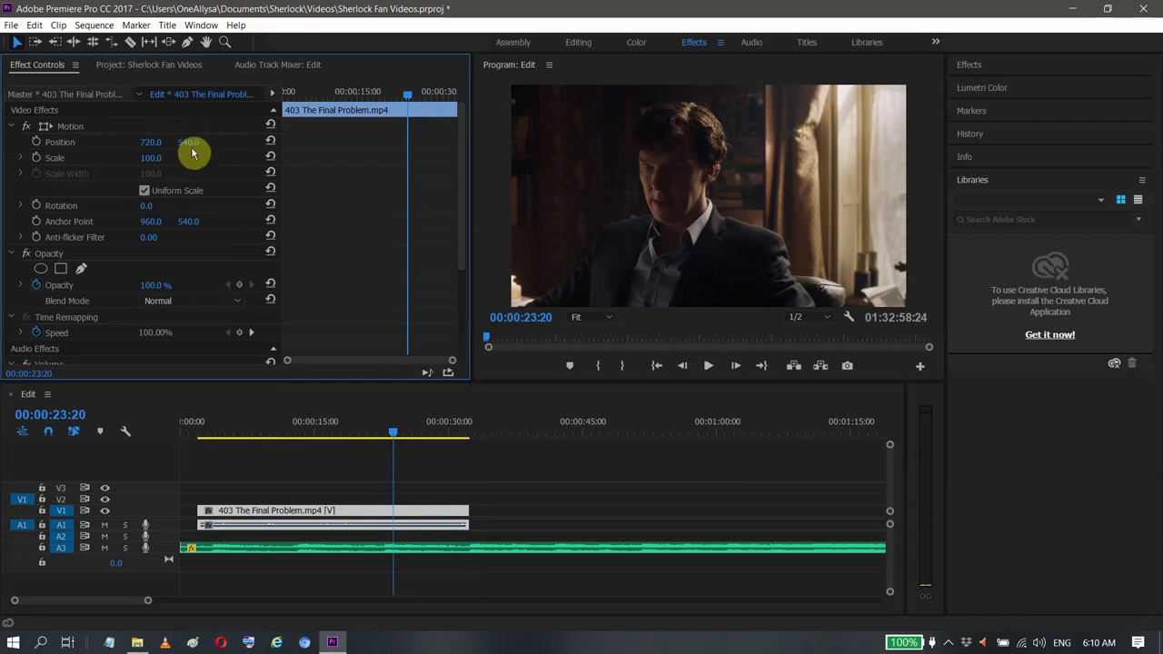
pyautogui.moveTo(156, 161)
pyautogui.mouseDown()
pyautogui.moveTo(221, 161)
pyautogui.moveTo(103, 164)
pyautogui.moveTo(182, 155)
pyautogui.moveTo(158, 152)
pyautogui.mouseUp()
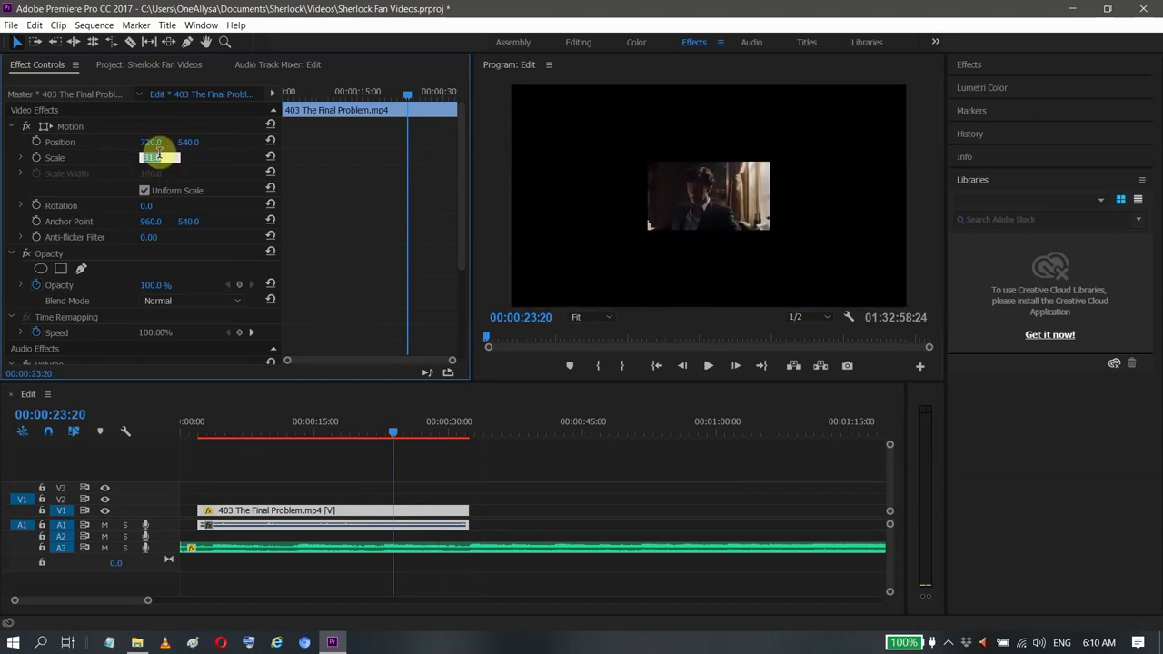
pyautogui.press('Return')
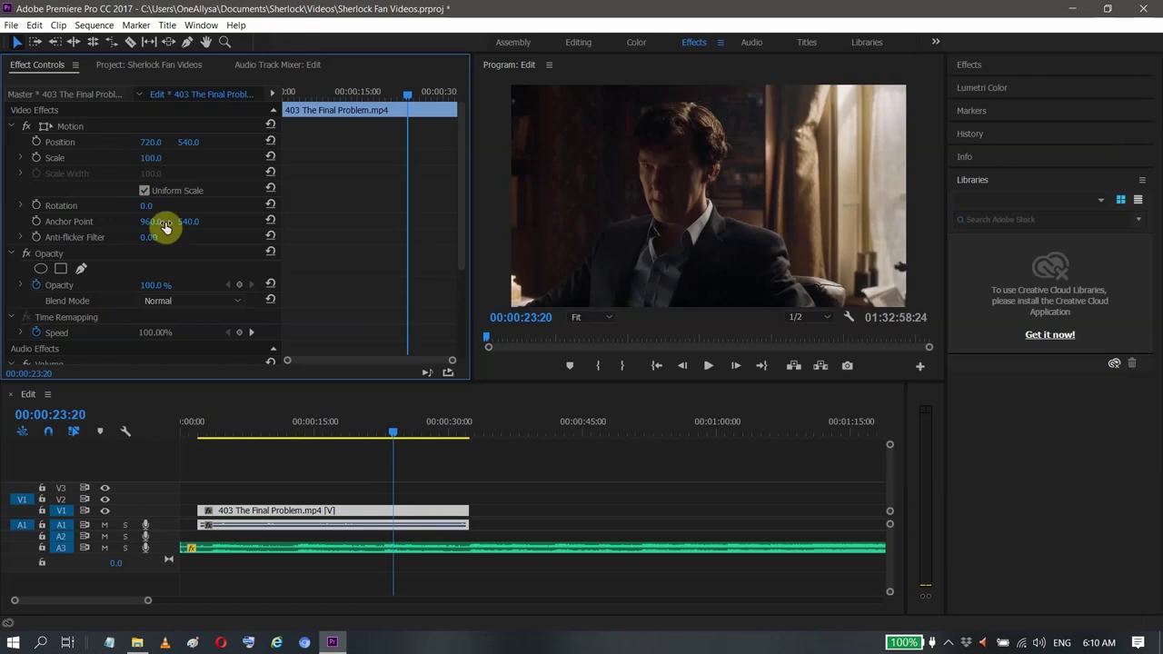
pyautogui.moveTo(156, 291)
pyautogui.mouseDown()
pyautogui.moveTo(114, 291)
pyautogui.moveTo(200, 300)
pyautogui.moveTo(115, 286)
pyautogui.moveTo(156, 286)
pyautogui.mouseUp()
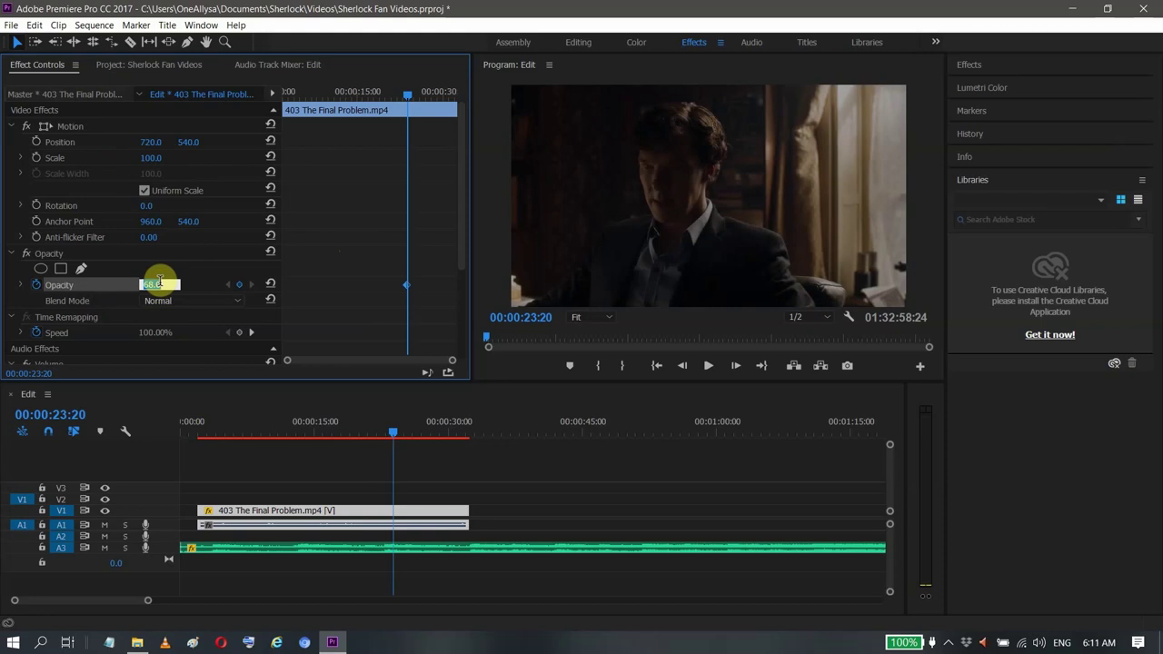
pyautogui.click(36, 284)
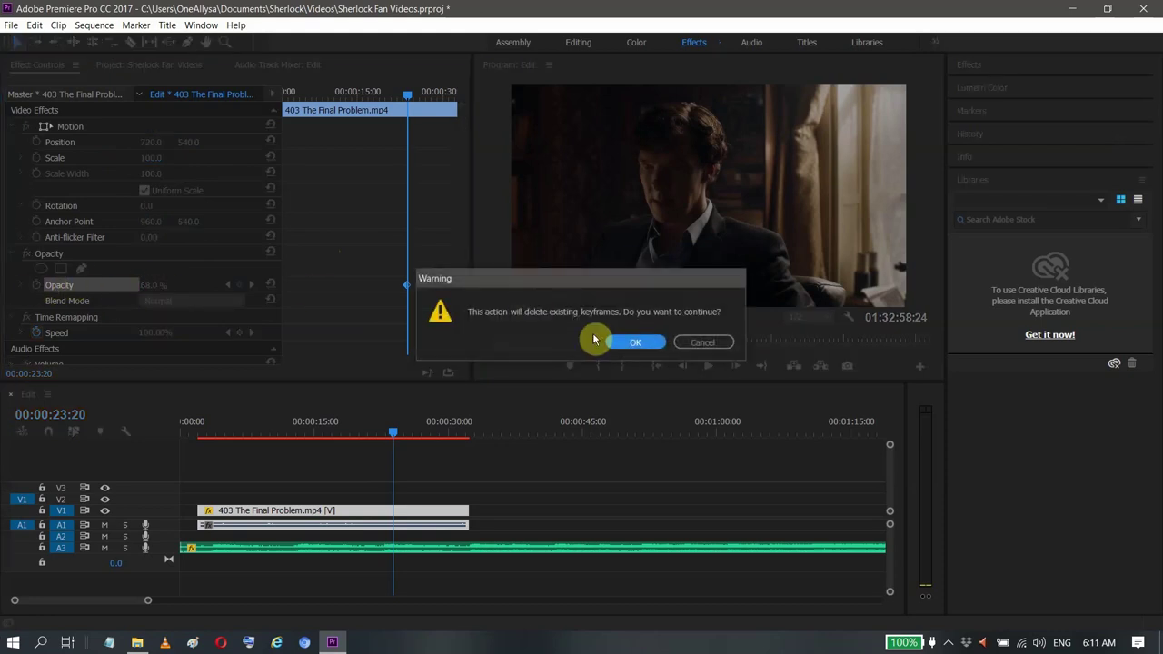
pyautogui.click(629, 344)
pyautogui.click(159, 282)
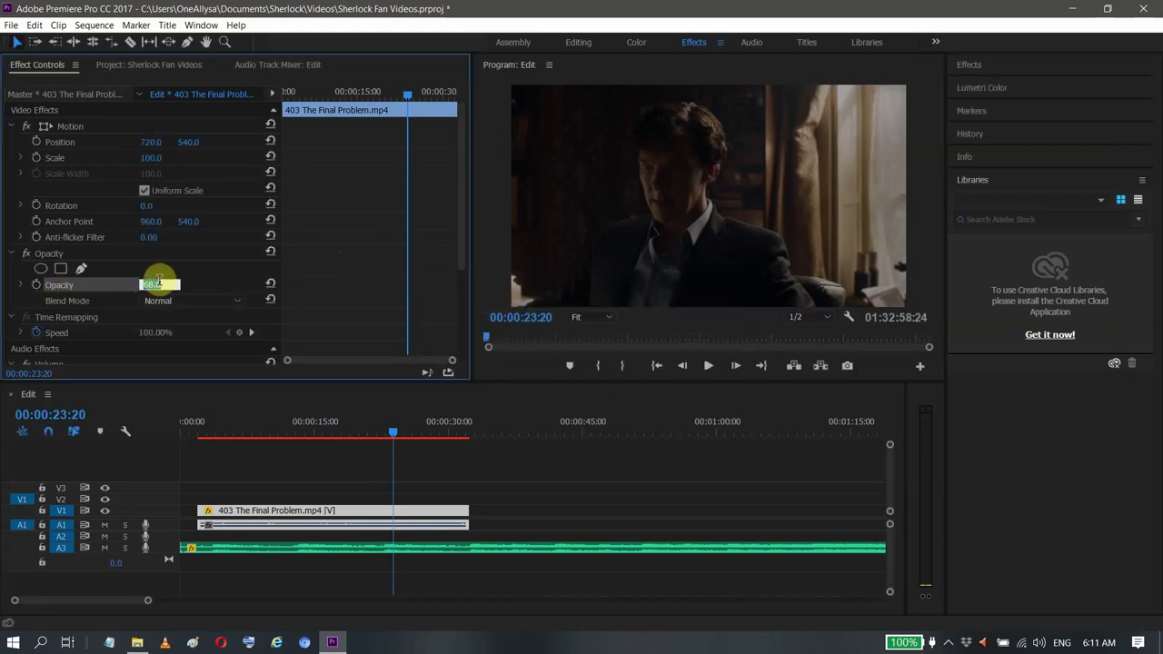
pyautogui.write('100')
pyautogui.press('Return')
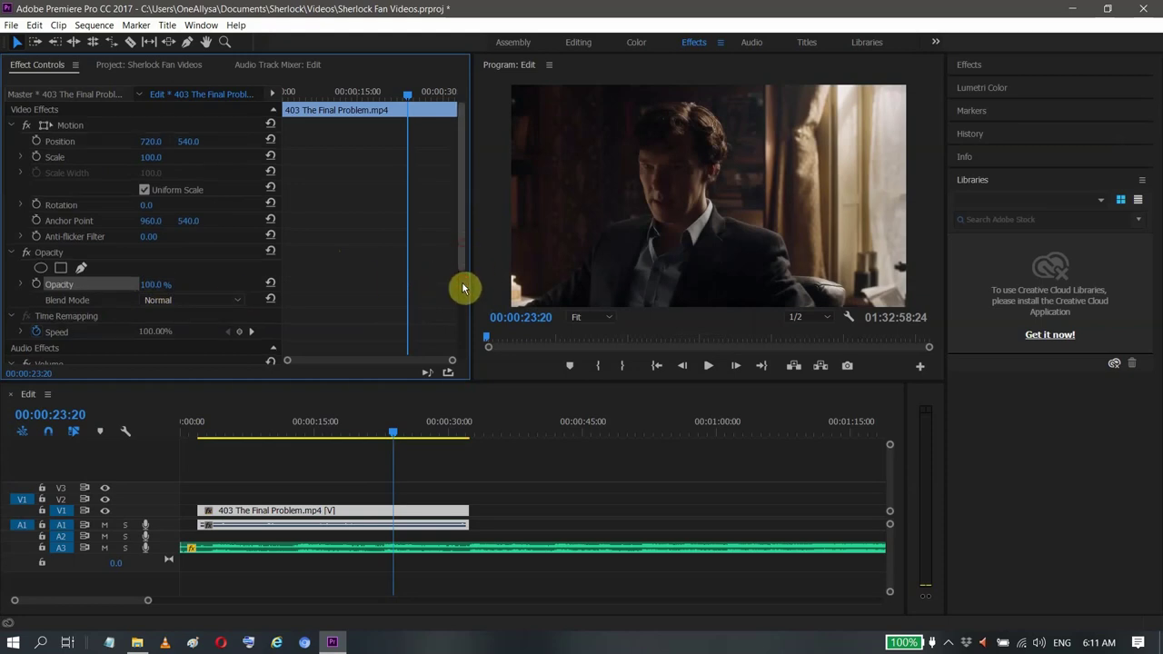
pyautogui.scroll(-3, 463, 291)
pyautogui.scroll(-1, 463, 326)
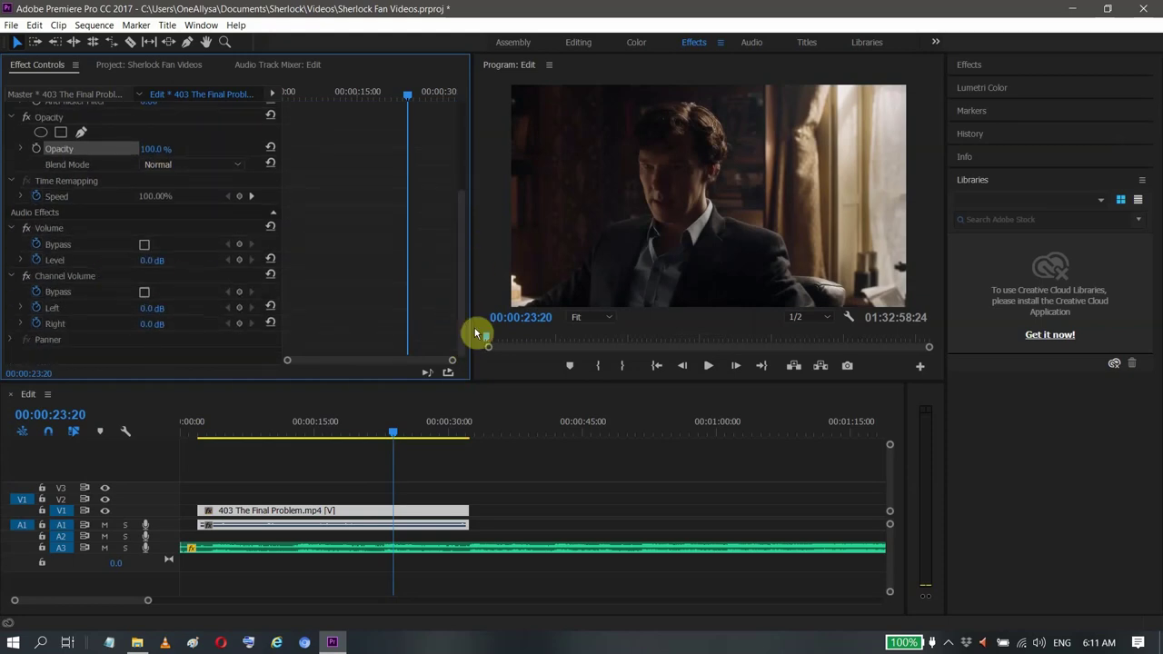
# - Play the lake footage from 00:14:54:11, park at 00:14:56:10, and select the V1 clip
pyautogui.moveTo(460, 326); pyautogui.dragTo(464, 212)
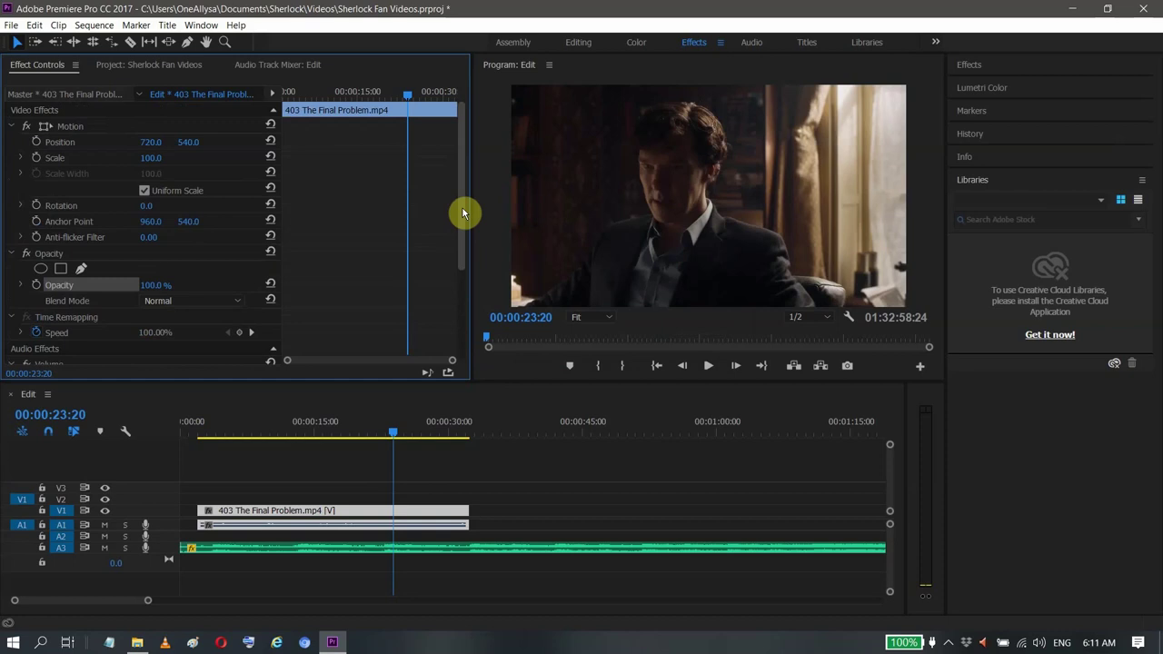
pyautogui.moveTo(263, 427); pyautogui.dragTo(238, 429)
pyautogui.moveTo(201, 599); pyautogui.dragTo(640, 600)
pyautogui.moveTo(382, 431); pyautogui.dragTo(407, 433)
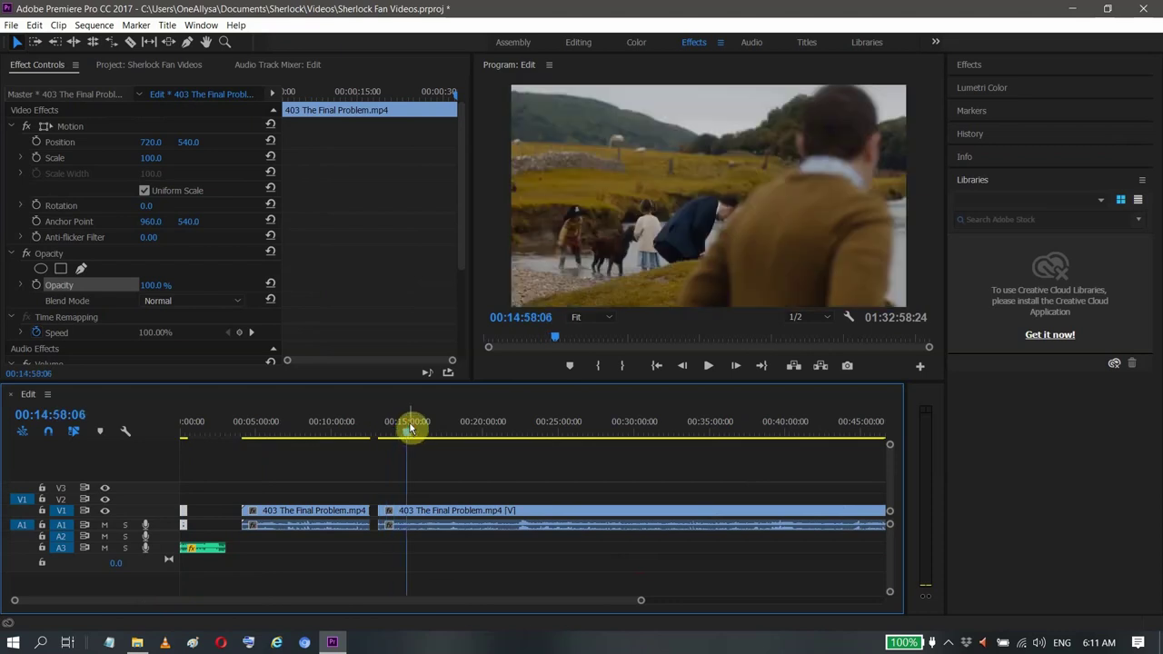
pyautogui.moveTo(638, 604); pyautogui.dragTo(386, 601)
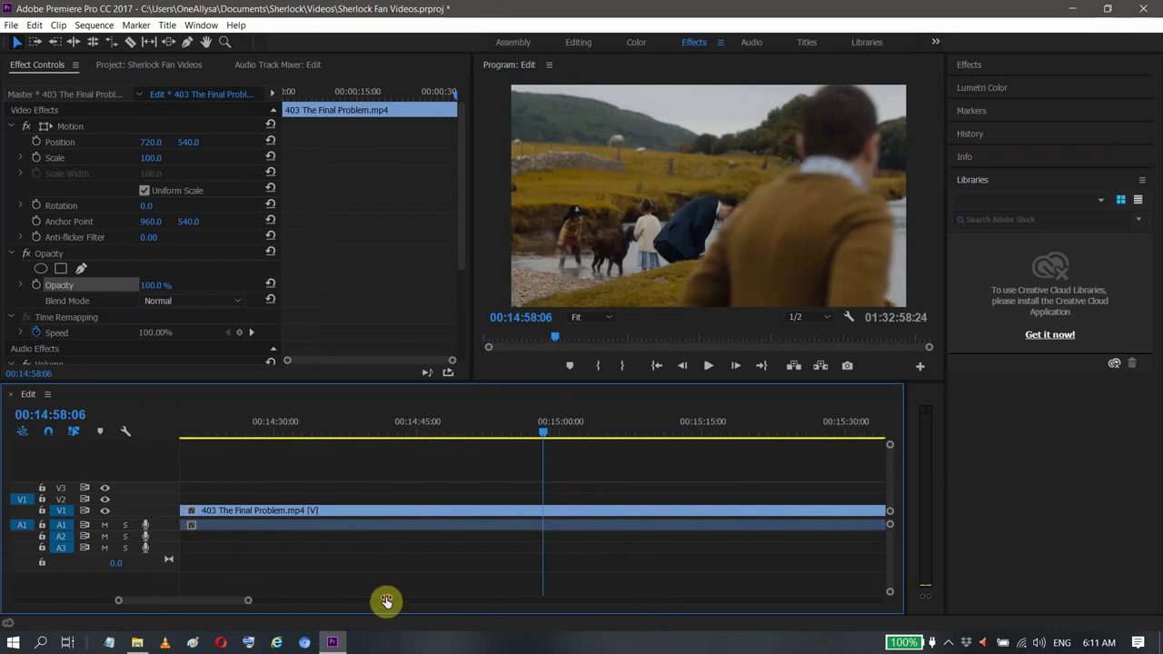
pyautogui.click(499, 420)
pyautogui.click(508, 421)
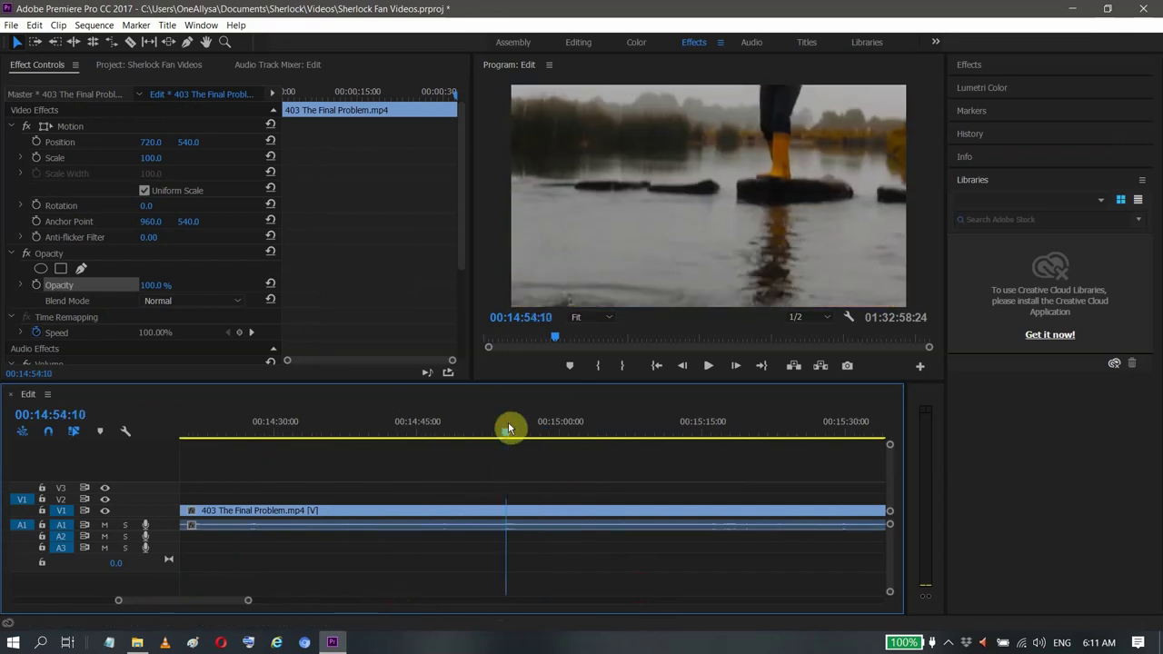
pyautogui.press('space')
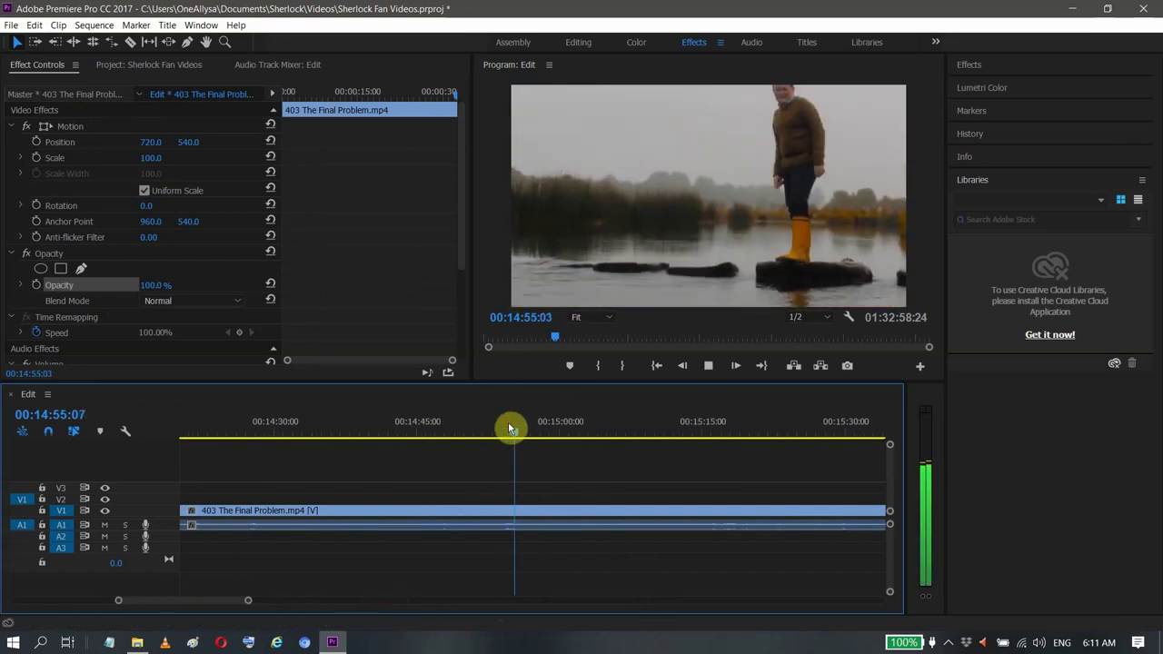
pyautogui.press('space')
pyautogui.press('Left')
pyautogui.press('Left')
pyautogui.press('Left')
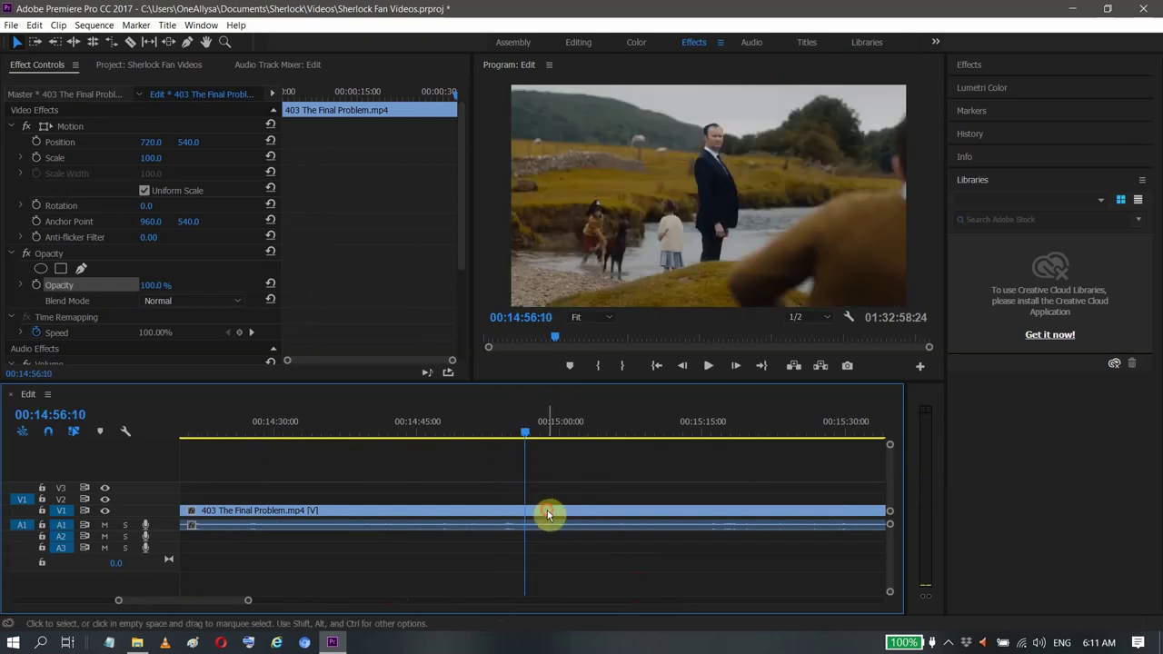
pyautogui.click(547, 513)
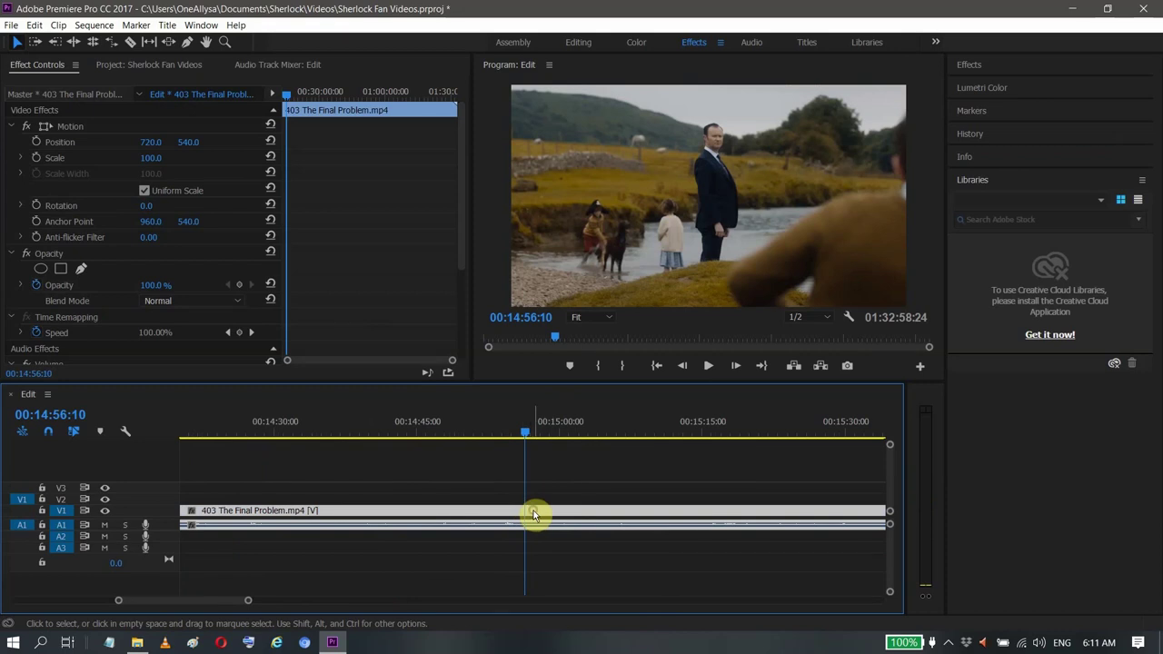
# - Unlink the Final Problem clip's audio and cut V1 out around 00:14:55, leaving a gap
pyautogui.rightClick(534, 515)
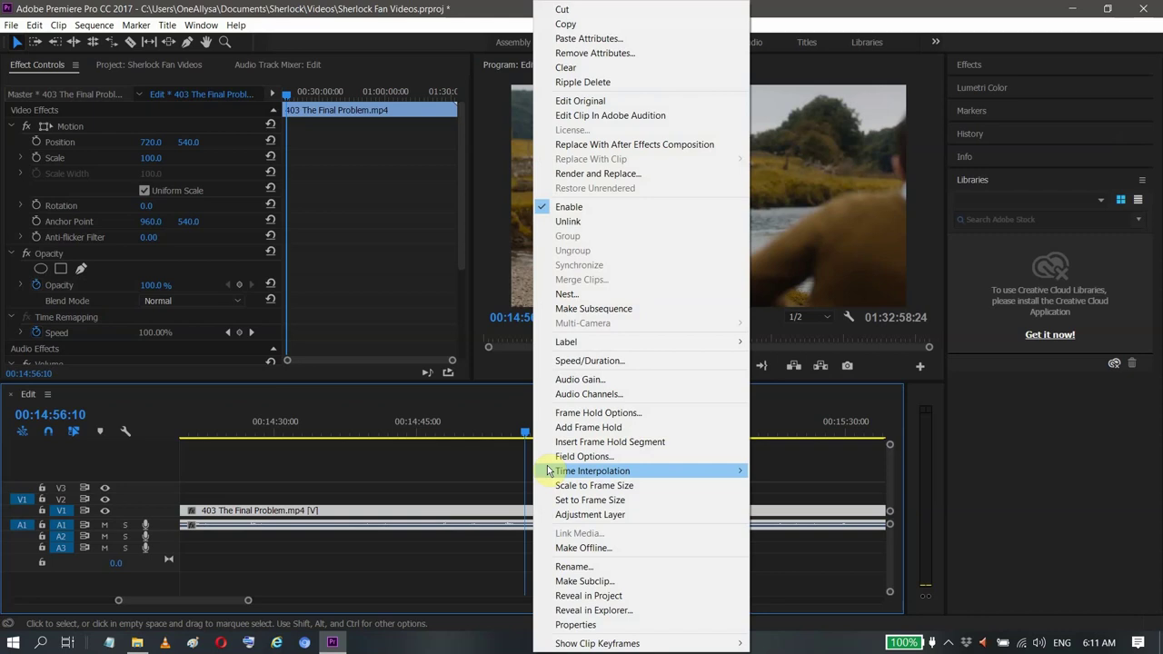
pyautogui.click(581, 222)
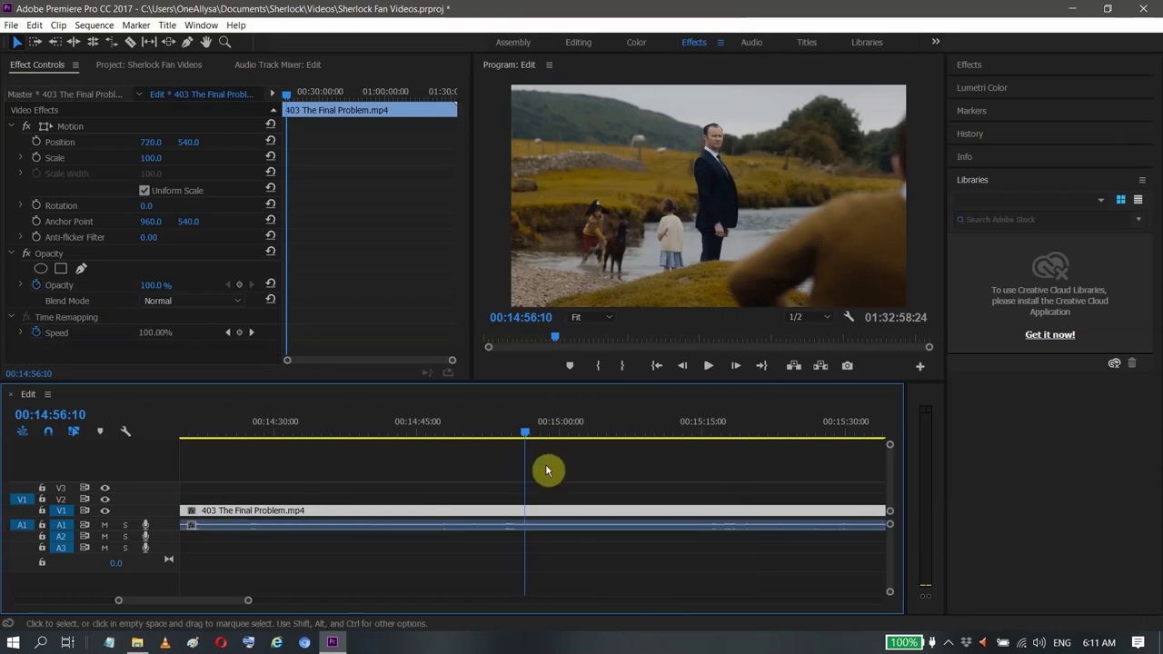
pyautogui.press('c')
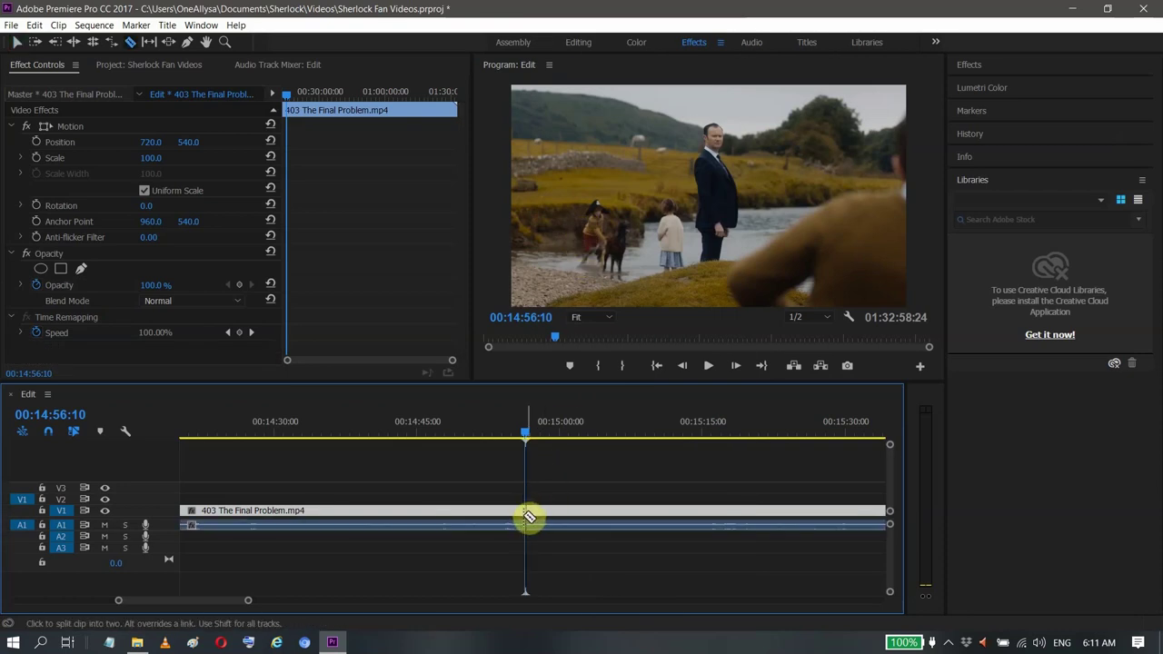
pyautogui.click(528, 517)
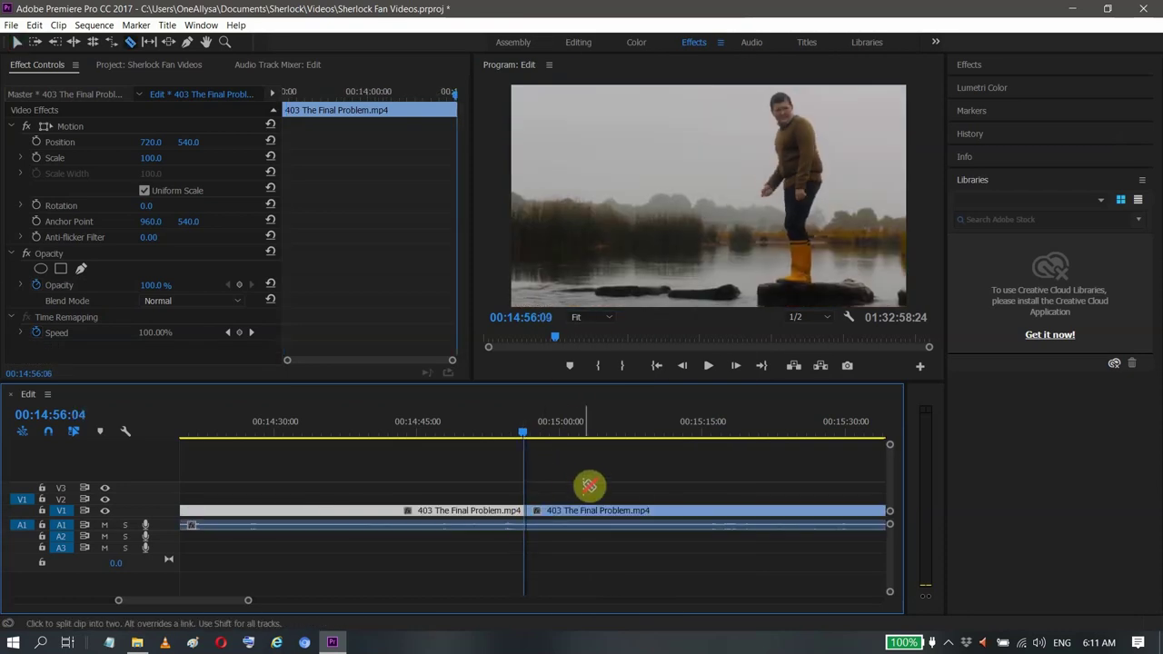
pyautogui.press('Left')
pyautogui.press('Left')
pyautogui.press('Left')
pyautogui.press('Left')
pyautogui.press('Left')
pyautogui.press('Left')
pyautogui.press('Left')
pyautogui.press('Left')
pyautogui.press('Left')
pyautogui.press('Left')
pyautogui.press('Left')
pyautogui.press('Left')
pyautogui.press('Left')
pyautogui.press('Left')
pyautogui.press('Left')
pyautogui.press('Left')
pyautogui.press('Left')
pyautogui.press('Left')
pyautogui.press('Left')
pyautogui.press('Left')
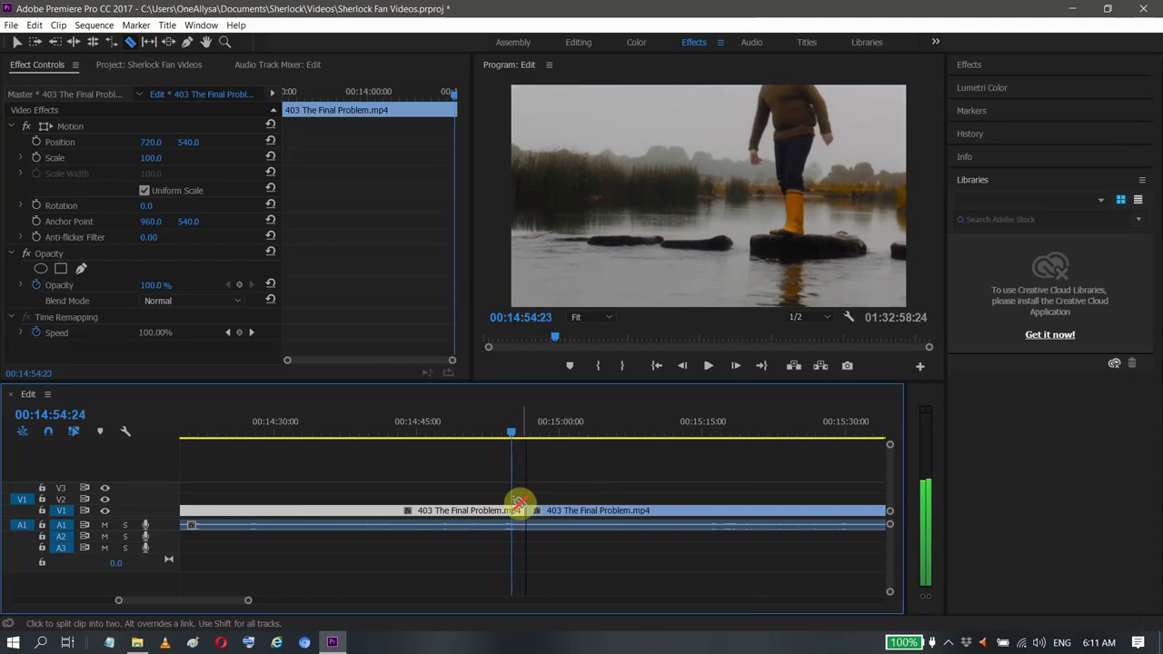
pyautogui.click(516, 510)
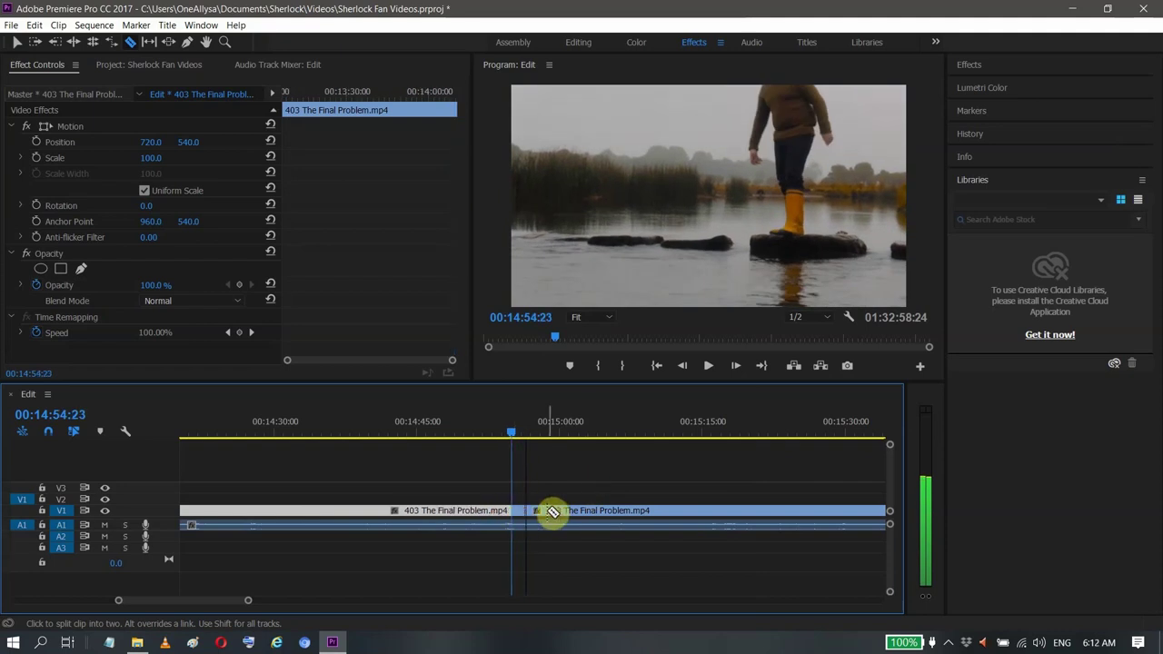
pyautogui.press('v')
pyautogui.click(519, 512)
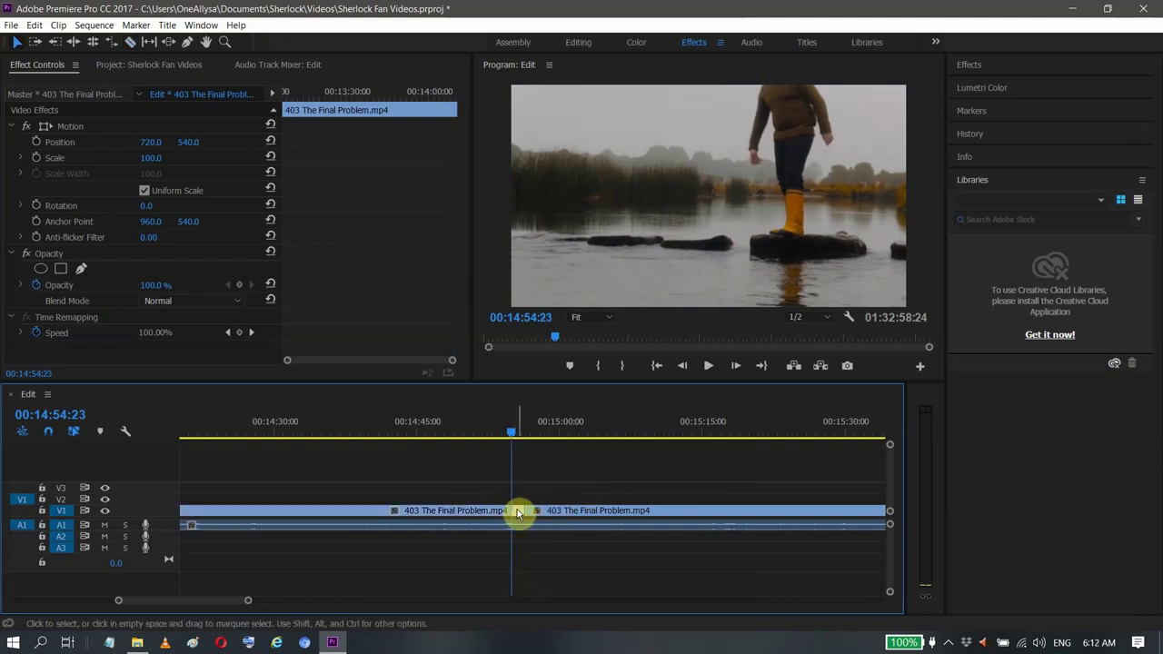
pyautogui.press('Delete')
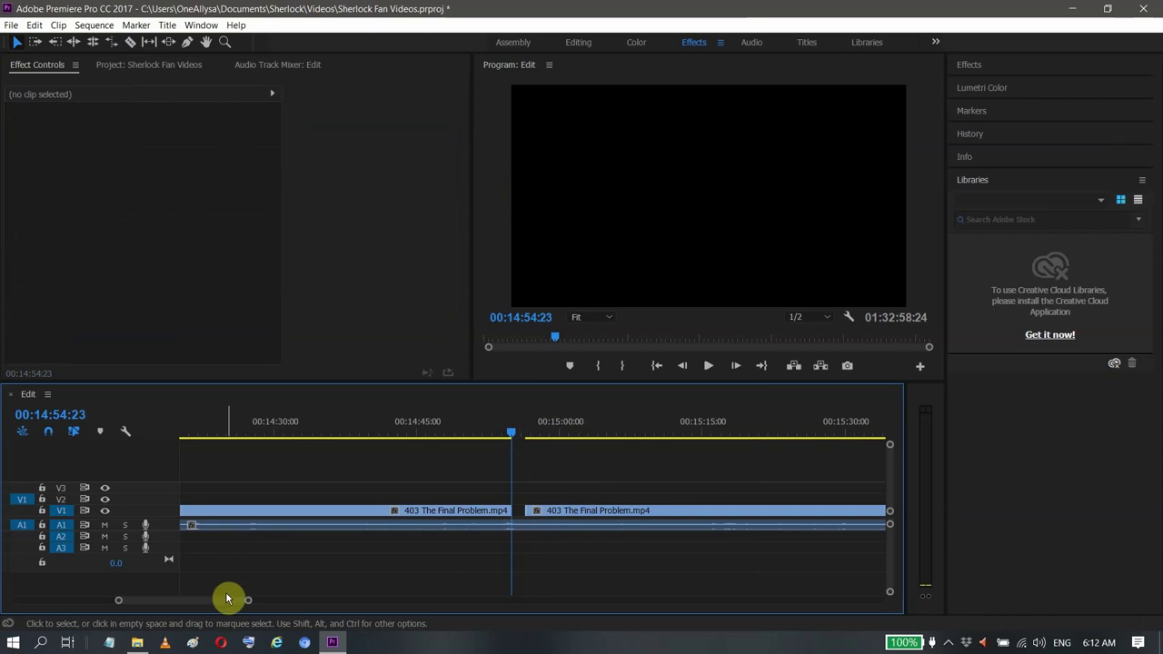
# - Scroll back to the sequence start, review the opening clip, and undo an accidental split
pyautogui.moveTo(226, 601); pyautogui.dragTo(47, 601)
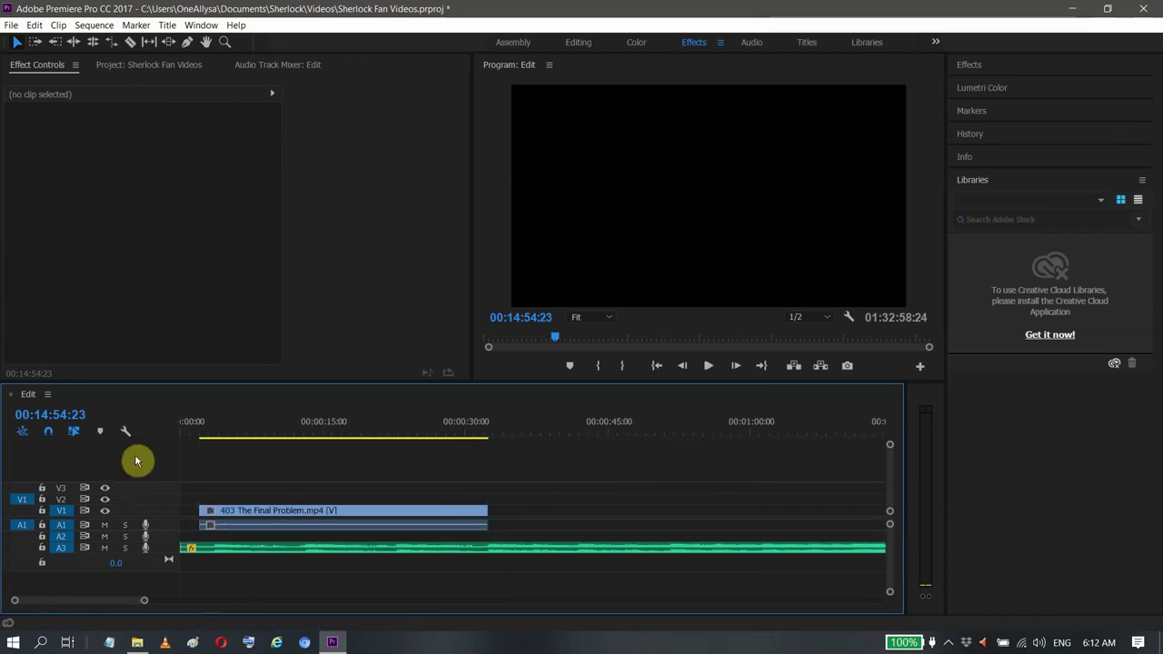
pyautogui.moveTo(208, 437); pyautogui.dragTo(247, 436)
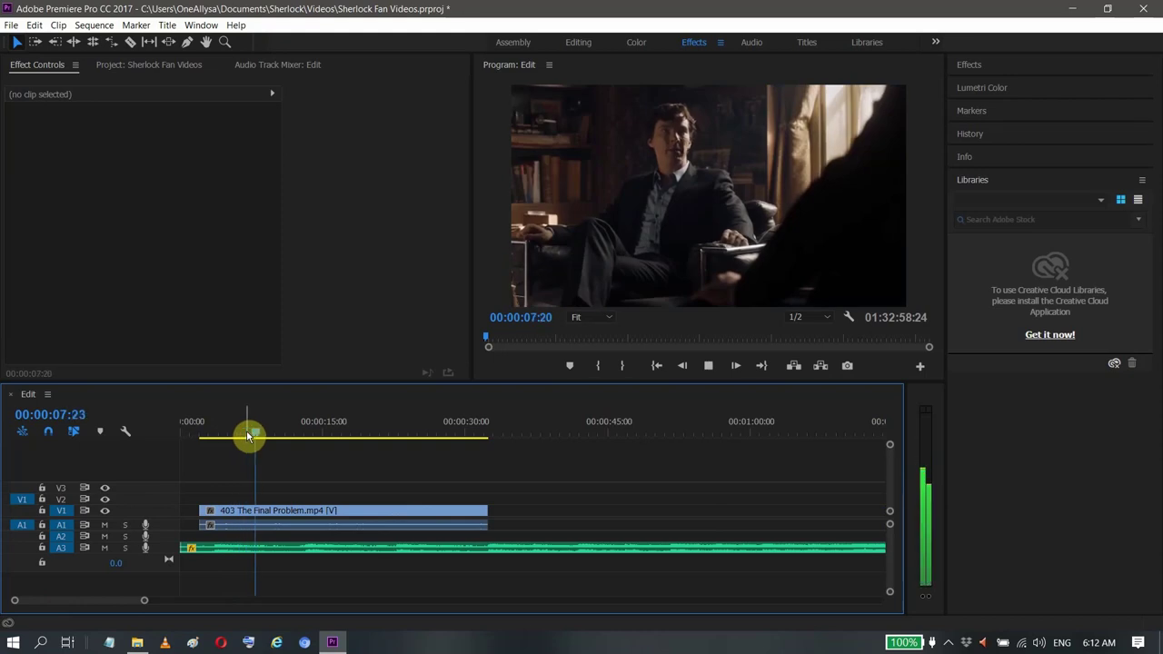
pyautogui.moveTo(242, 425); pyautogui.dragTo(232, 425)
pyautogui.hotkey('ctrl', 'k')
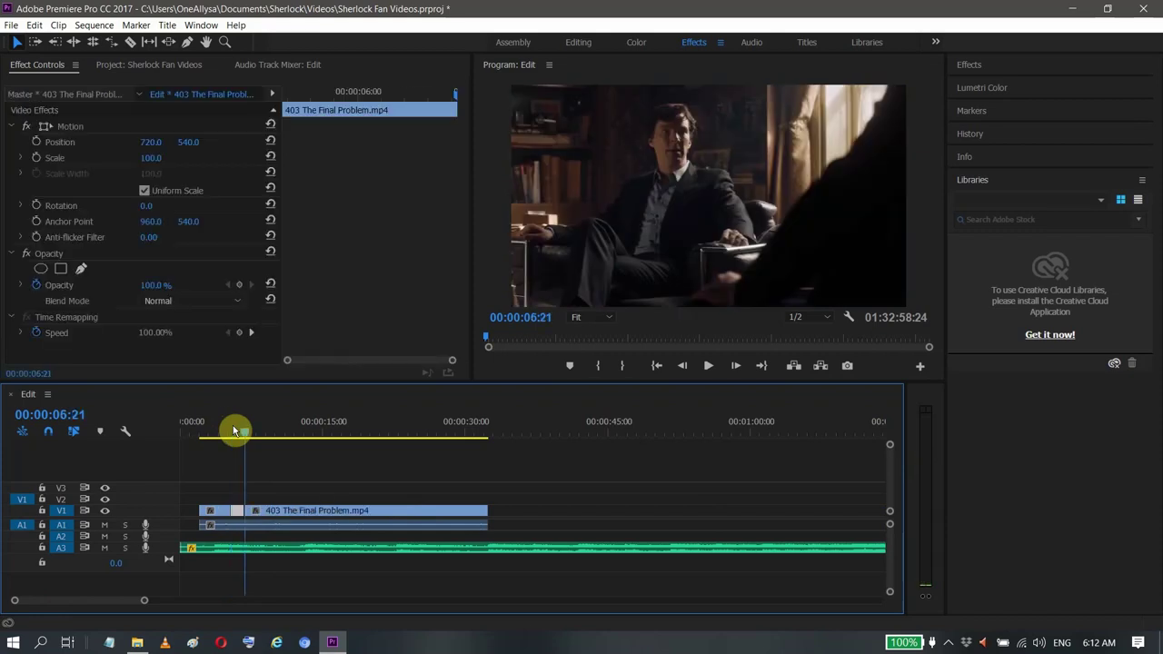
pyautogui.hotkey('ctrl', 'z')
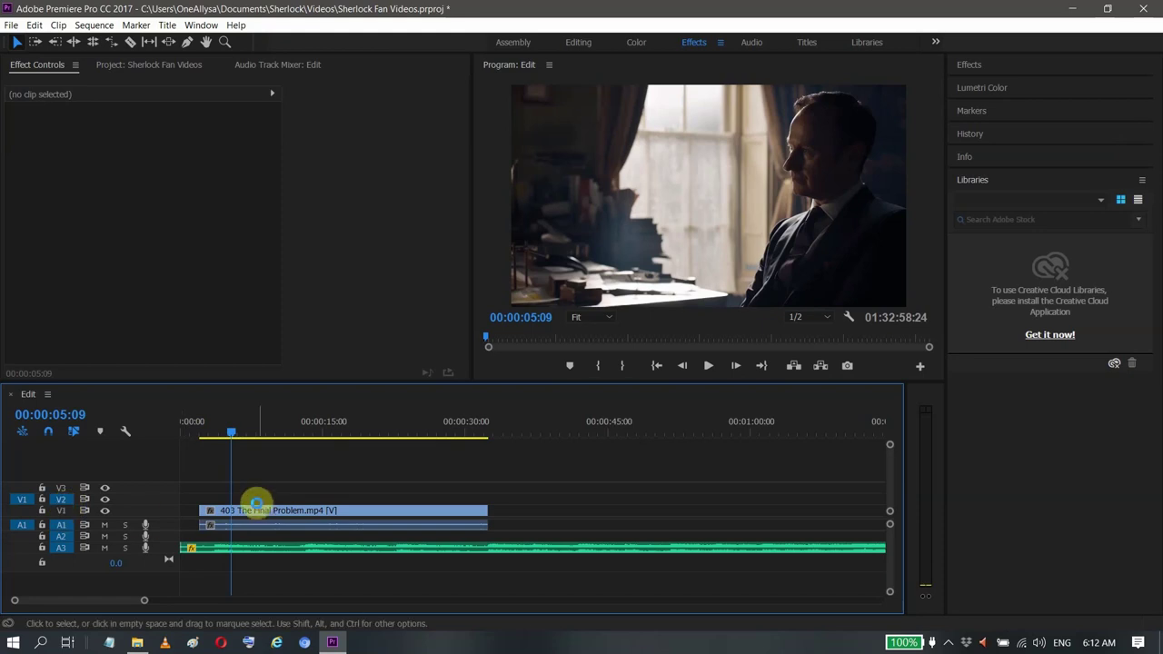
# - Preview the opening clip from about 00:00:05 through 00:00:06:15
pyautogui.click(257, 505)
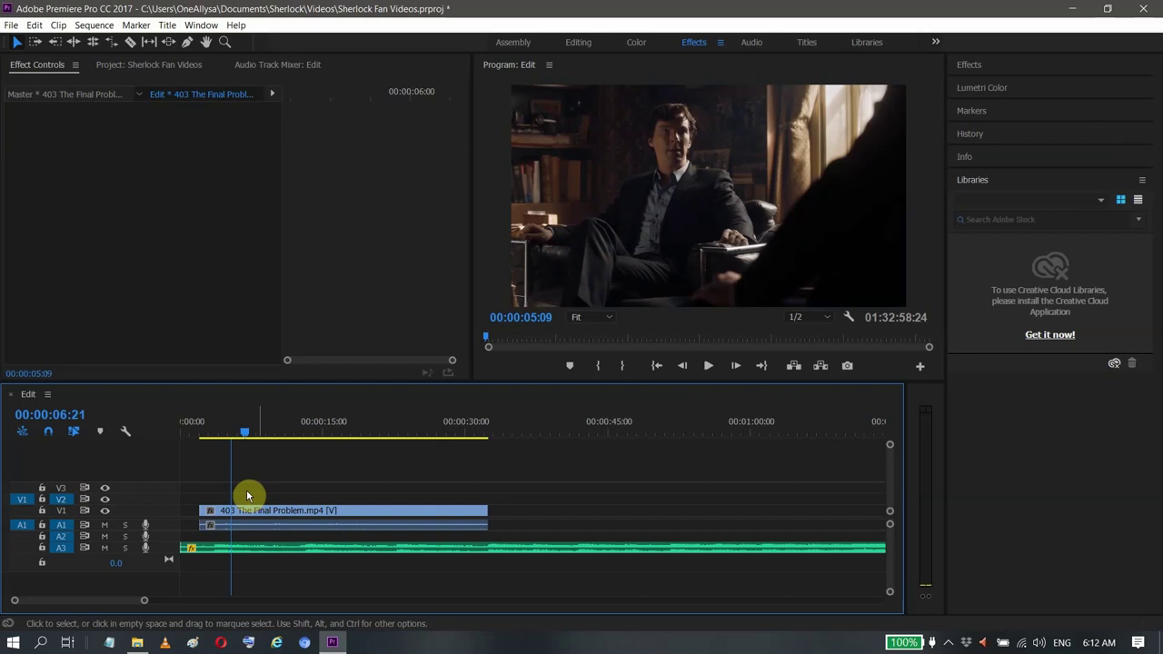
pyautogui.click(246, 495)
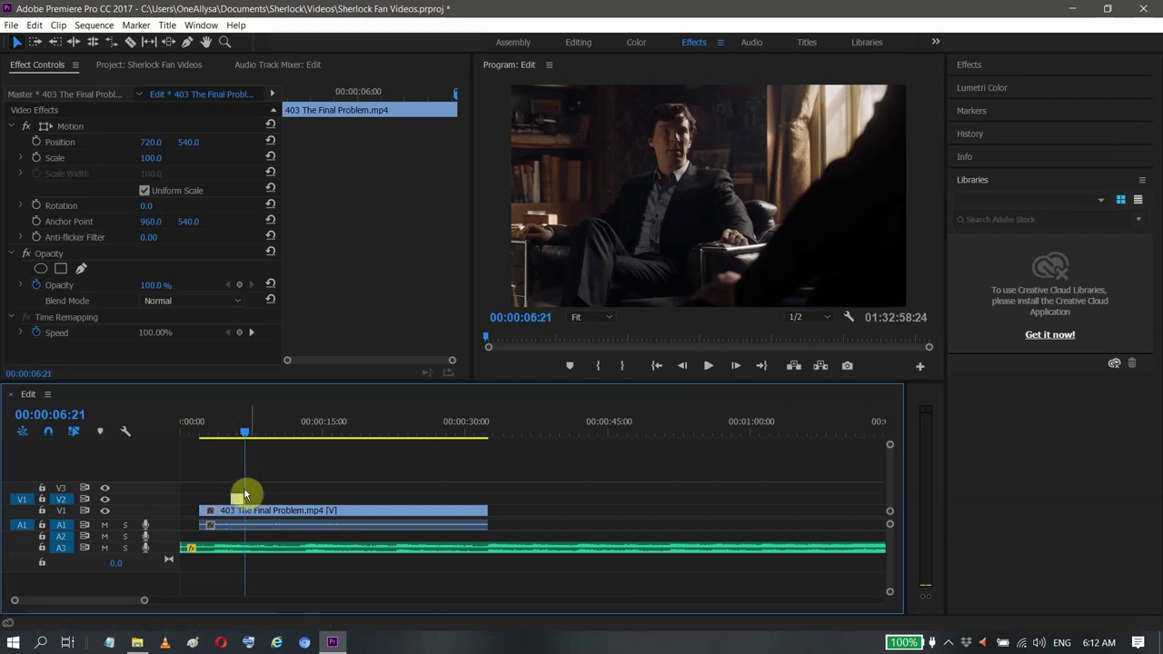
pyautogui.click(232, 428)
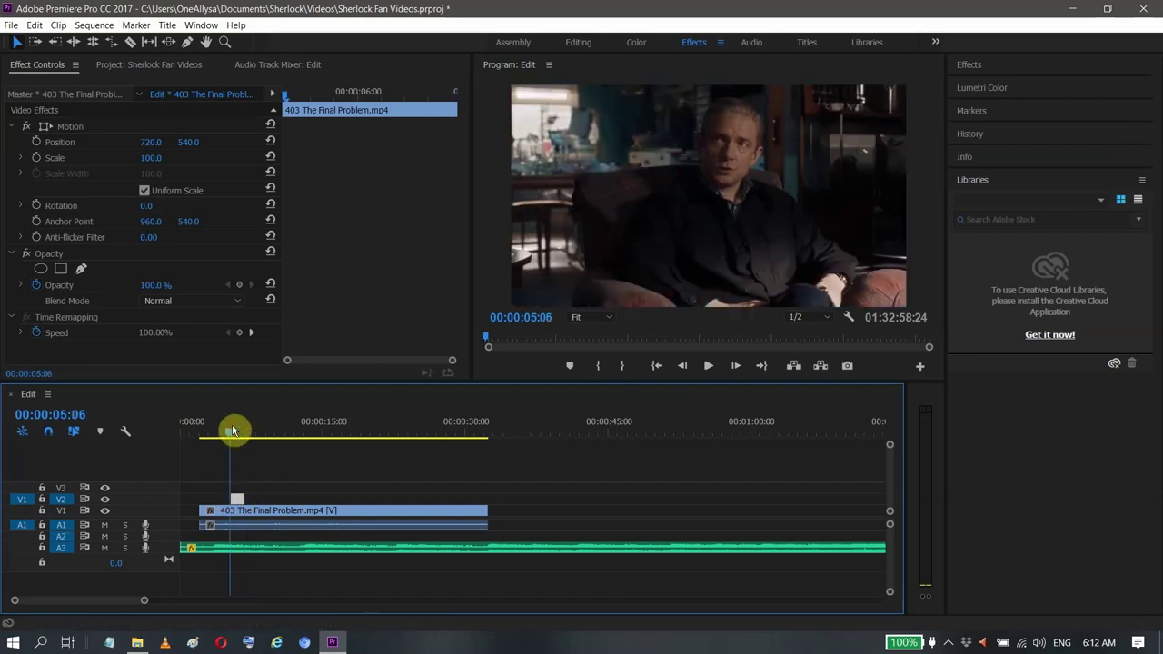
pyautogui.press('space')
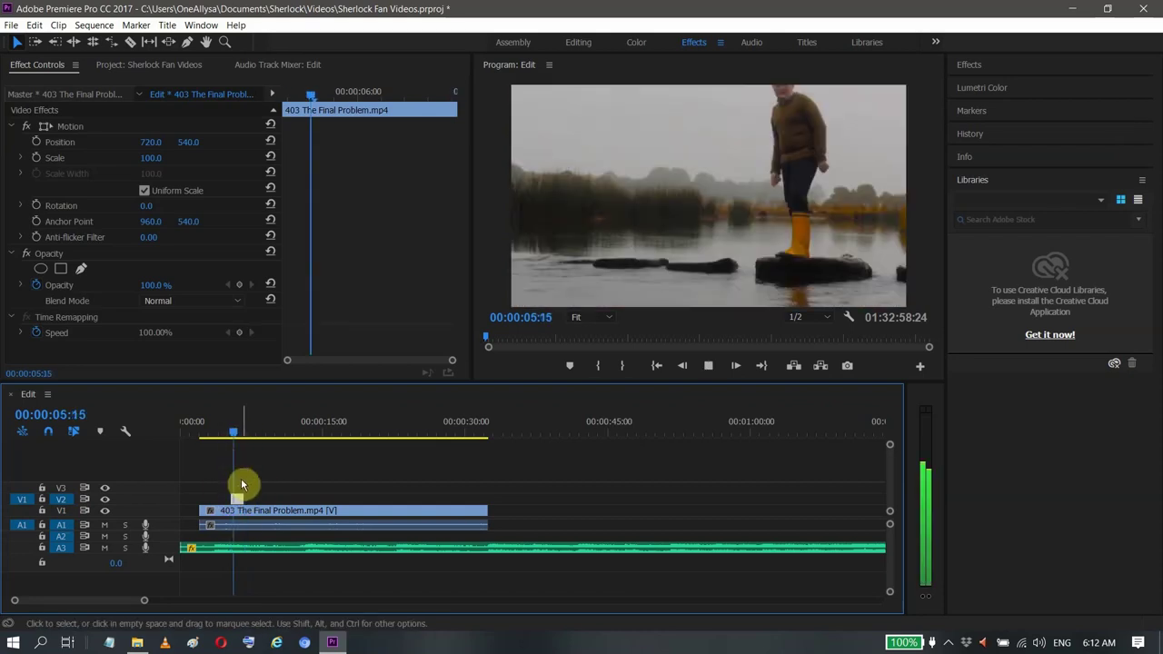
pyautogui.press('space')
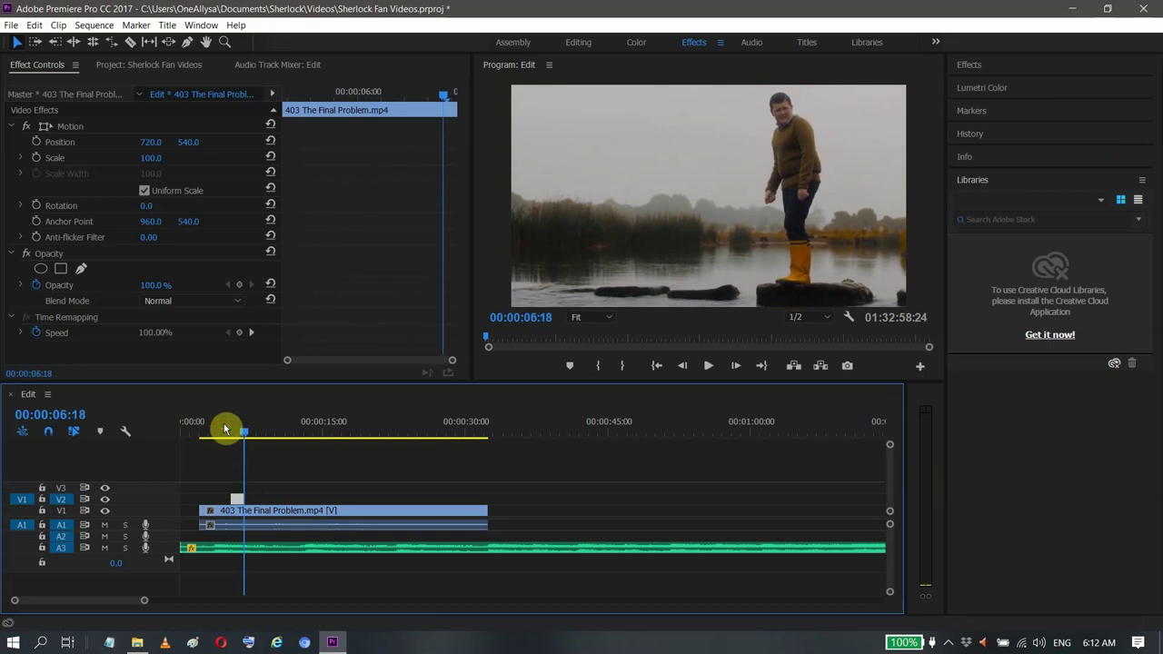
pyautogui.click(226, 429)
pyautogui.press('space')
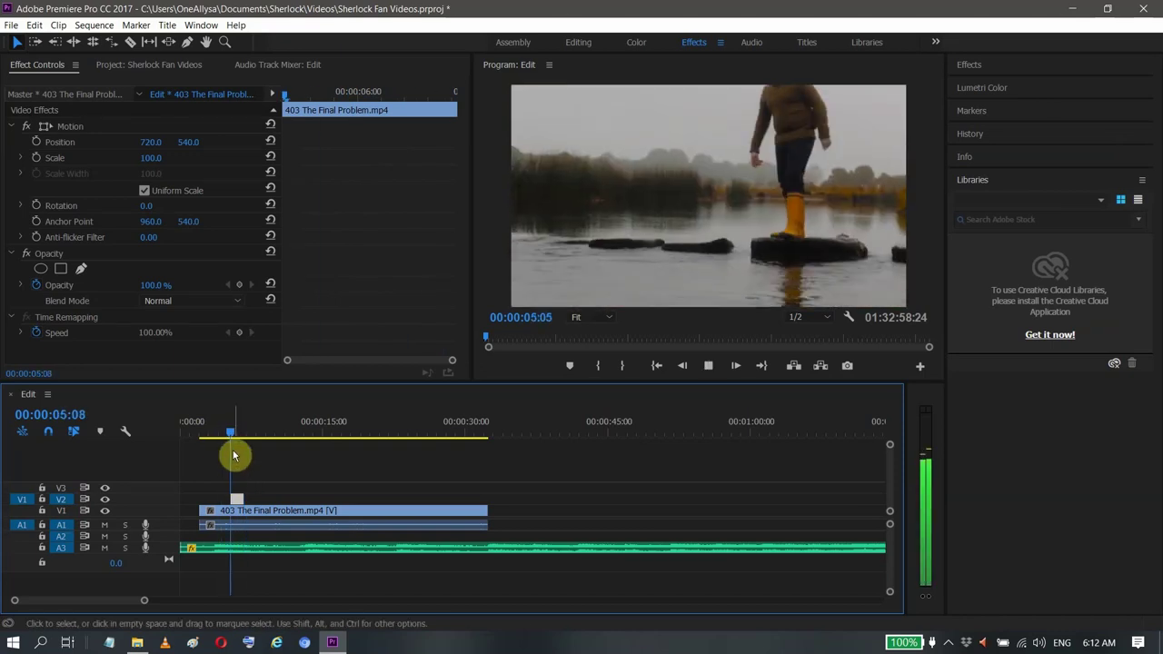
pyautogui.press('space')
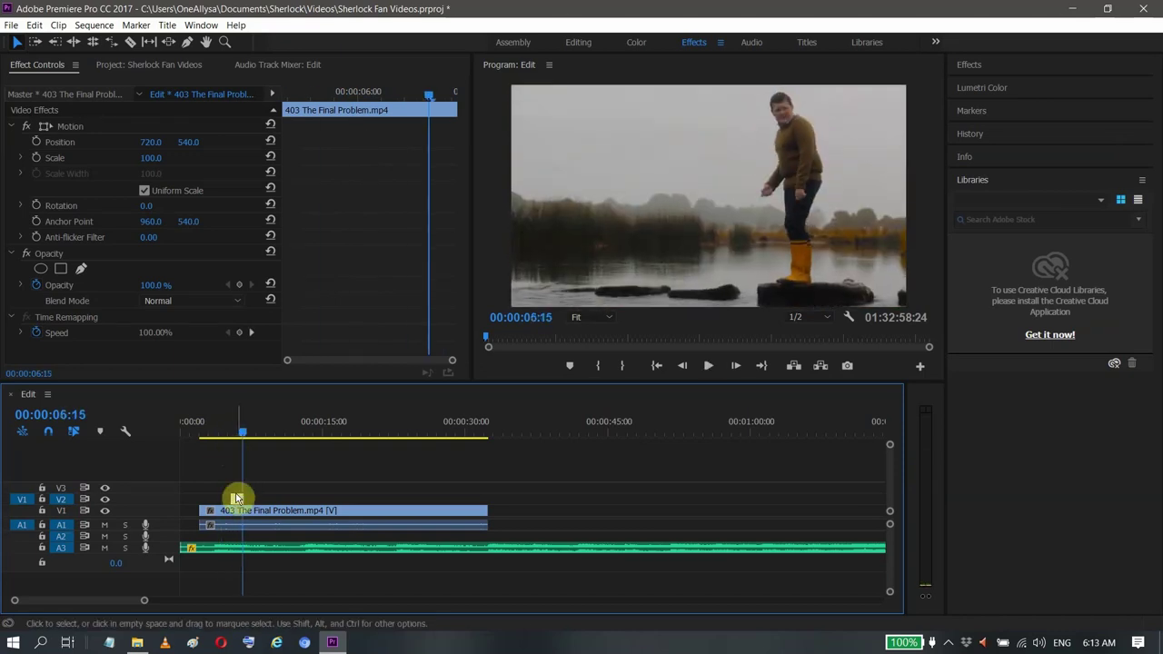
# - Reposition the lake clip on V2 near five seconds, lengthen it by six frames, and play it back
pyautogui.moveTo(236, 501); pyautogui.dragTo(234, 500)
pyautogui.click(233, 437)
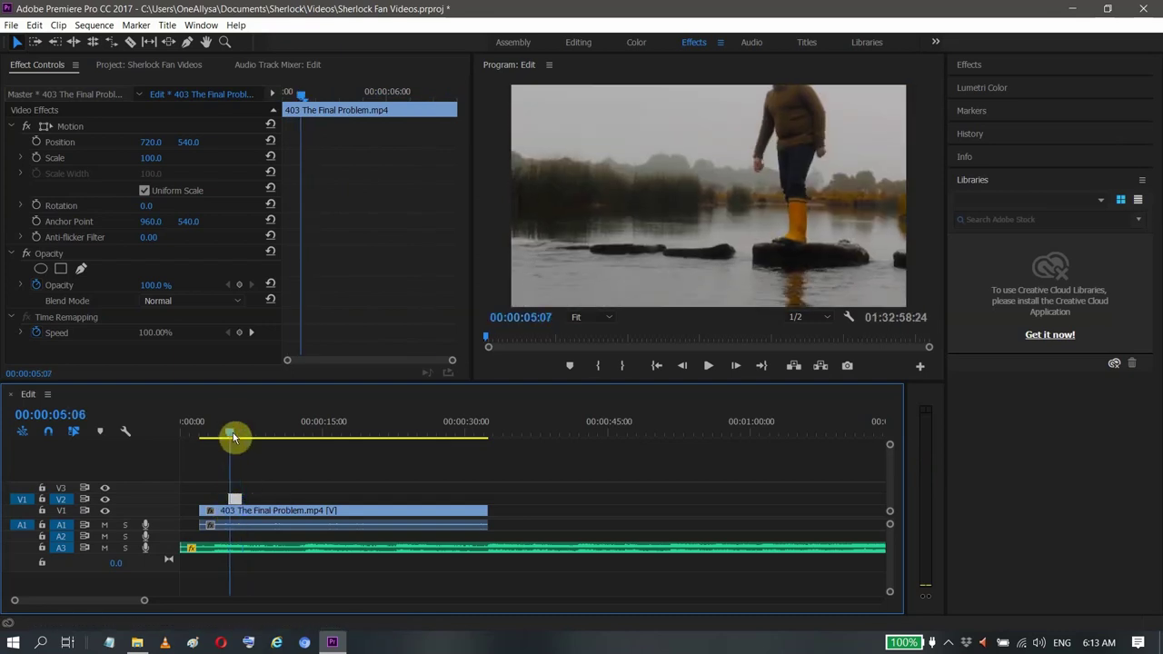
pyautogui.moveTo(233, 437); pyautogui.dragTo(238, 444)
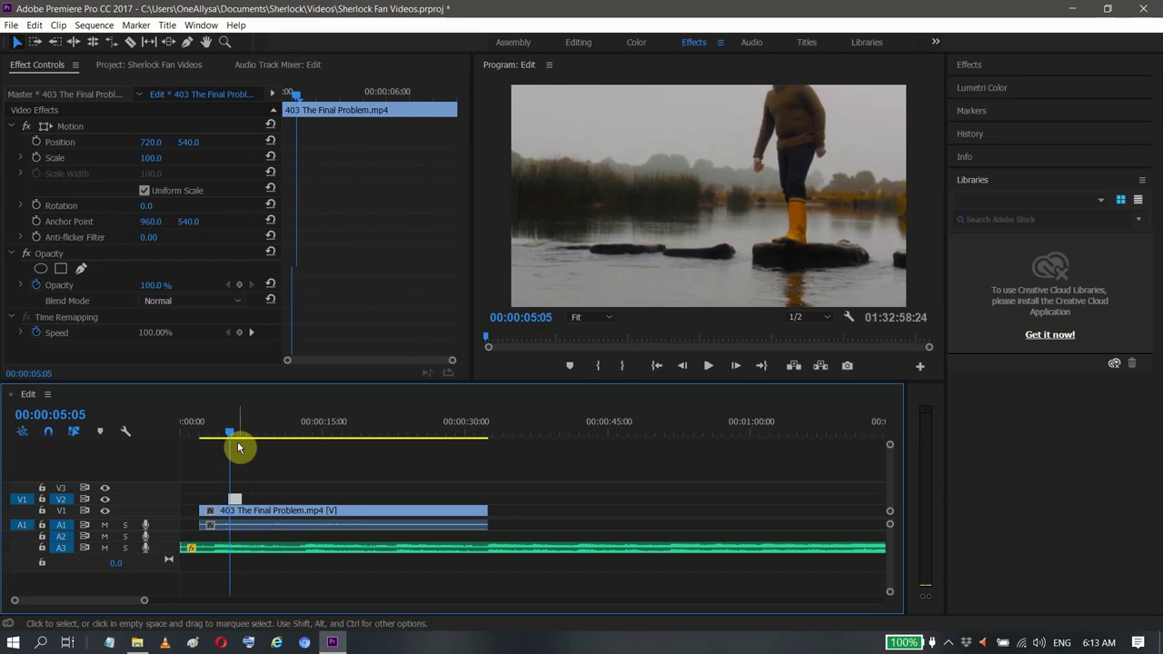
pyautogui.moveTo(228, 496); pyautogui.dragTo(238, 498)
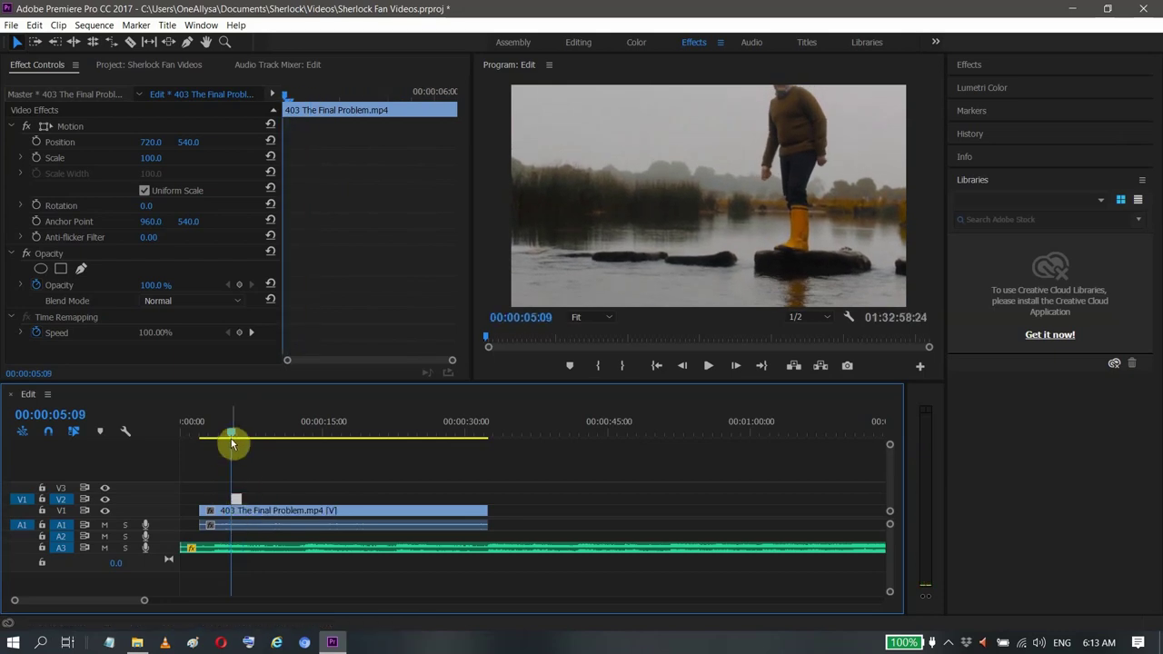
pyautogui.moveTo(232, 437); pyautogui.dragTo(224, 436)
pyautogui.click(708, 366)
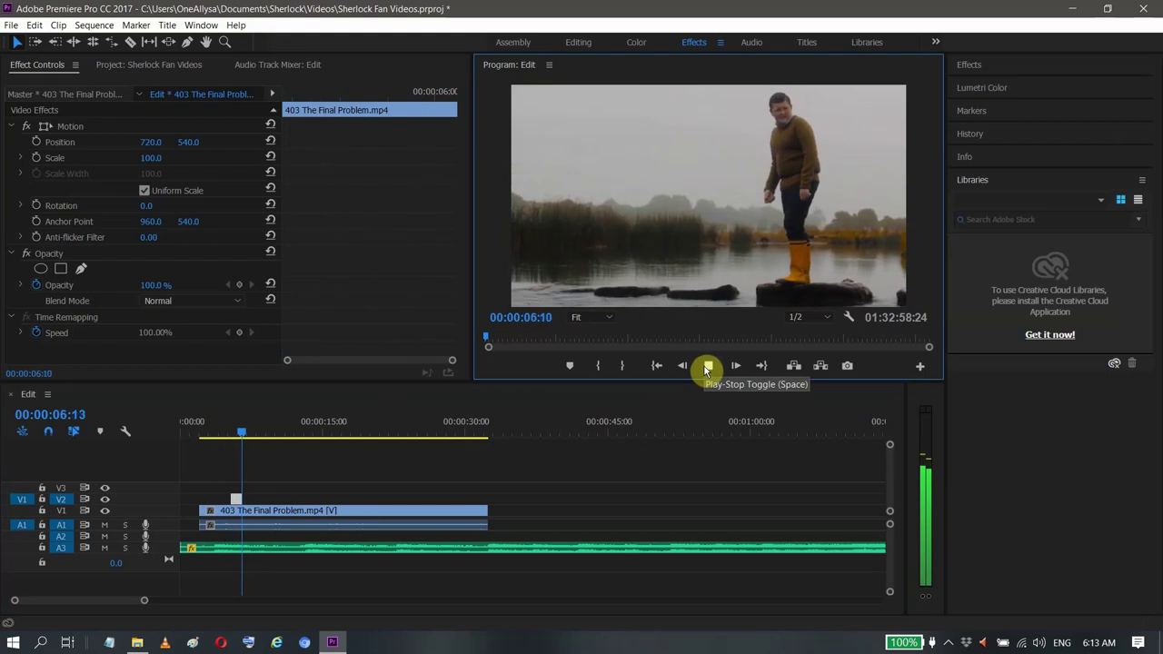
pyautogui.click(708, 366)
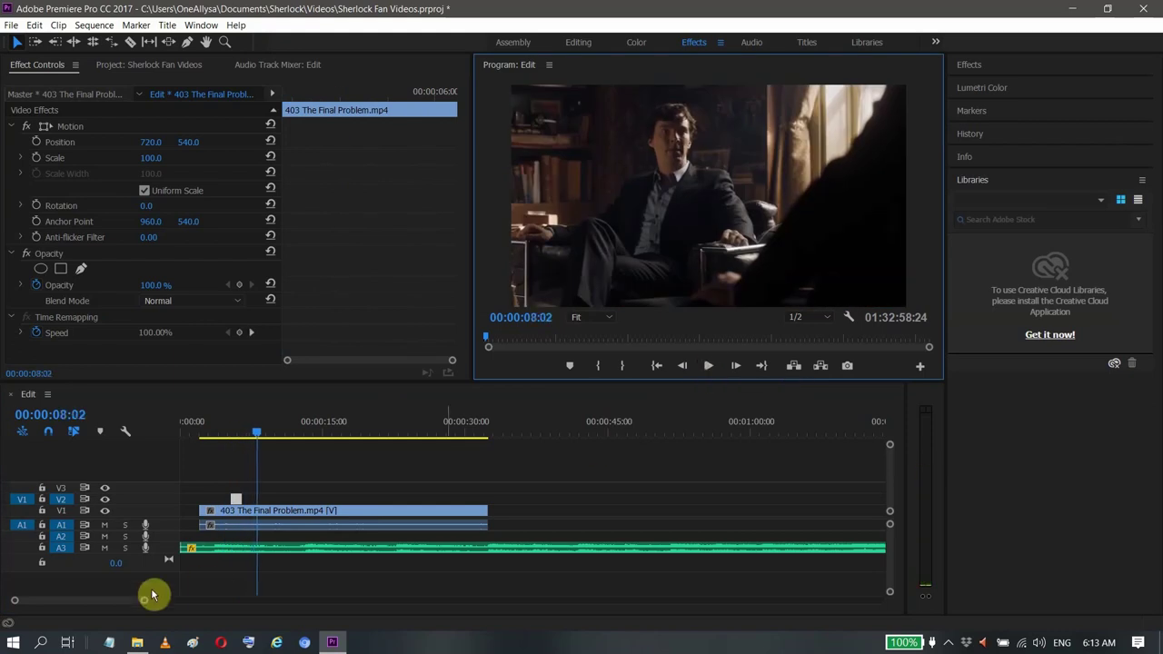
# - Scrub the footage between 01:16 and 01:20 to locate the girl-with-toy shot near 01:19:30
pyautogui.moveTo(262, 595); pyautogui.dragTo(867, 574)
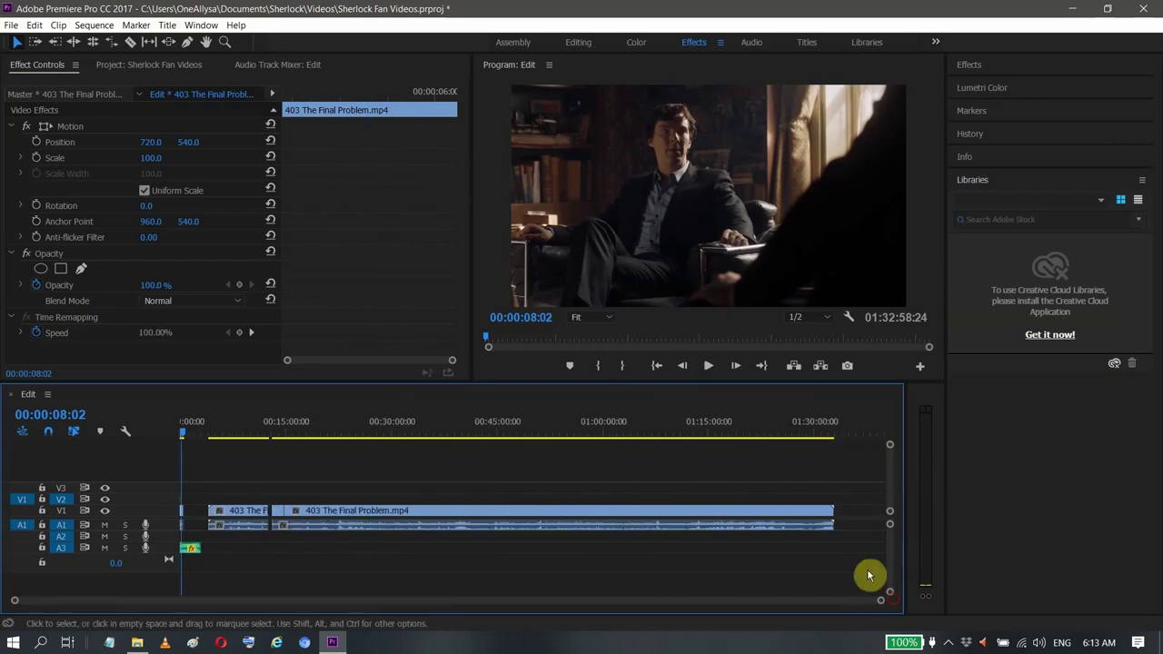
pyautogui.click(731, 439)
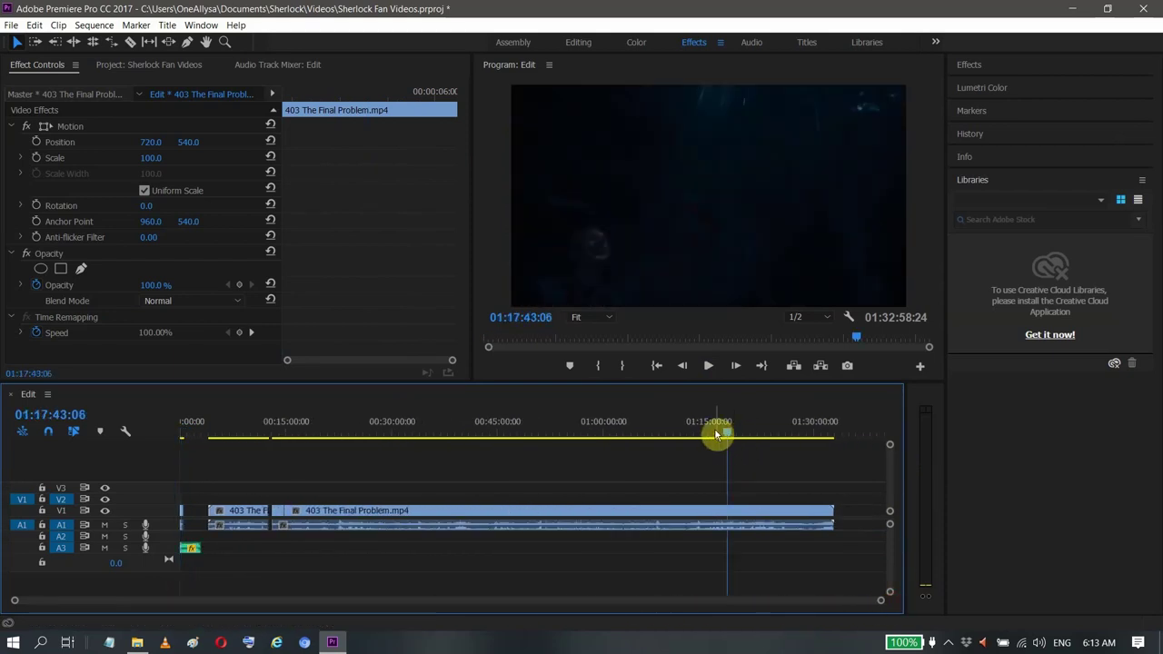
pyautogui.click(738, 429)
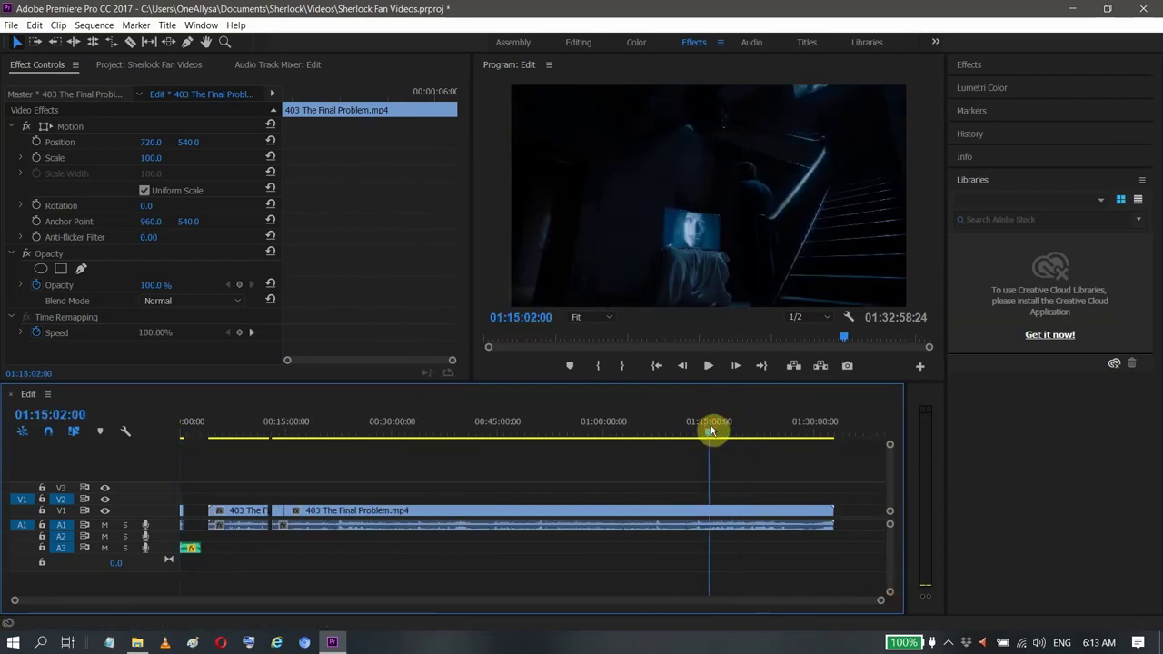
pyautogui.click(738, 432)
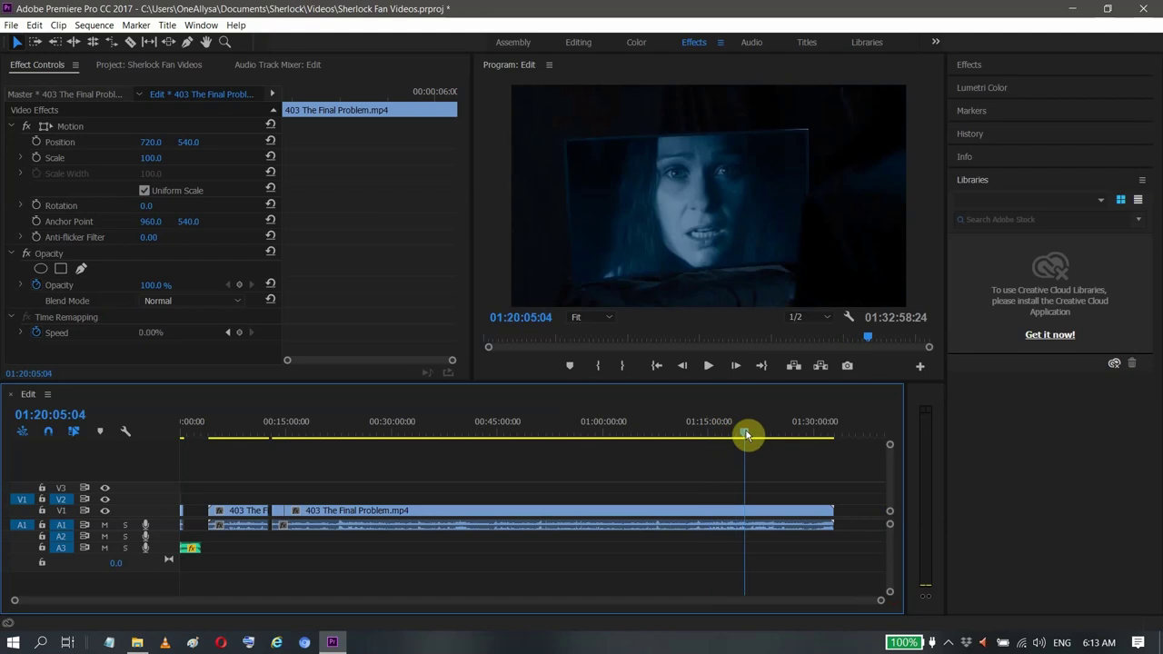
pyautogui.click(754, 436)
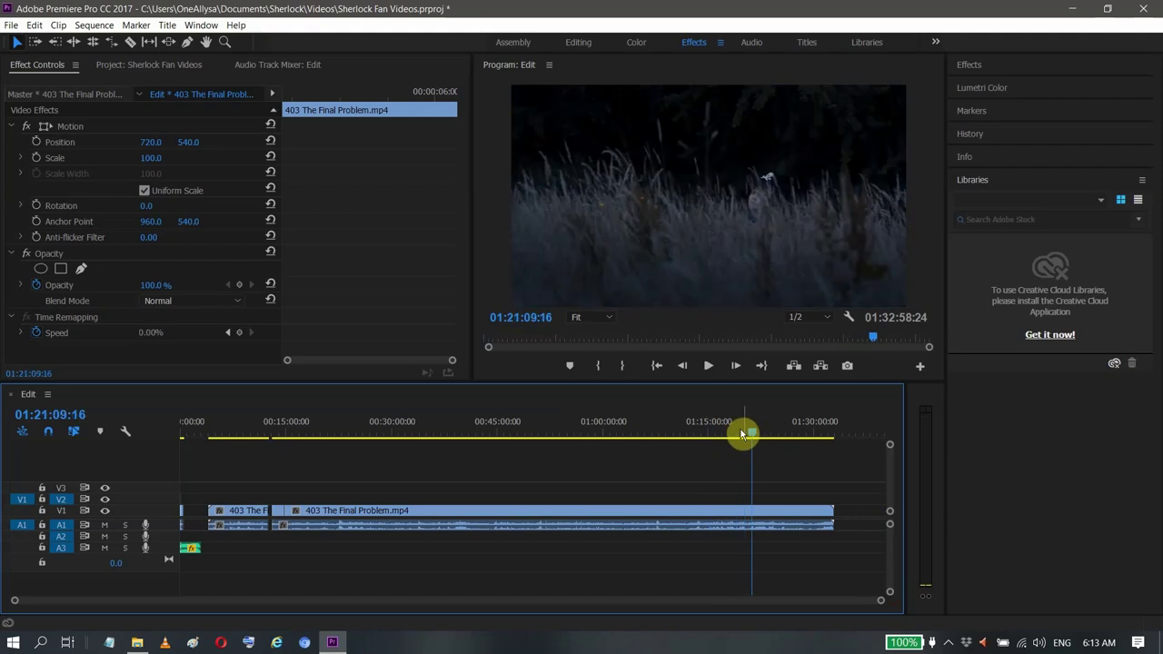
pyautogui.click(709, 366)
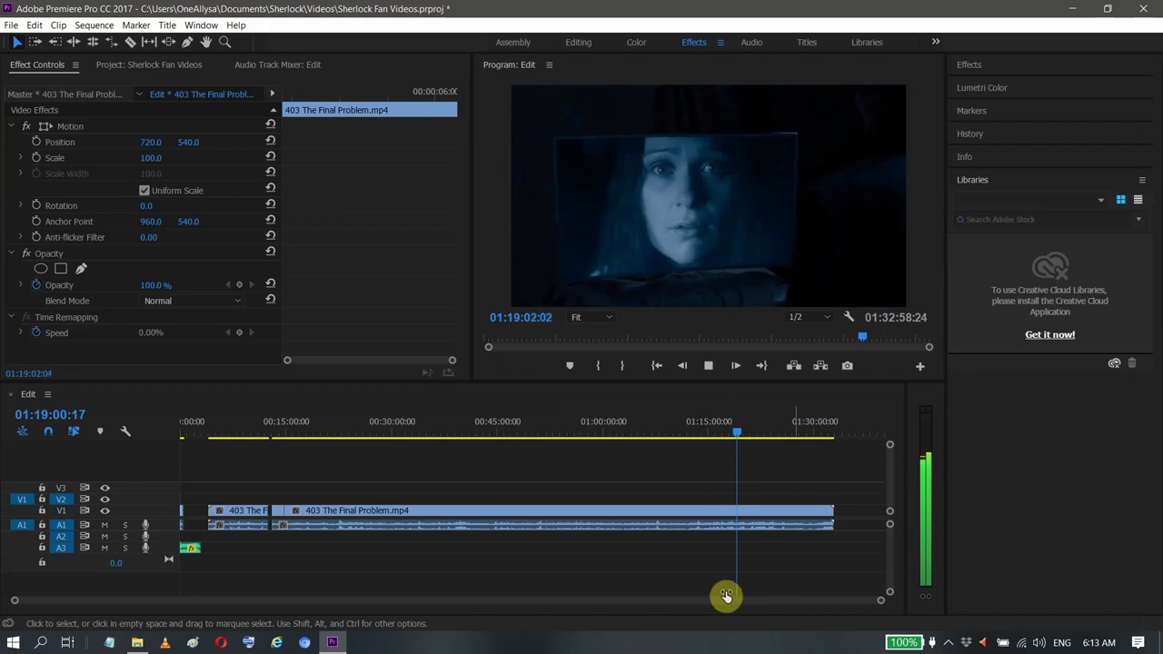
pyautogui.scroll(3, 678, 597)
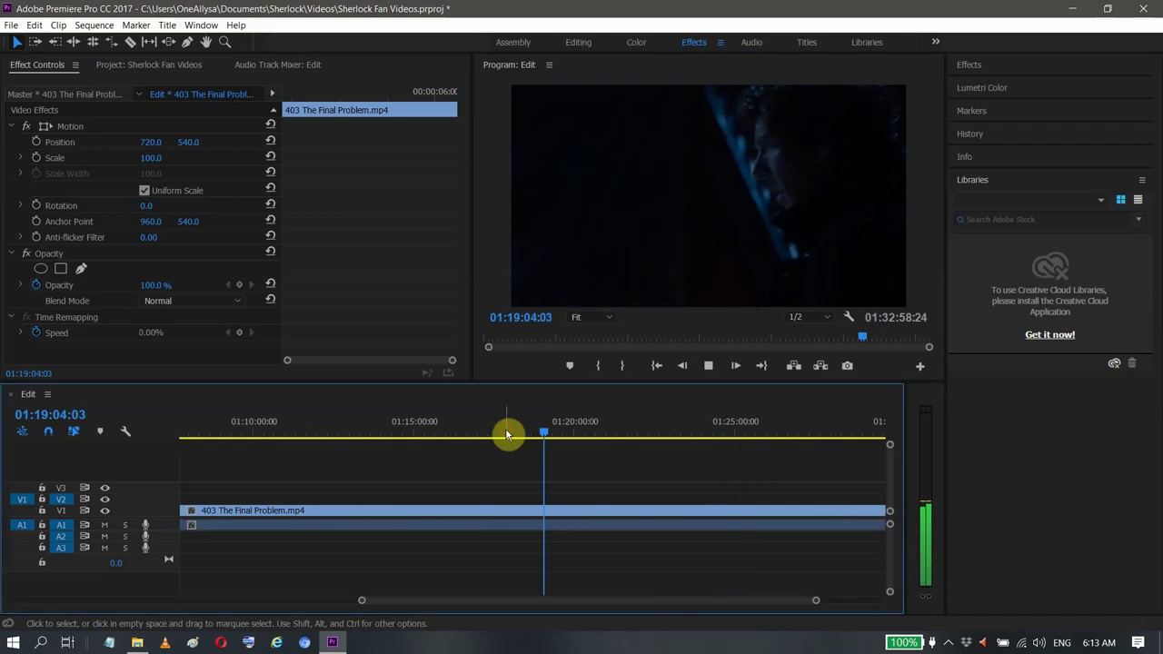
pyautogui.click(506, 435)
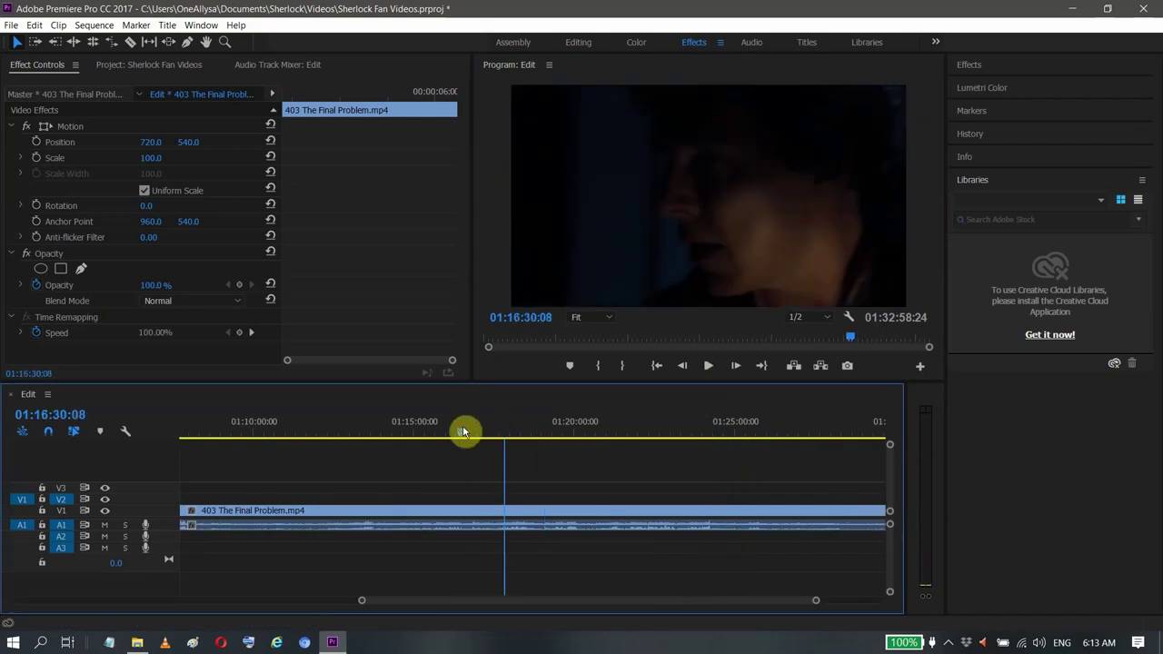
pyautogui.click(463, 433)
pyautogui.moveTo(470, 437); pyautogui.dragTo(560, 454)
# - Razor the footage at 01:19:30:06 and 01:19:36:24, then select the 6:18 girl shot piece
pyautogui.press('c')
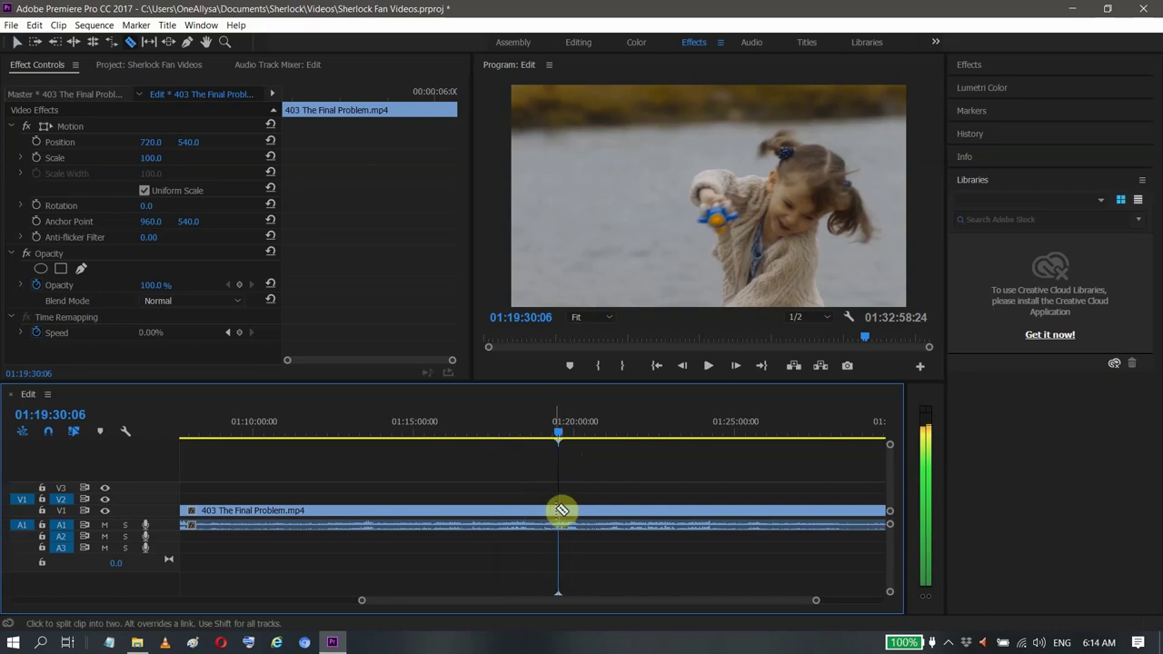
pyautogui.click(563, 511)
pyautogui.press('space')
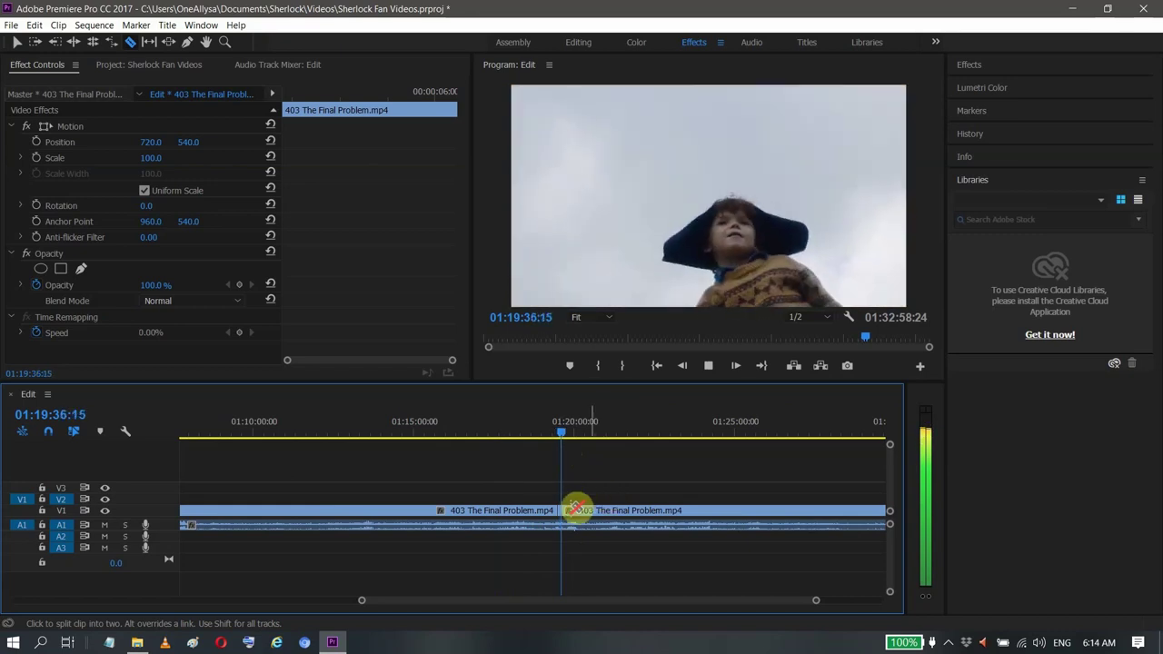
pyautogui.press('space')
pyautogui.press('v')
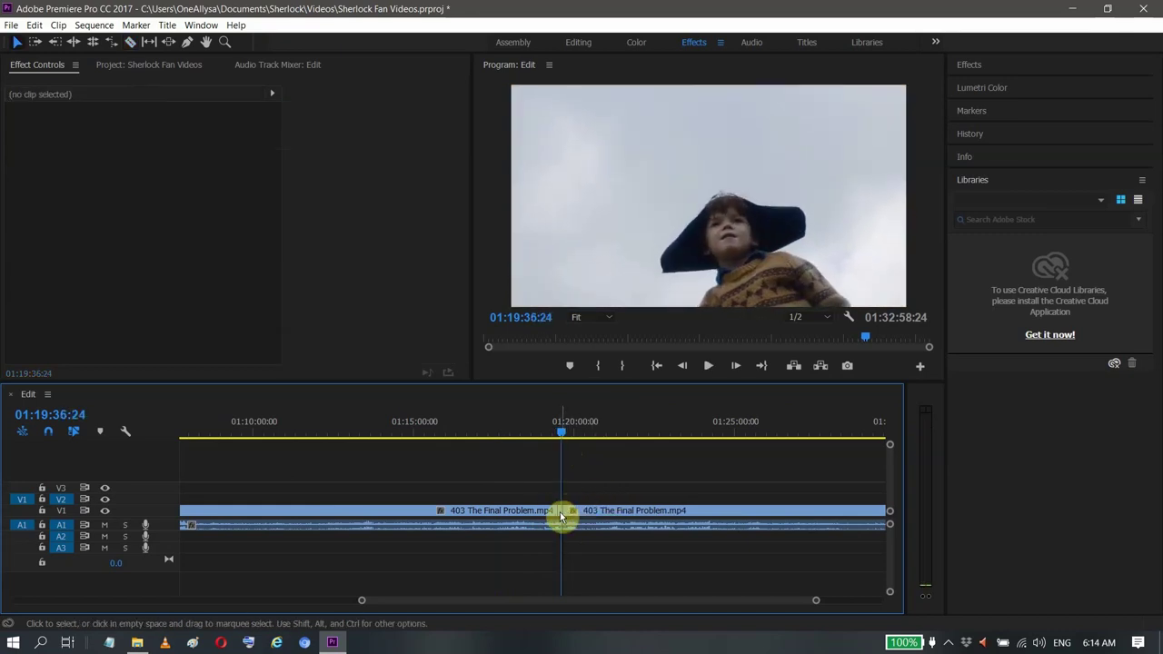
pyautogui.click(559, 512)
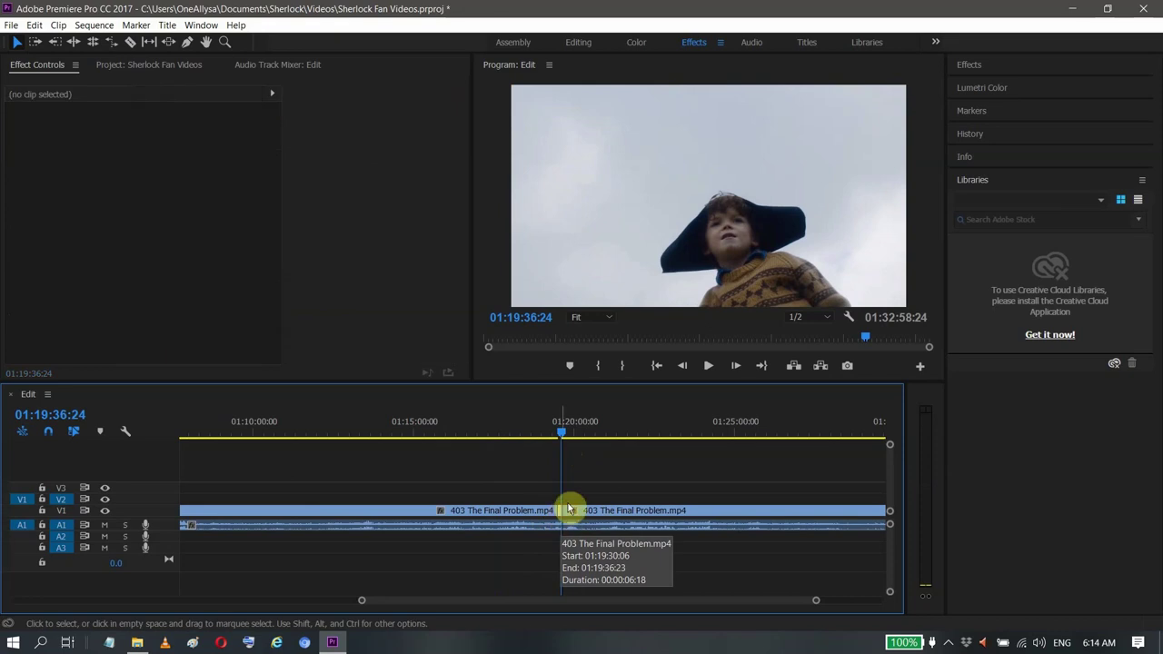
# - Paste the girl shot onto V2 at 00:00:10:01
pyautogui.moveTo(436, 602); pyautogui.dragTo(118, 608)
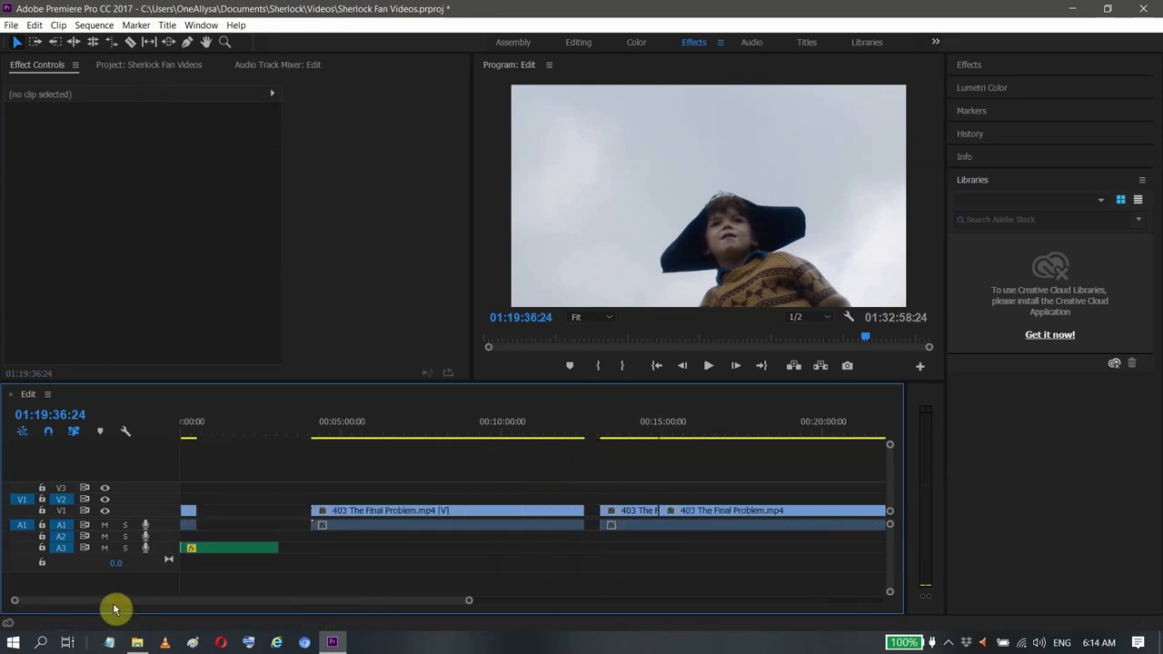
pyautogui.click(185, 433)
pyautogui.moveTo(471, 602); pyautogui.dragTo(293, 594)
pyautogui.click(424, 433)
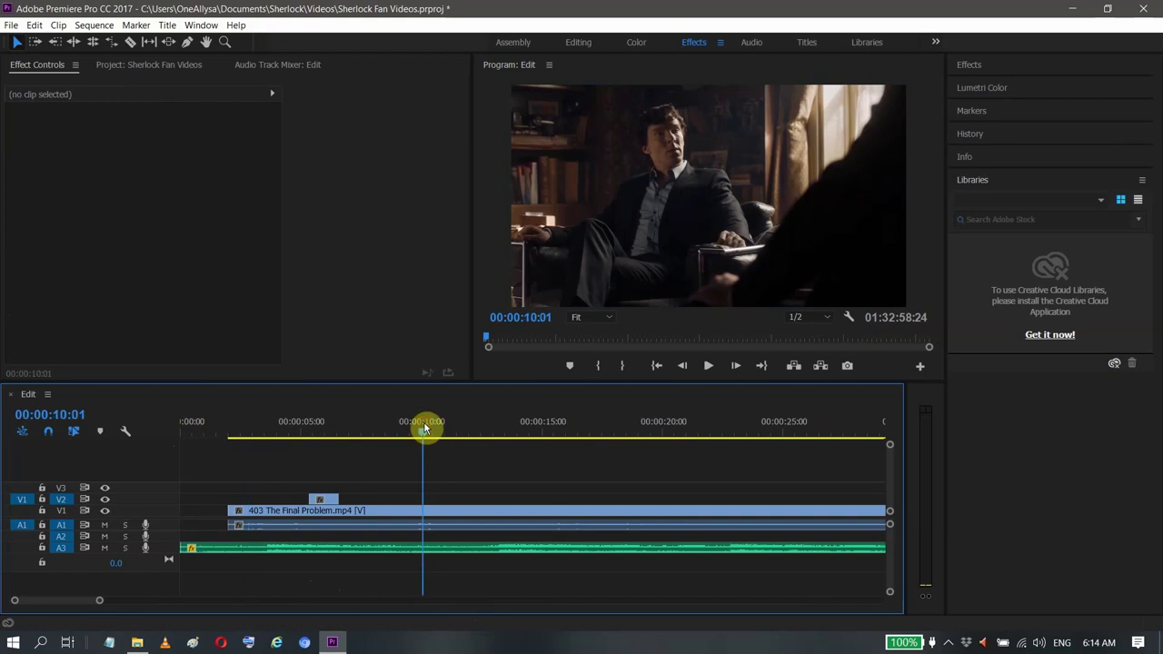
pyautogui.hotkey('ctrl', 'v')
# - Split off the shot's sword-waving tail at 00:00:15:13 and move it beside the short V2 clip
pyautogui.click(459, 435)
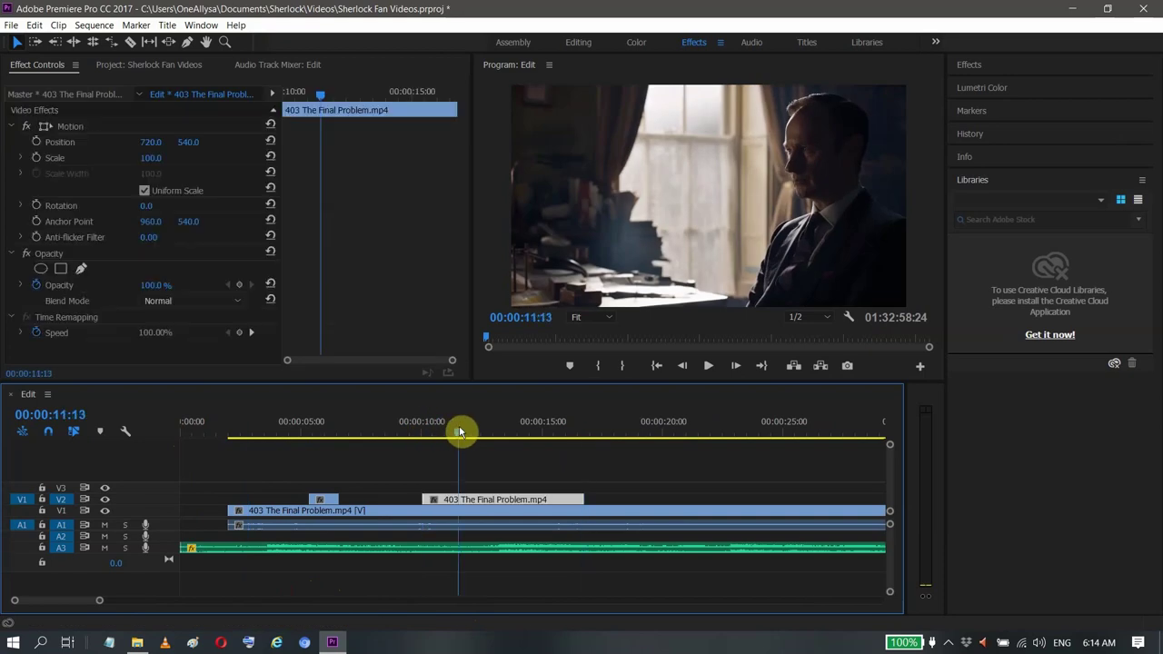
pyautogui.moveTo(480, 439); pyautogui.dragTo(532, 443)
pyautogui.press('space')
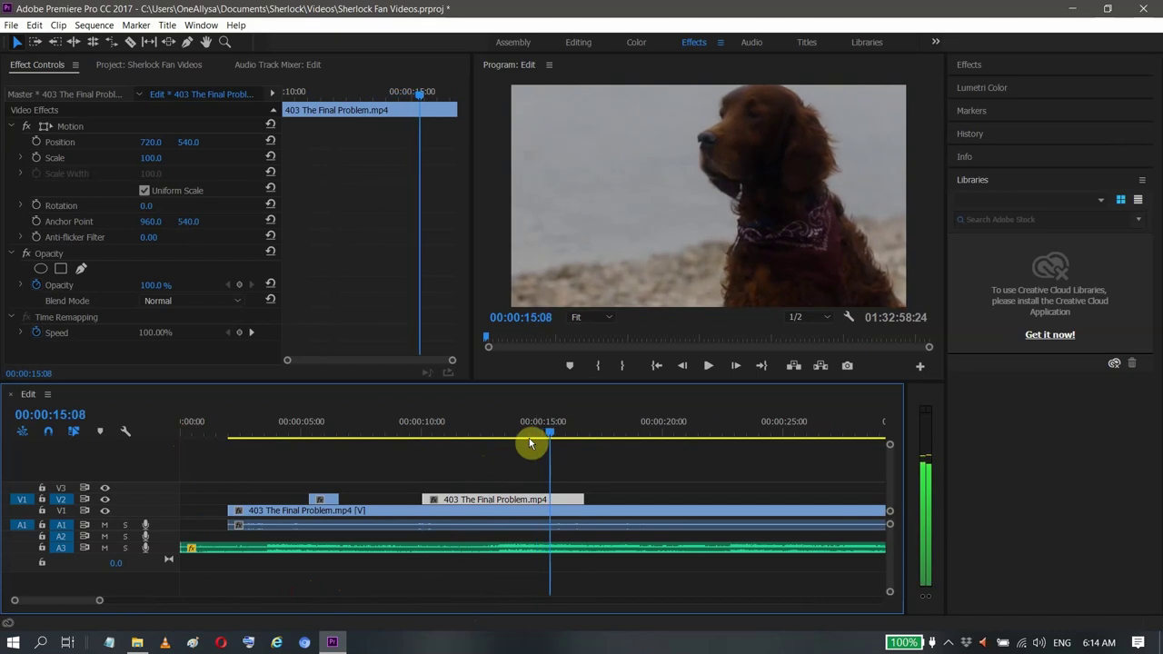
pyautogui.press('Left')
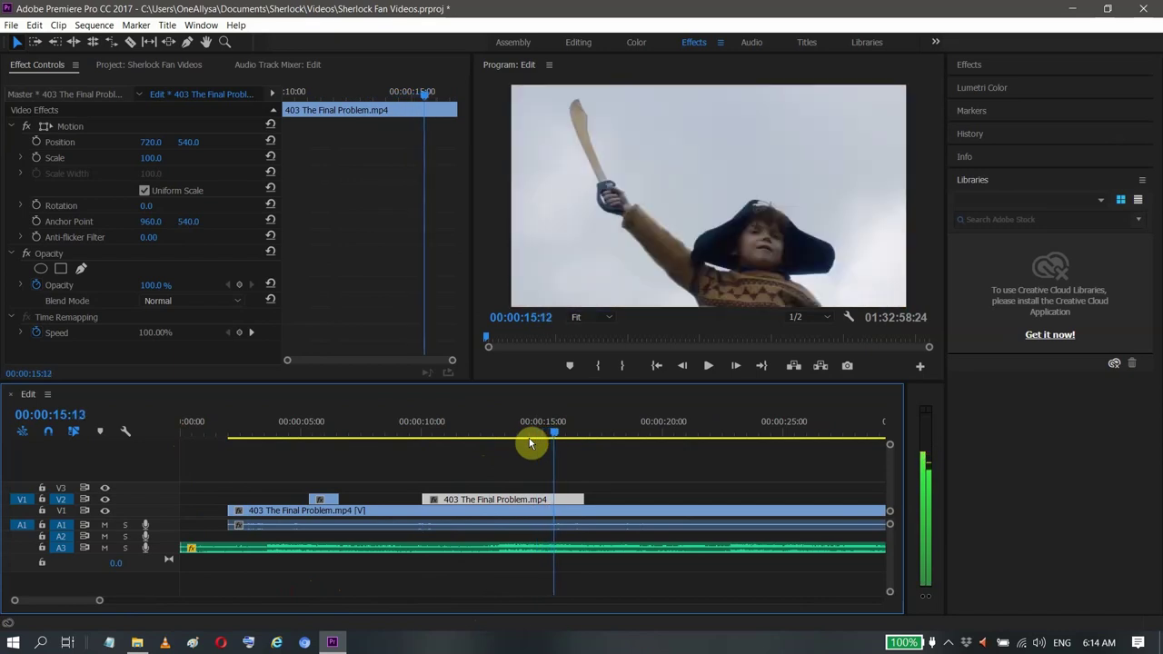
pyautogui.press('c')
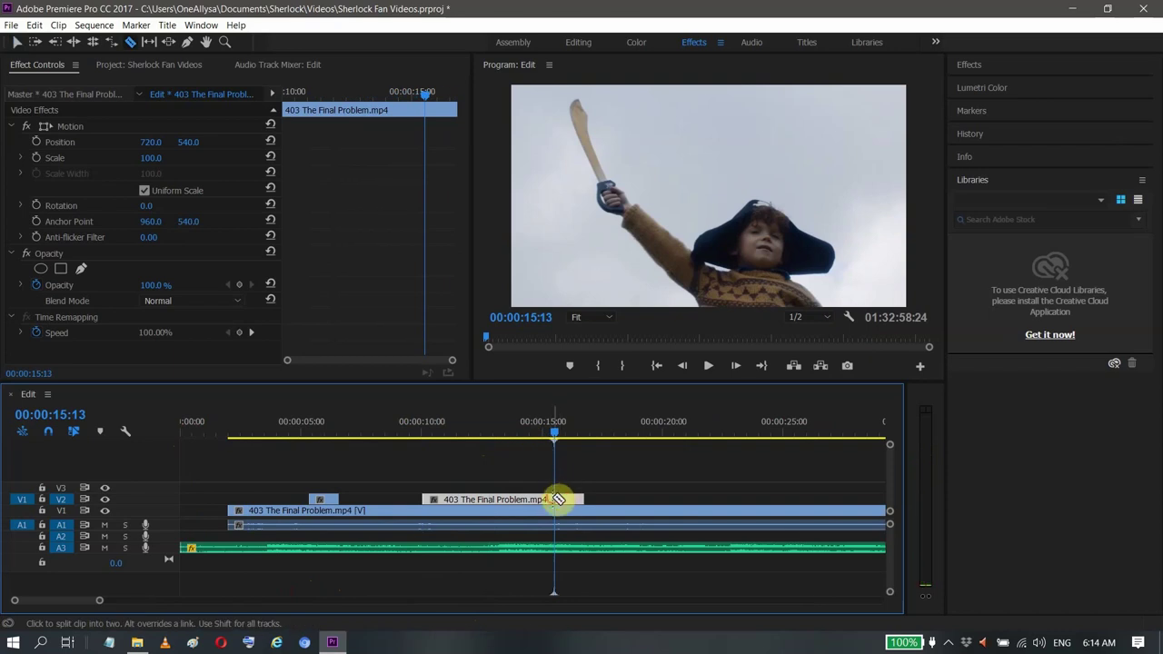
pyautogui.press('v')
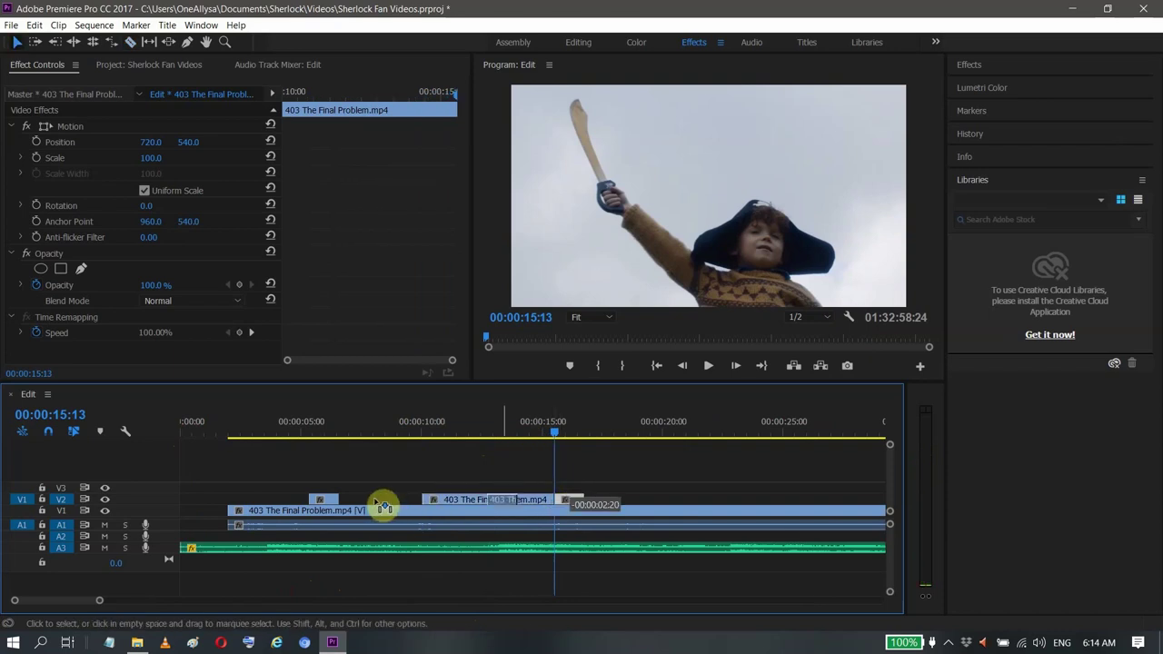
pyautogui.moveTo(384, 507); pyautogui.dragTo(362, 505)
pyautogui.click(332, 436)
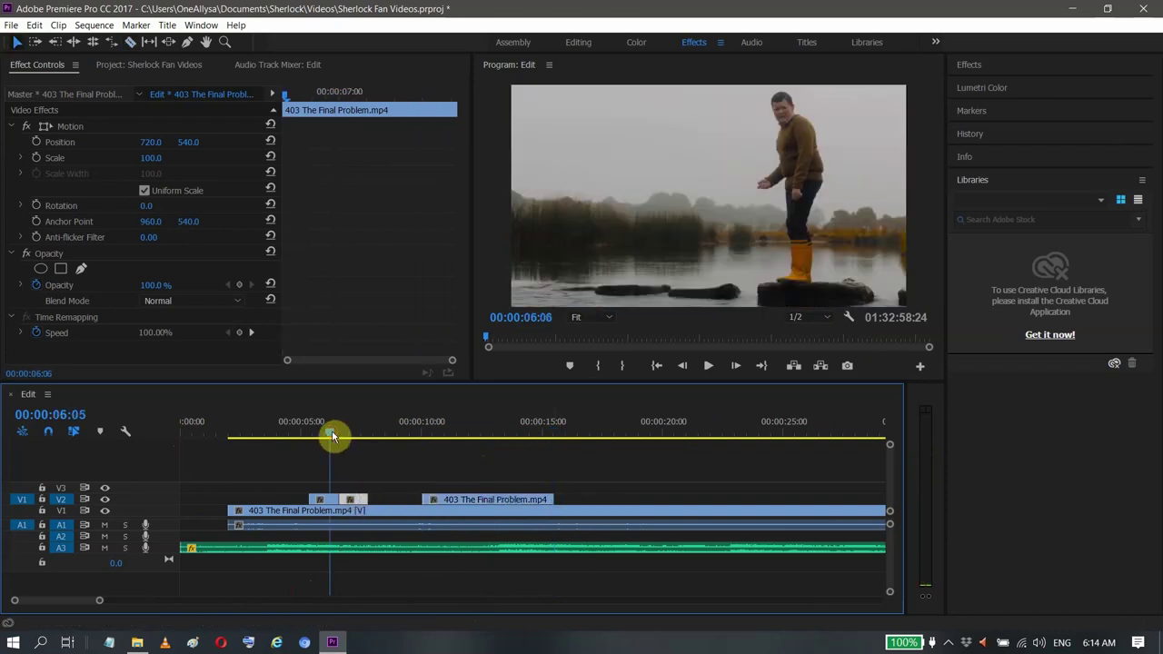
pyautogui.press('space')
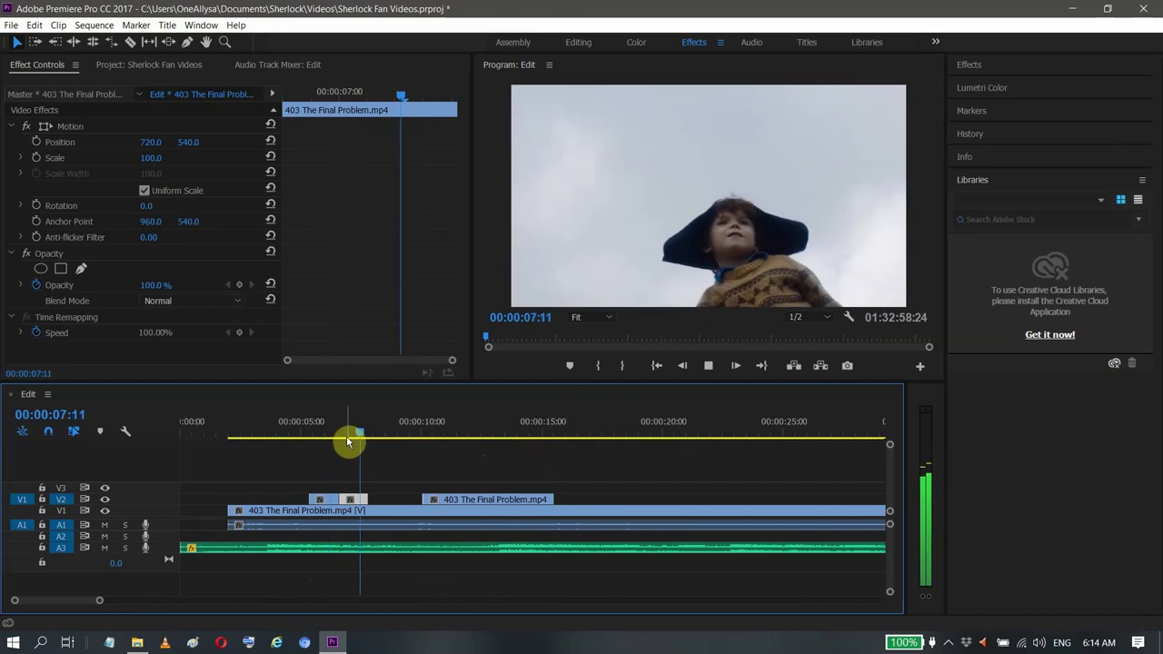
pyautogui.press('space')
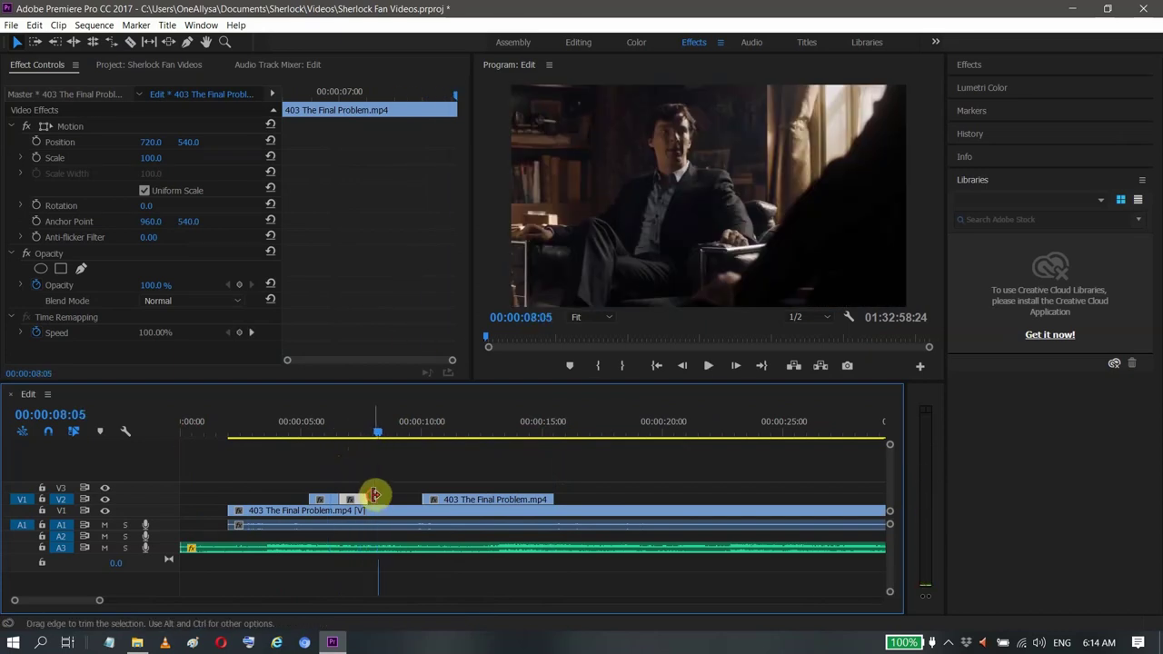
pyautogui.moveTo(378, 496); pyautogui.dragTo(378, 498)
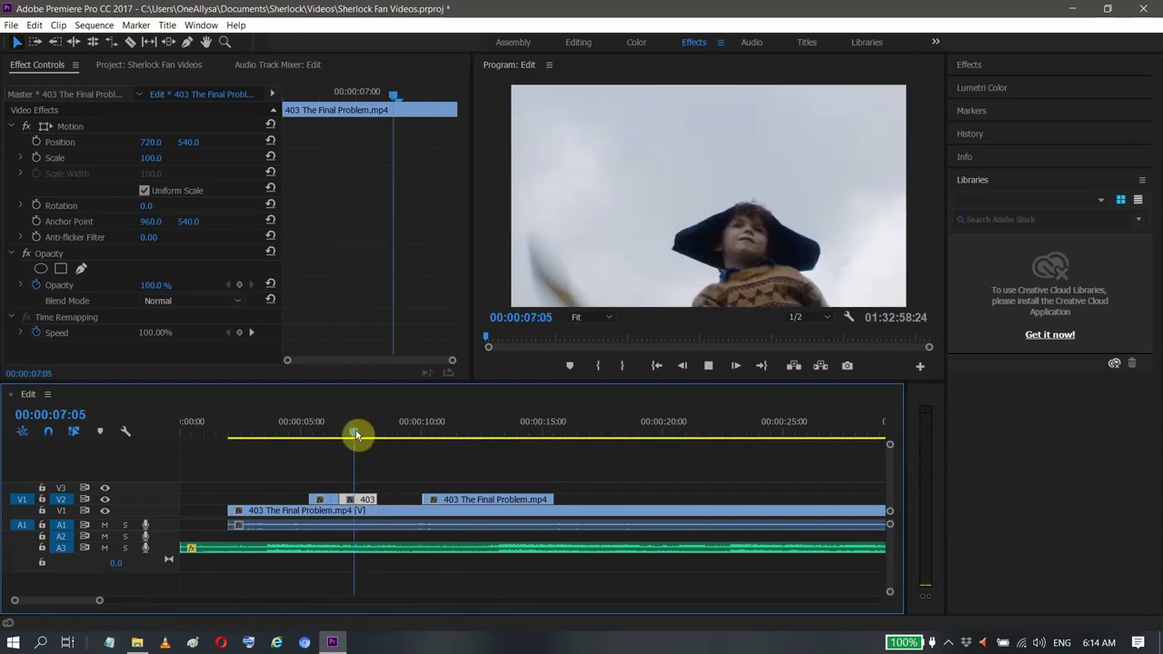
pyautogui.press('space')
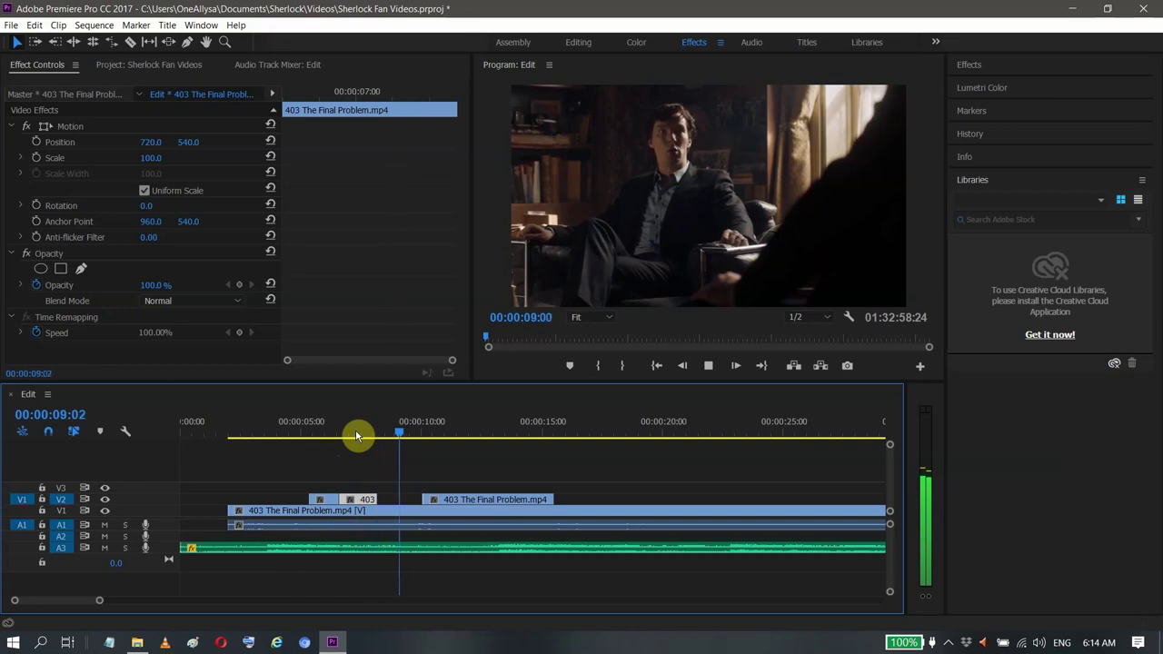
pyautogui.moveTo(376, 497); pyautogui.dragTo(367, 439)
pyautogui.press('space')
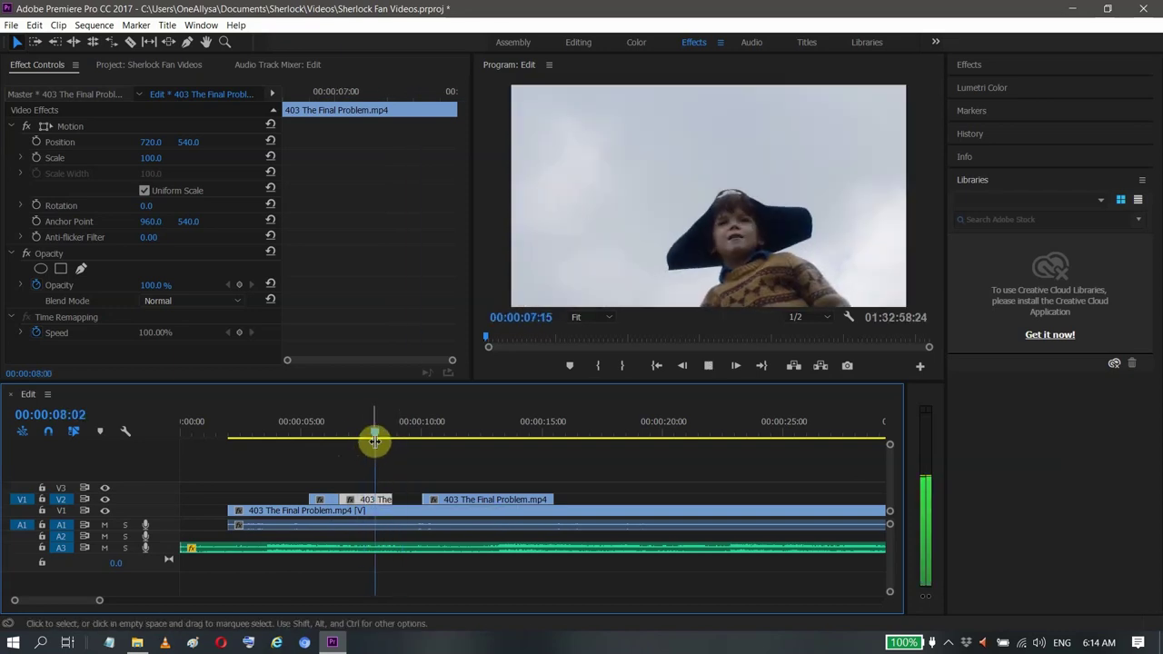
pyautogui.press('space')
pyautogui.press('Left')
pyautogui.press('Left')
pyautogui.press('Left')
pyautogui.press('Left')
pyautogui.press('Left')
pyautogui.press('Left')
pyautogui.press('Left')
pyautogui.press('Left')
pyautogui.press('Left')
pyautogui.press('Left')
pyautogui.press('Left')
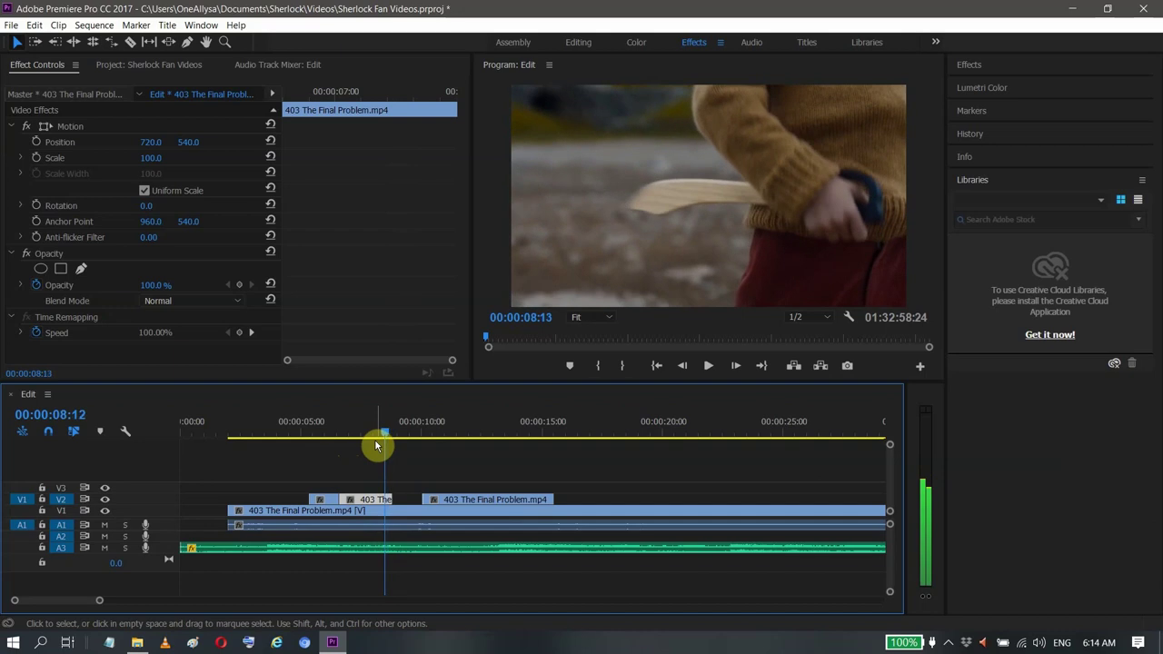
pyautogui.press('Left')
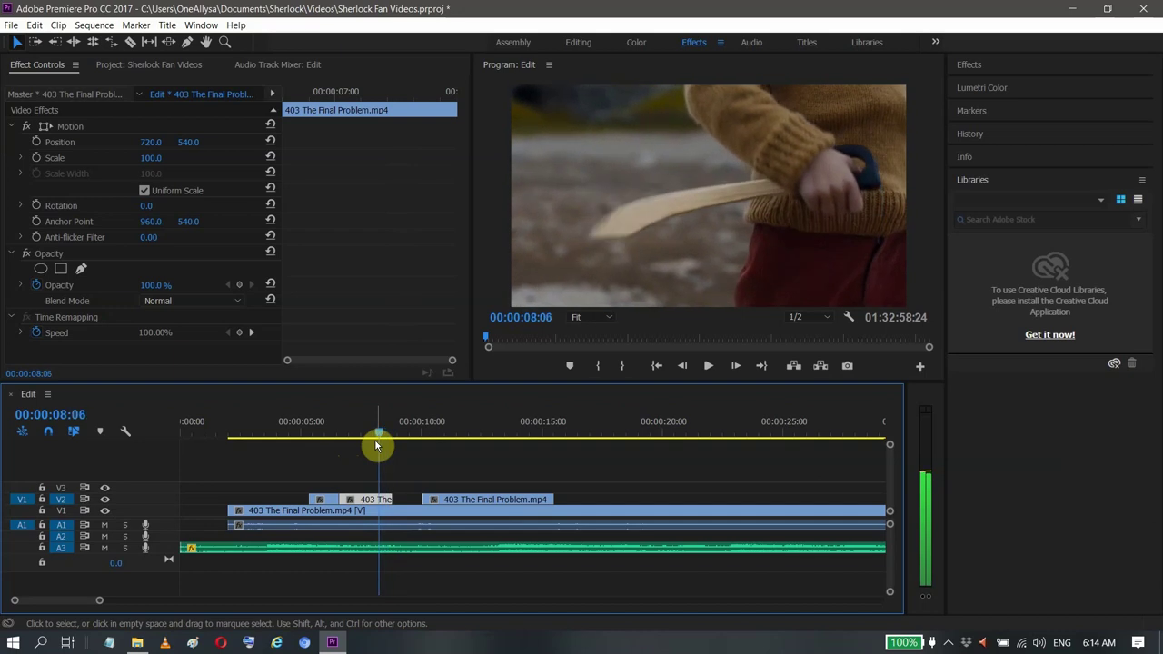
pyautogui.moveTo(374, 497); pyautogui.dragTo(668, 426)
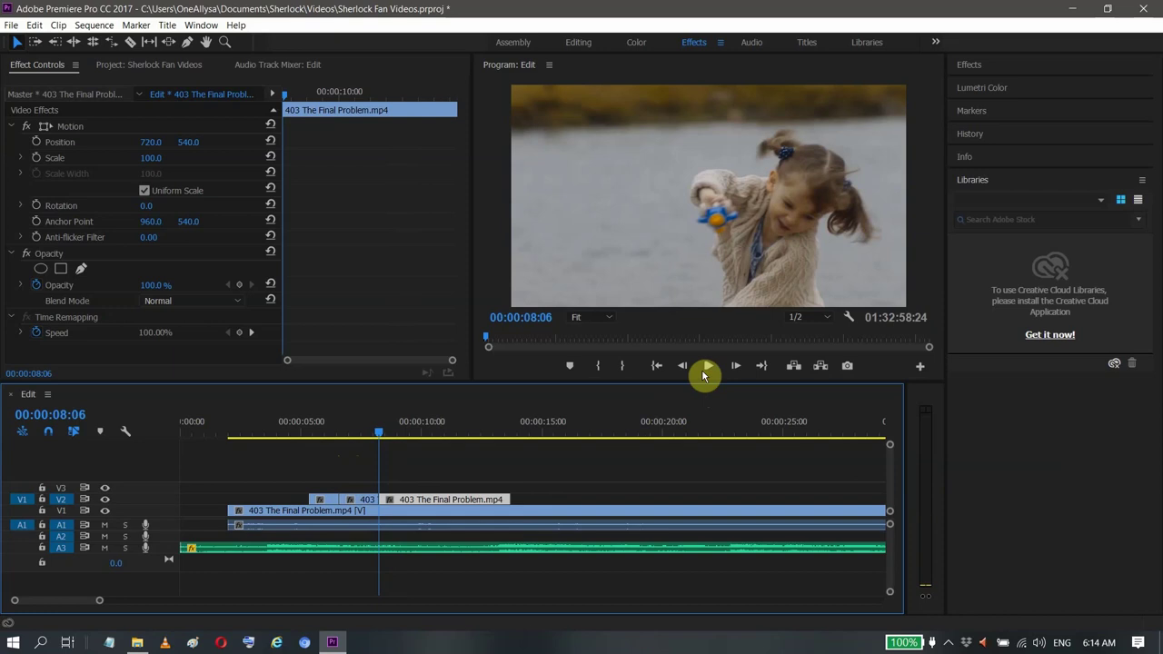
pyautogui.click(708, 366)
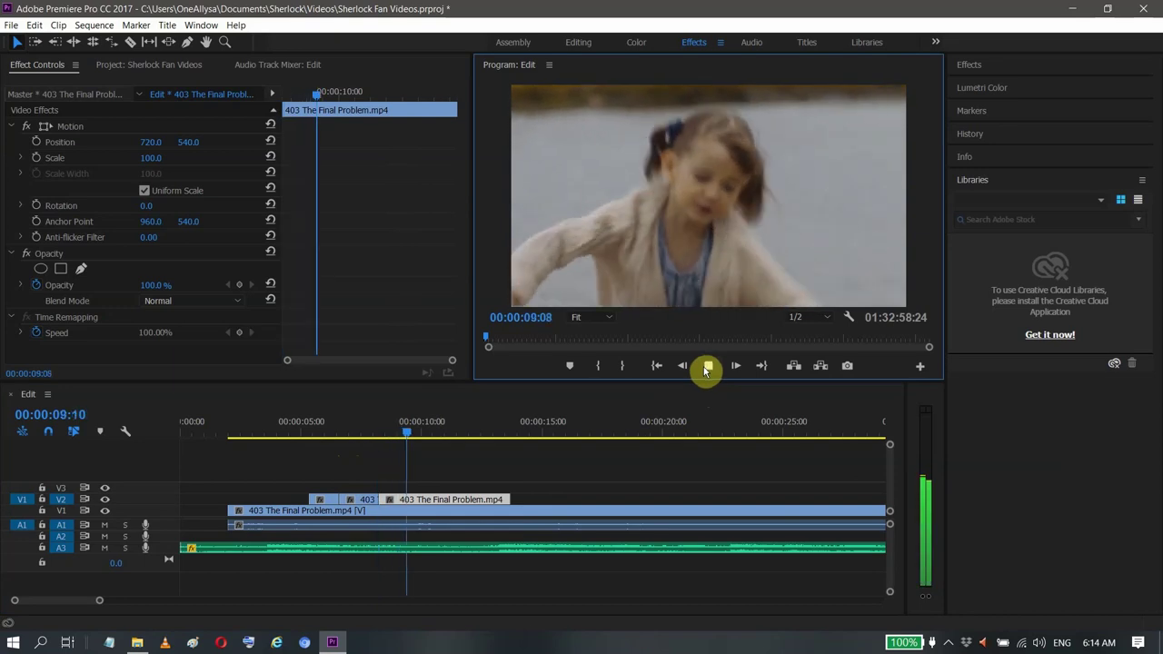
pyautogui.click(708, 365)
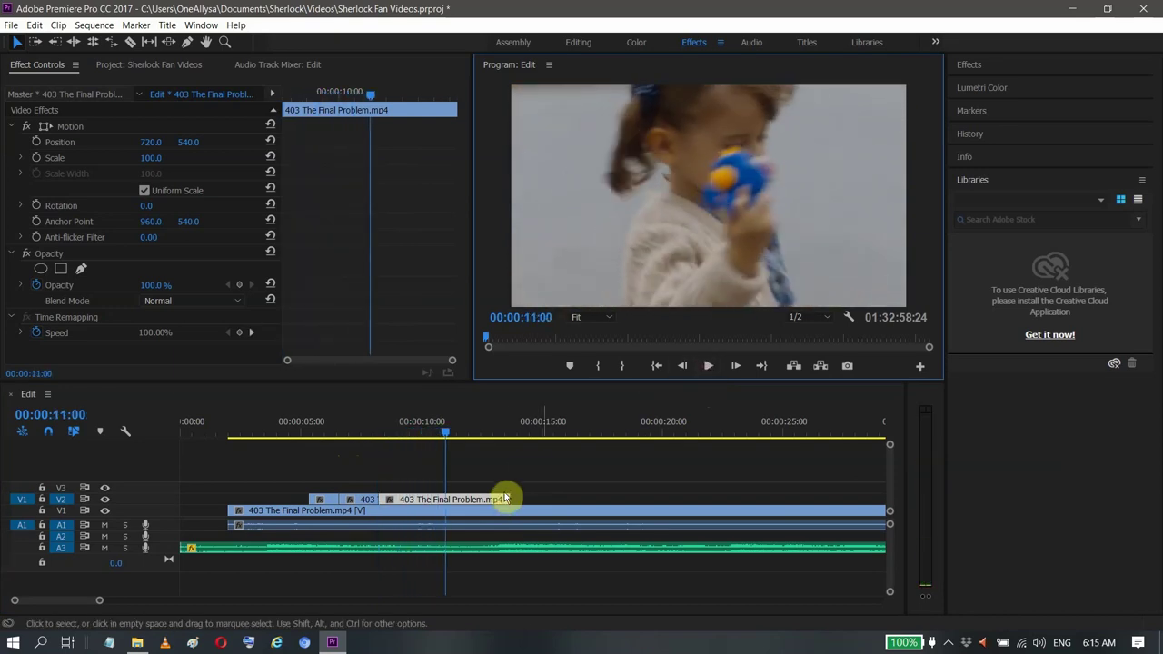
pyautogui.moveTo(506, 499); pyautogui.dragTo(420, 482)
pyautogui.click(419, 433)
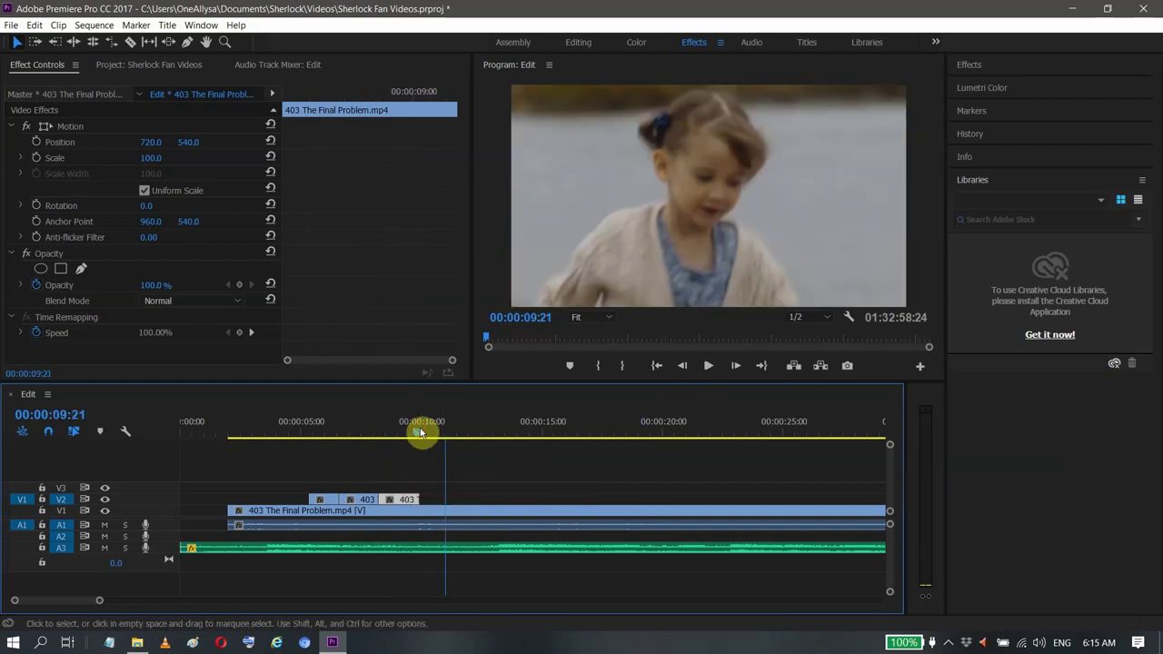
pyautogui.press('space')
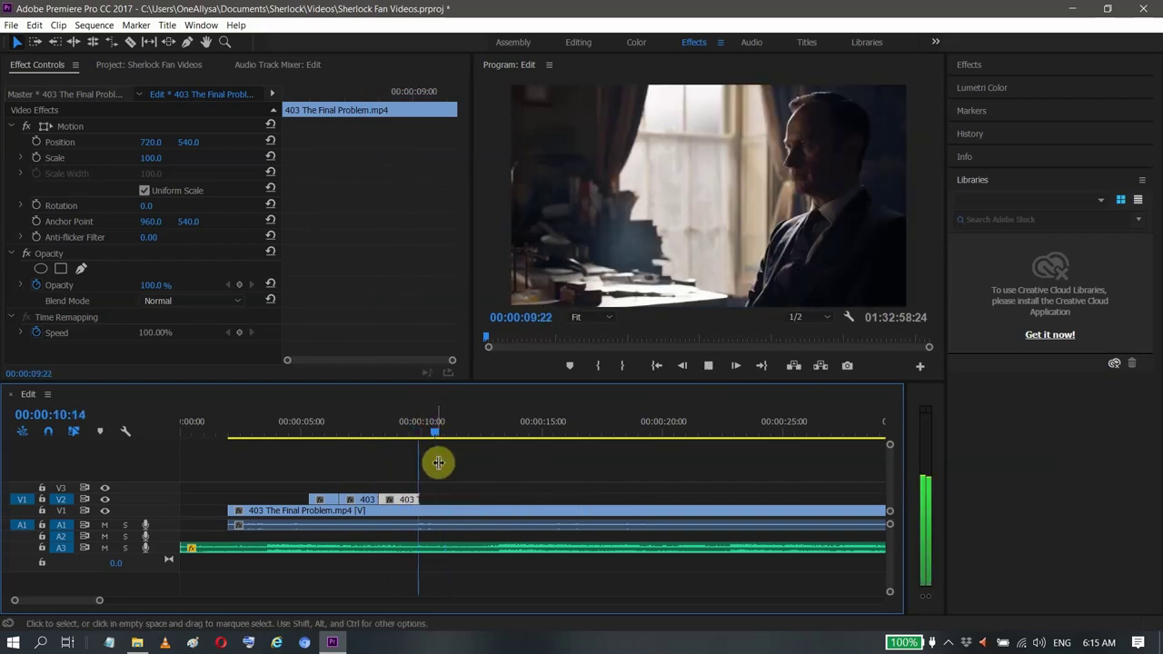
pyautogui.press('space')
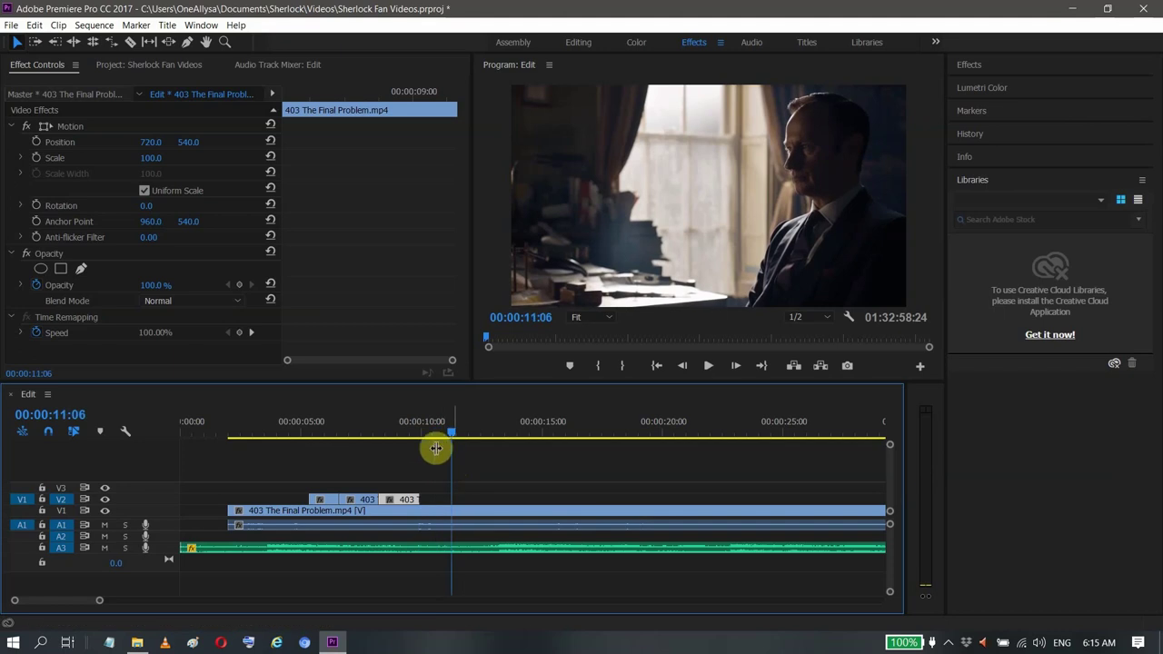
pyautogui.click(427, 434)
pyautogui.moveTo(423, 496); pyautogui.dragTo(425, 496)
pyautogui.click(416, 427)
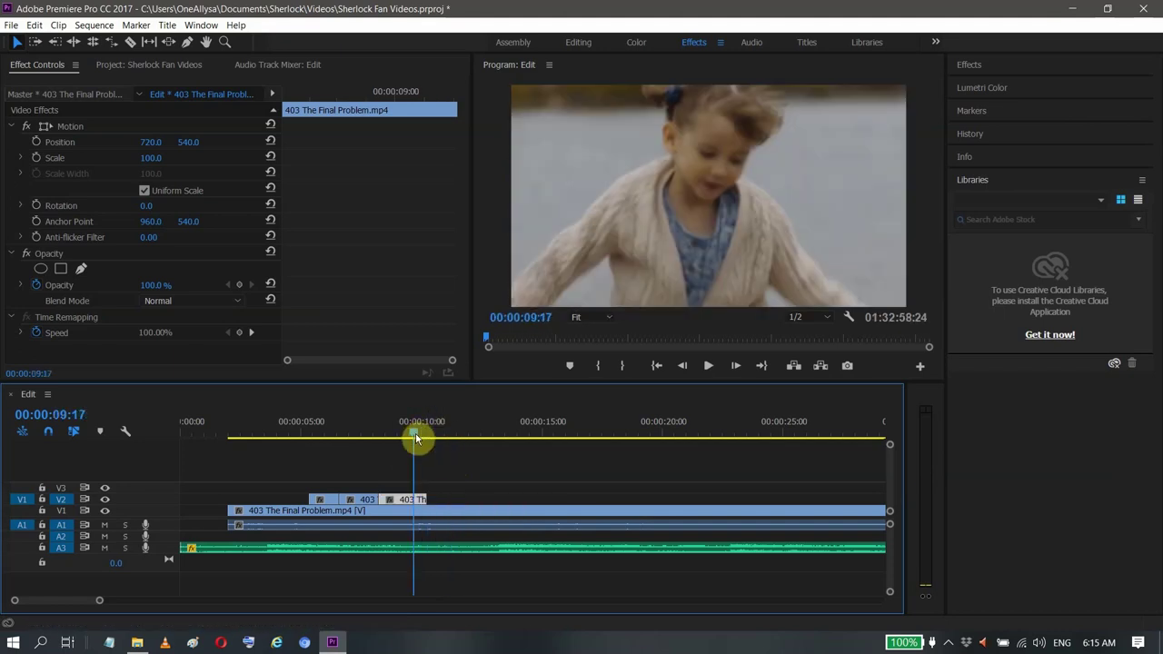
pyautogui.press('space')
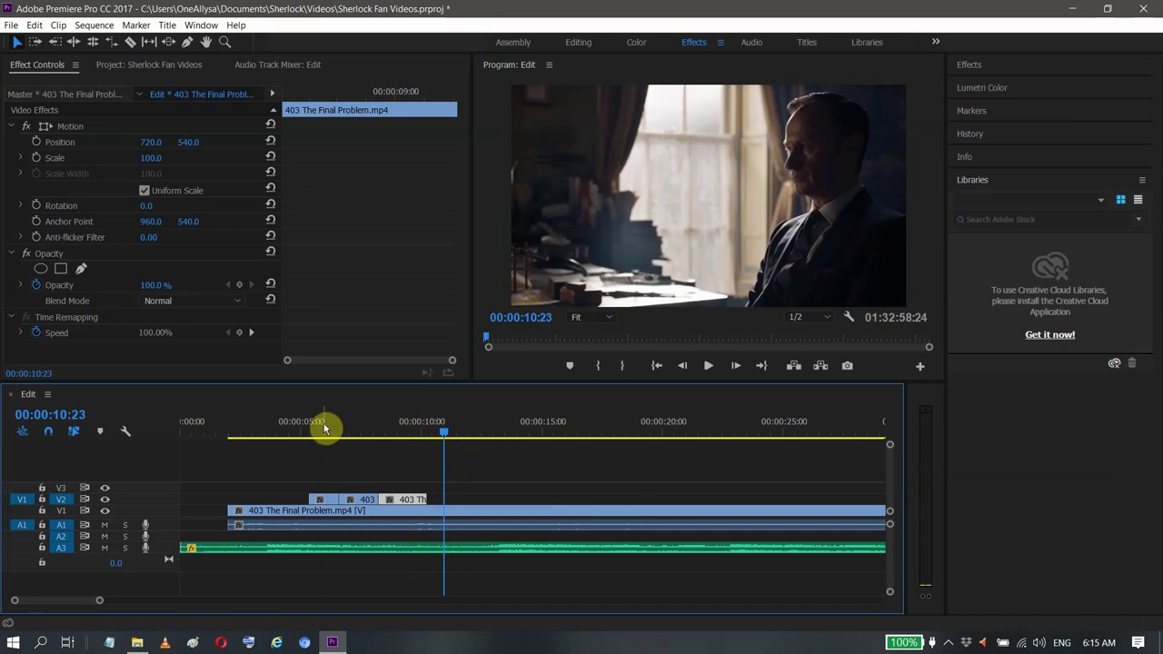
pyautogui.click(324, 424)
pyautogui.press('space')
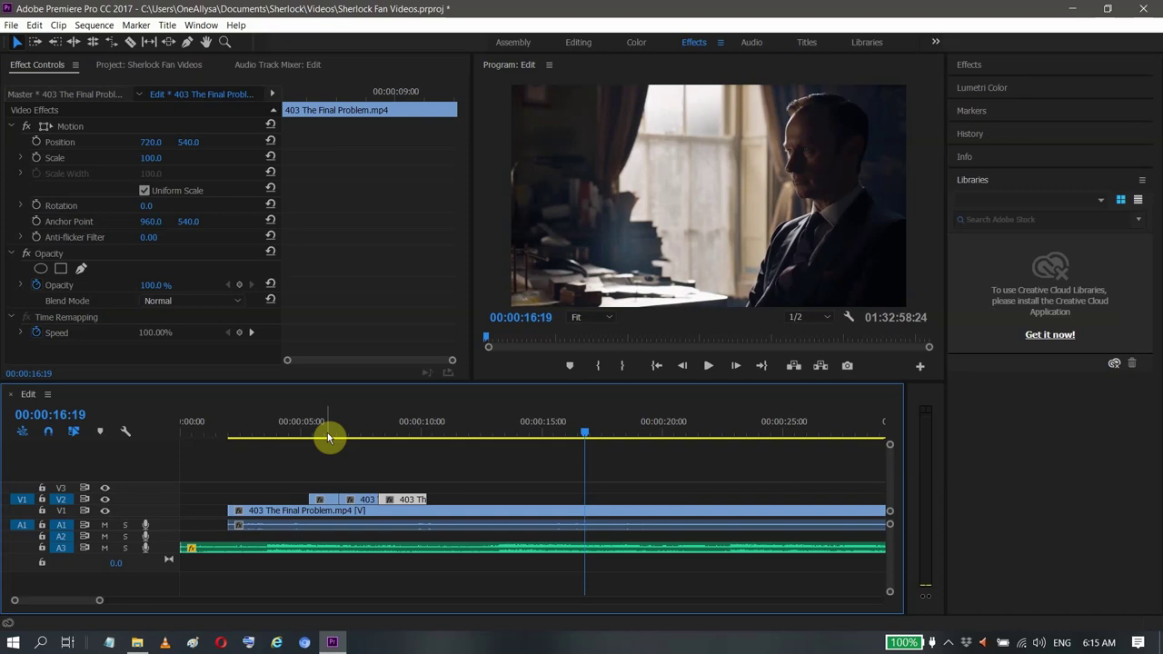
# - Move the three short V2 clips down onto V1, then scrub back to 00:00:04:07
pyautogui.moveTo(311, 476); pyautogui.dragTo(409, 513)
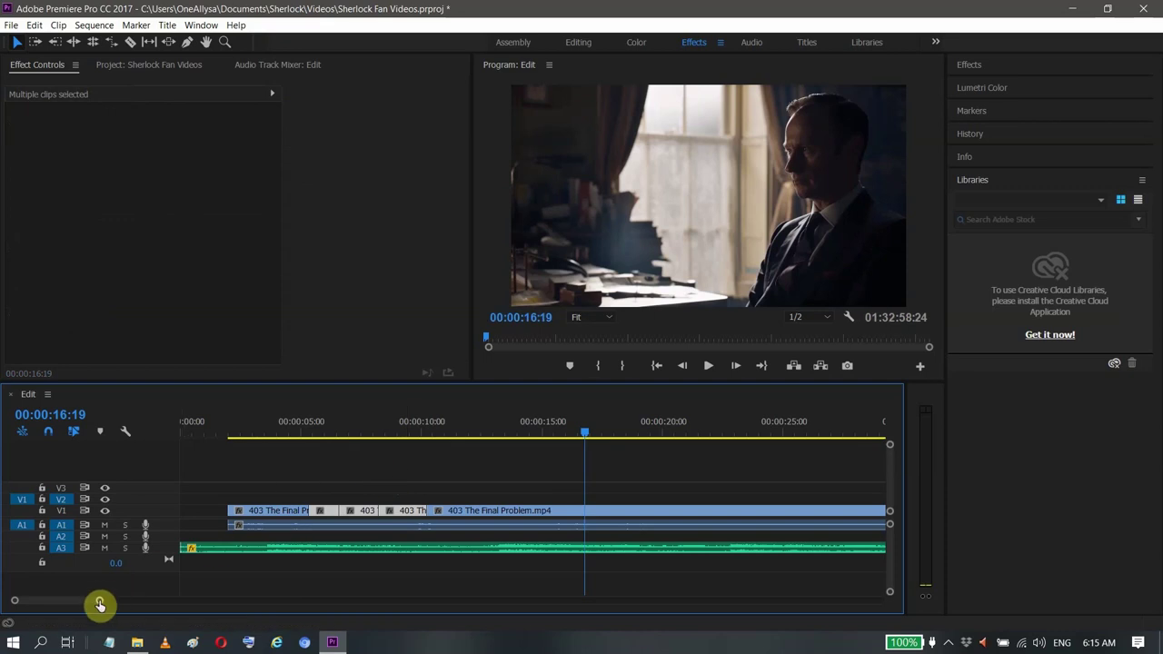
pyautogui.moveTo(99, 601); pyautogui.dragTo(139, 603)
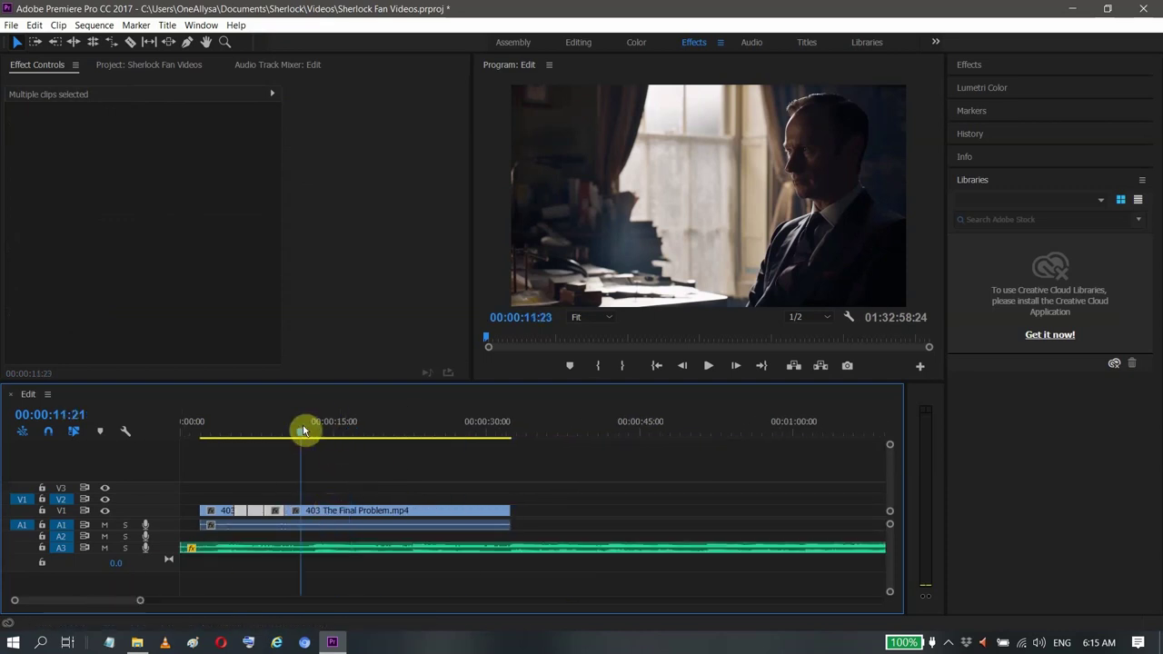
pyautogui.moveTo(304, 432); pyautogui.dragTo(227, 437)
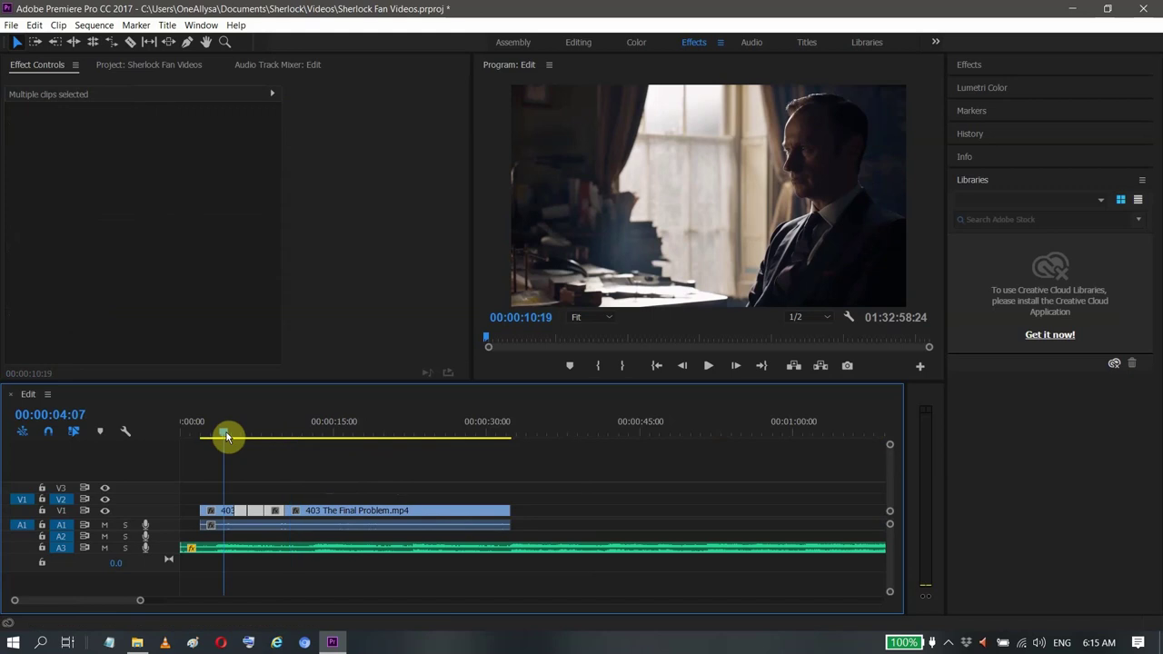
# - Show the Project panel's media items and select the existing Adjustment Layer
pyautogui.click(181, 66)
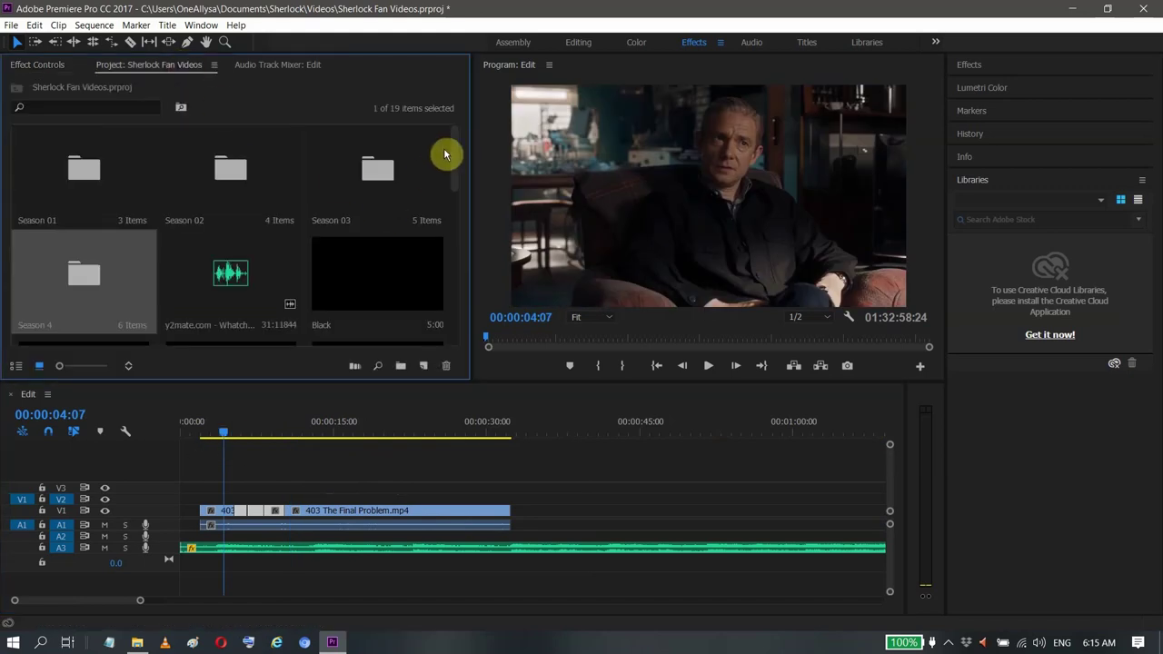
pyautogui.moveTo(456, 156); pyautogui.dragTo(455, 184)
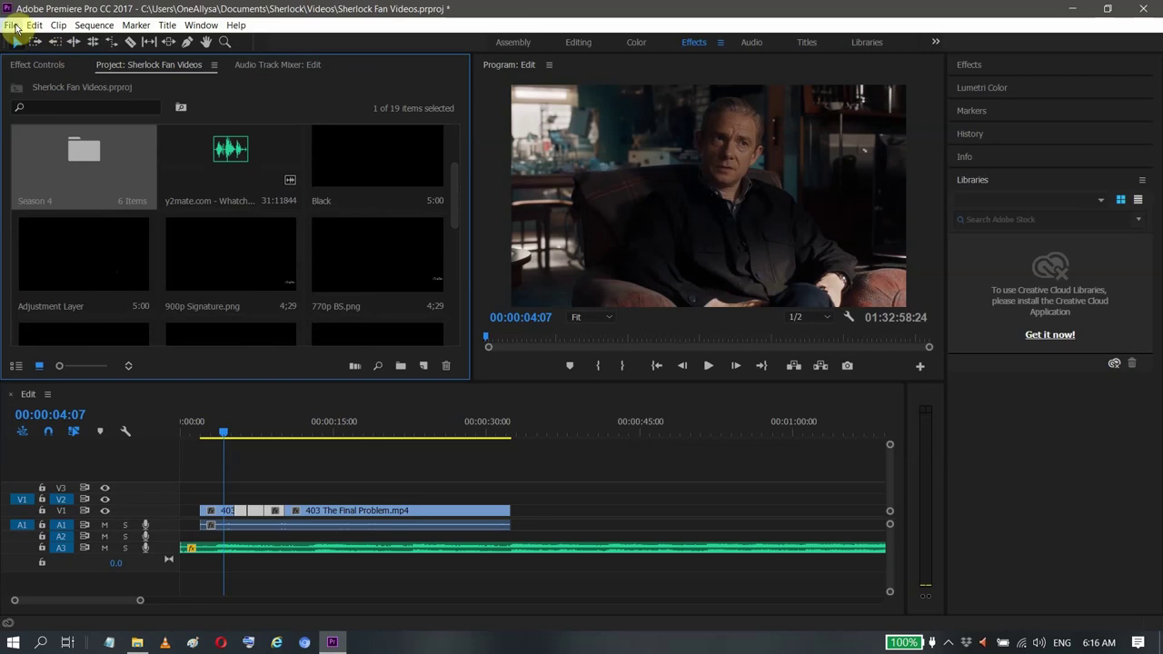
pyautogui.click(12, 25)
pyautogui.click(19, 27)
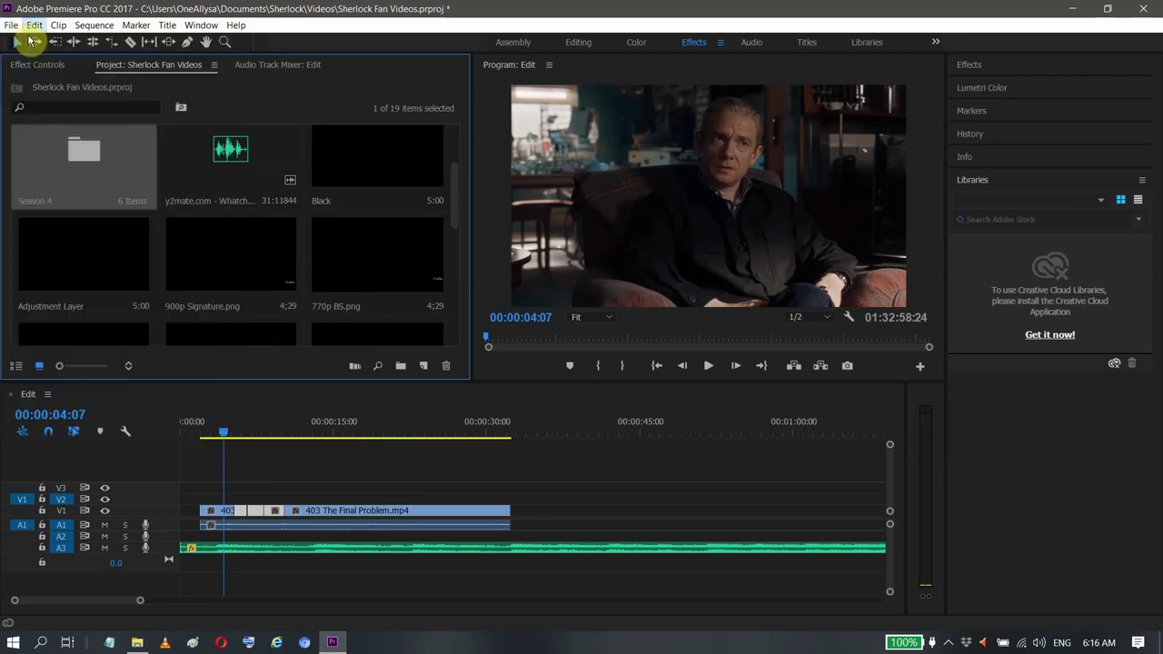
pyautogui.click(34, 26)
pyautogui.moveTo(15, 28)
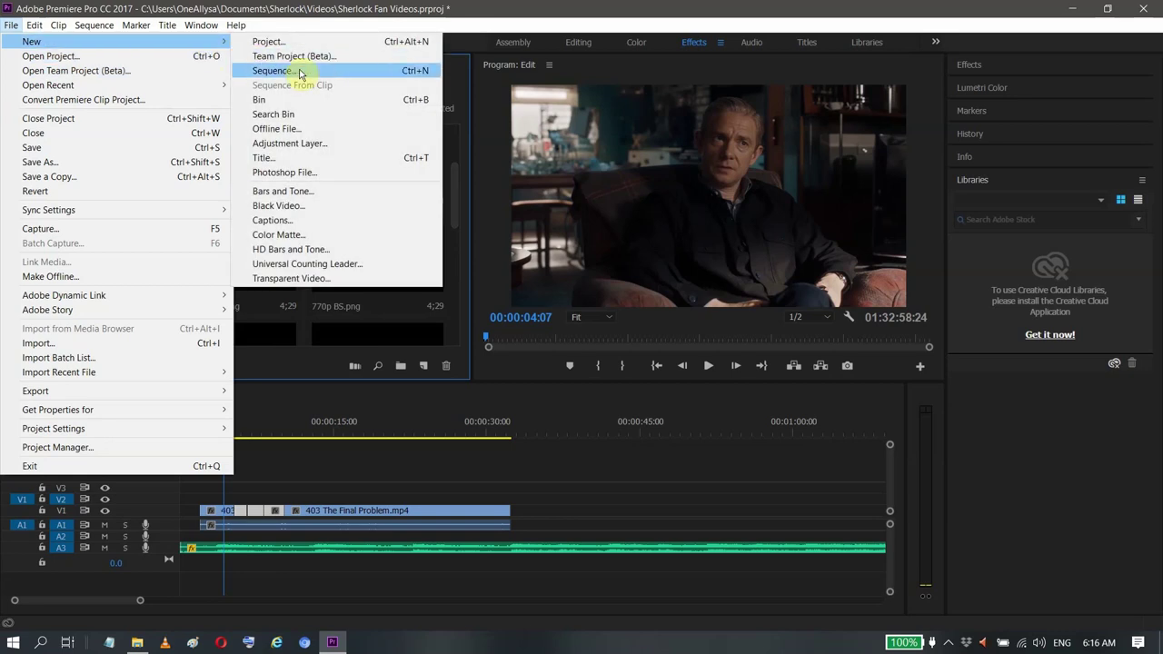
pyautogui.click(350, 335)
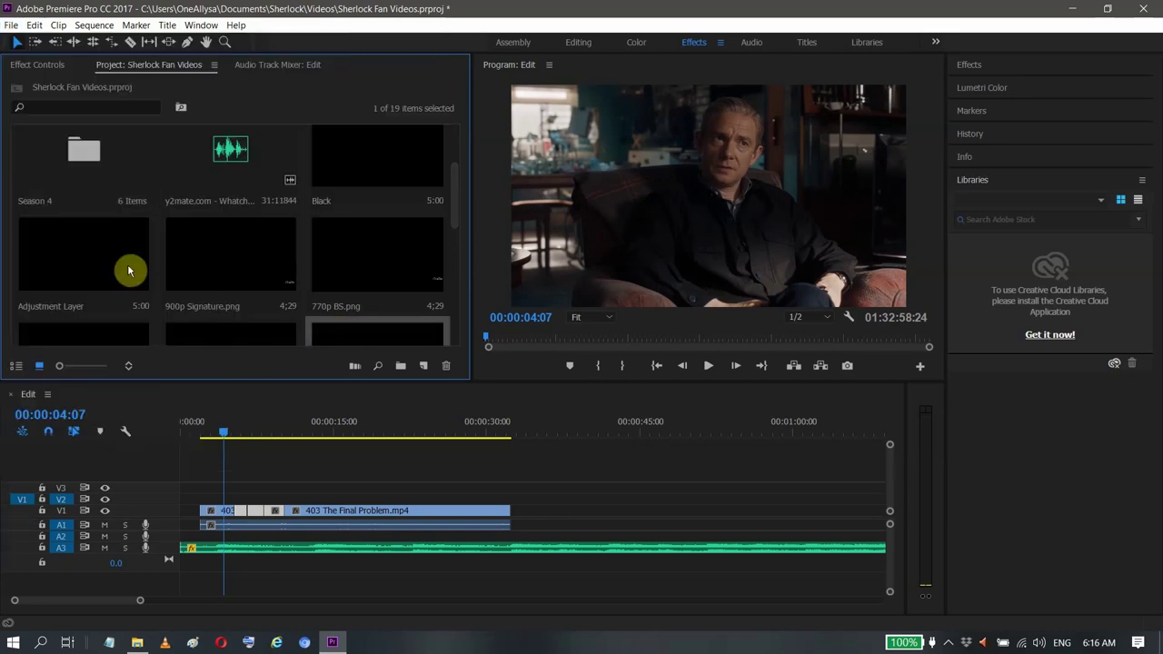
pyautogui.click(77, 263)
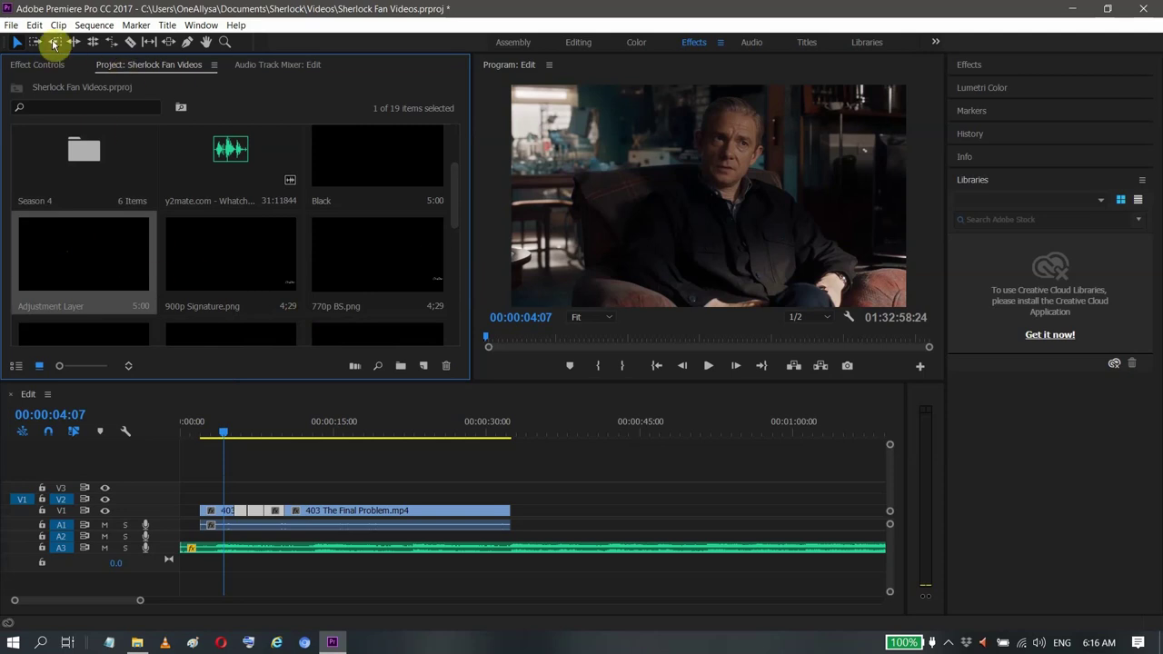
# - Cancel a new File > New > Adjustment Layer and place the existing one above the footage
pyautogui.click(13, 26)
pyautogui.moveTo(130, 41)
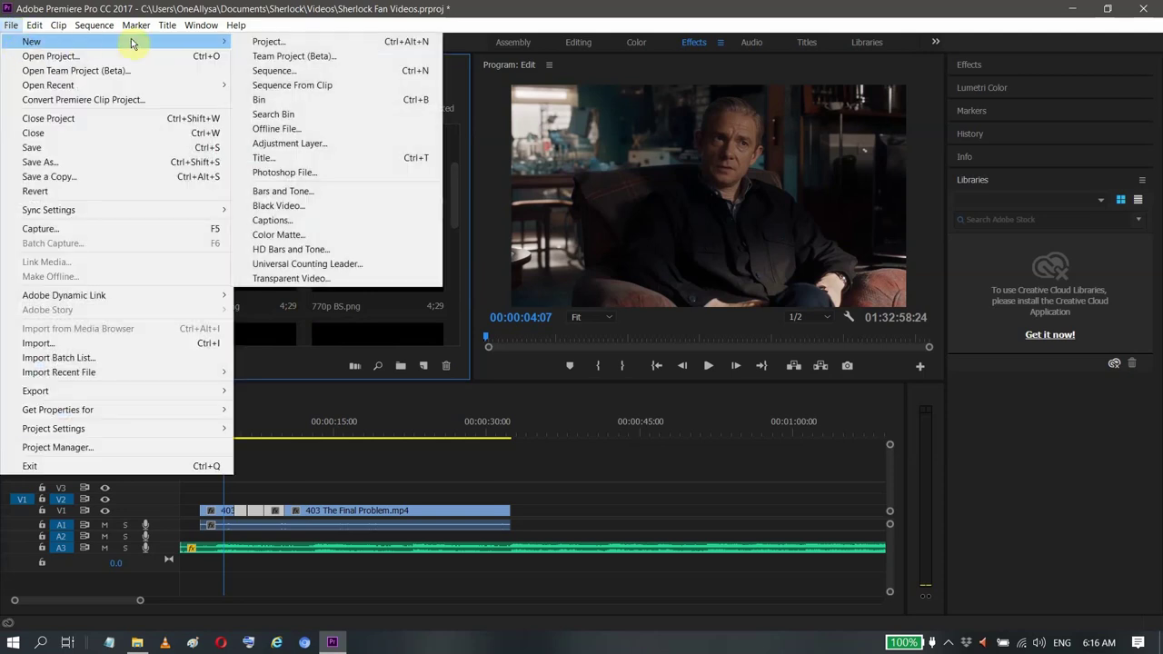
pyautogui.click(309, 144)
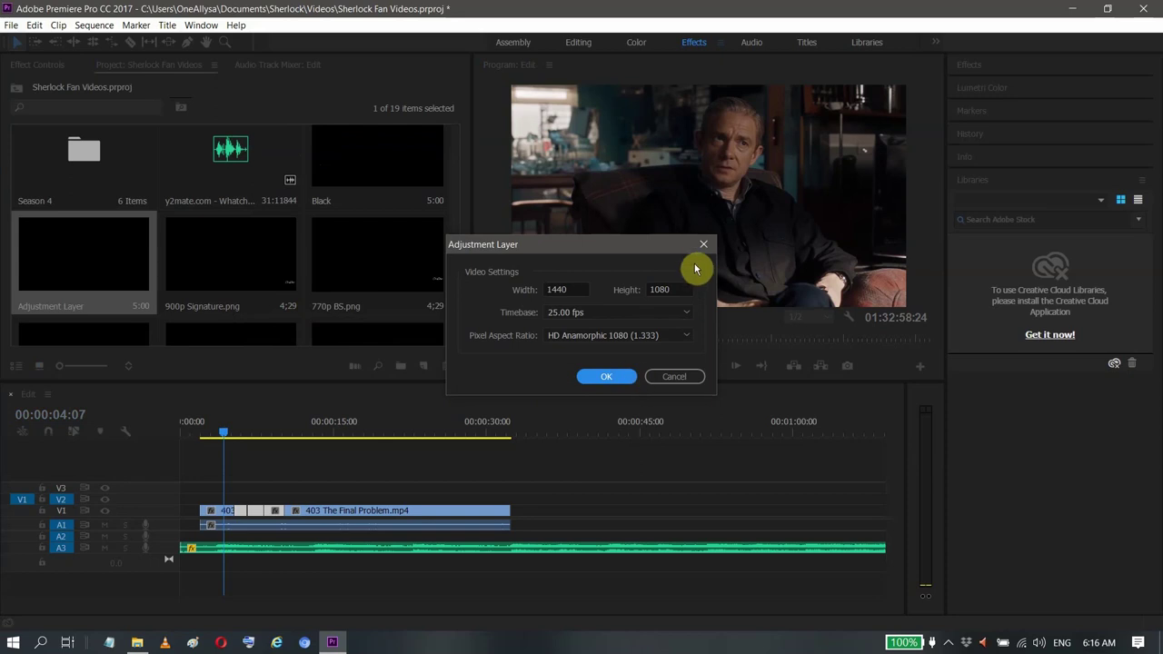
pyautogui.click(702, 246)
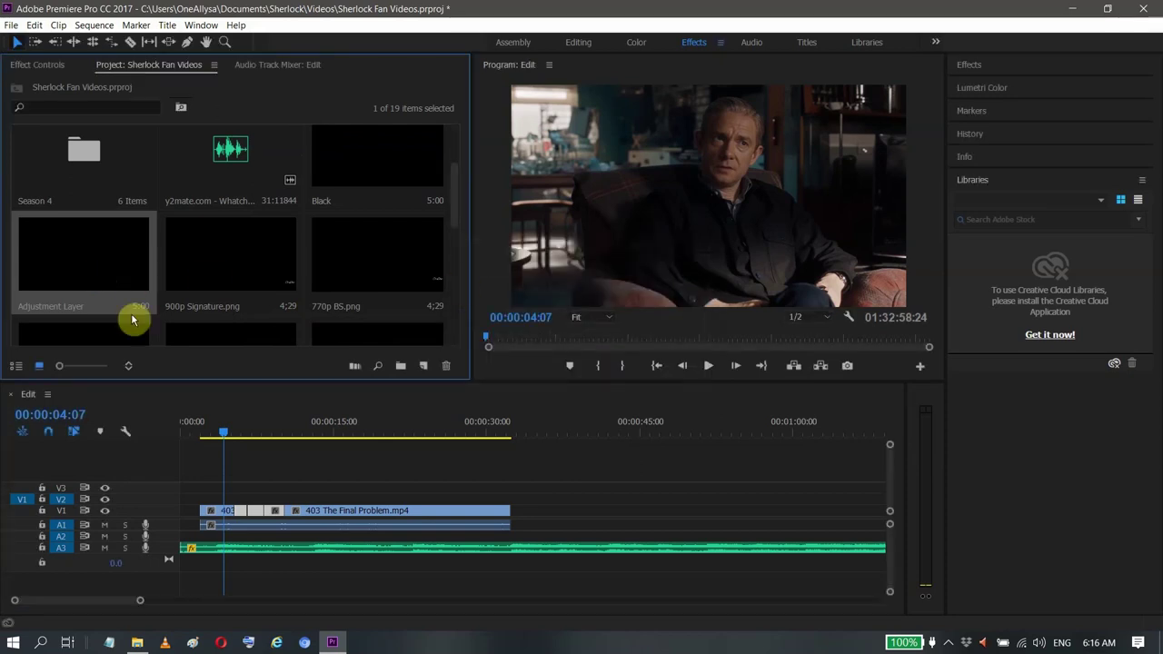
pyautogui.moveTo(261, 506); pyautogui.dragTo(510, 497)
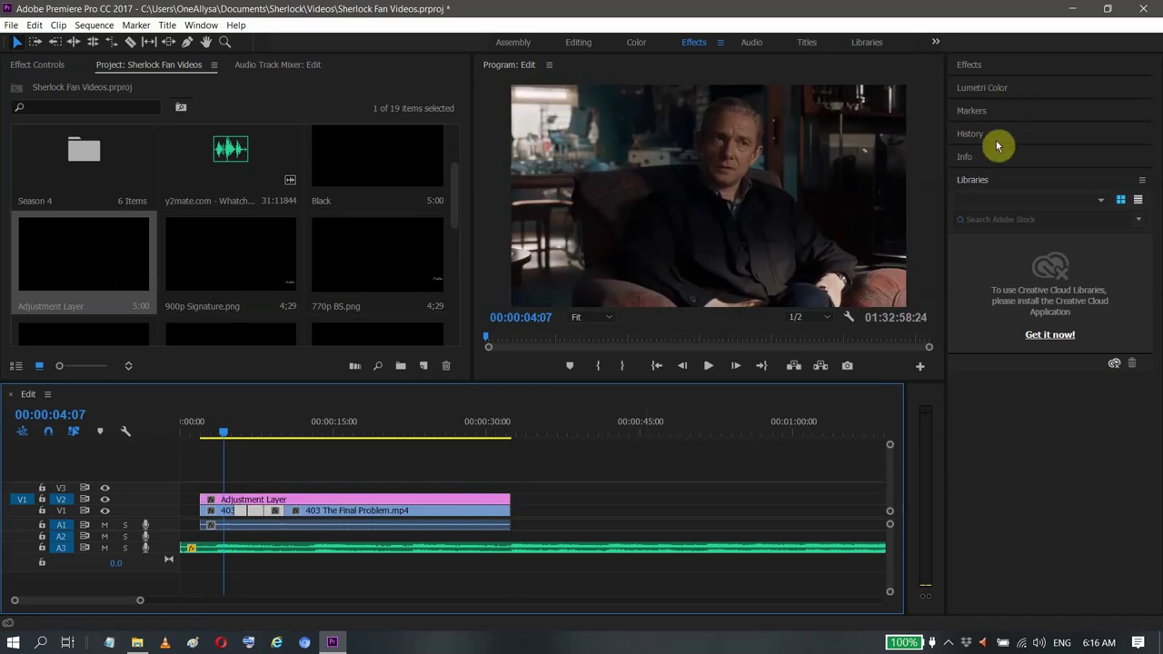
# - Apply Lumetri Color from Video Effects > Color Correction to the Adjustment Layer clip on V2
pyautogui.click(989, 69)
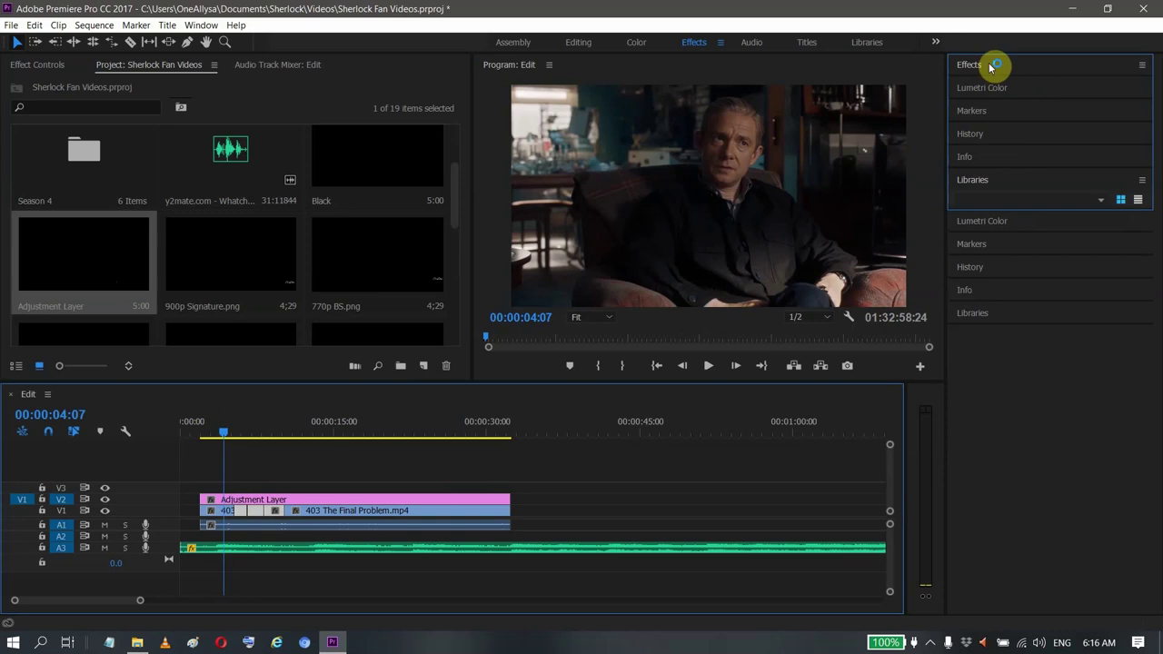
pyautogui.click(989, 68)
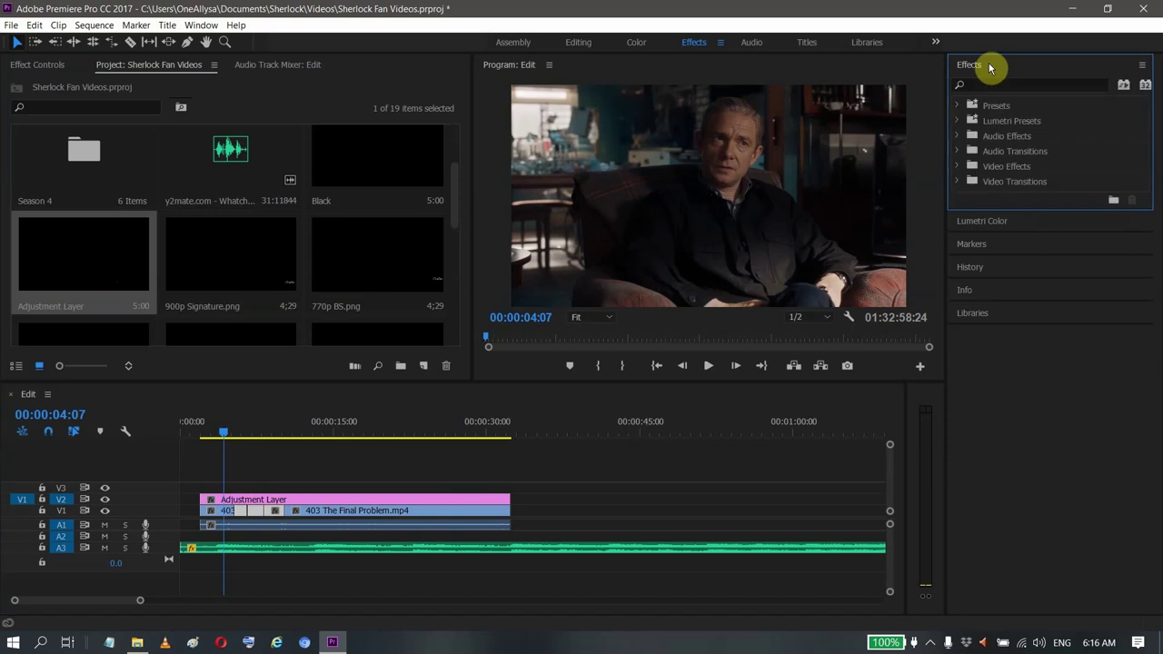
pyautogui.click(958, 168)
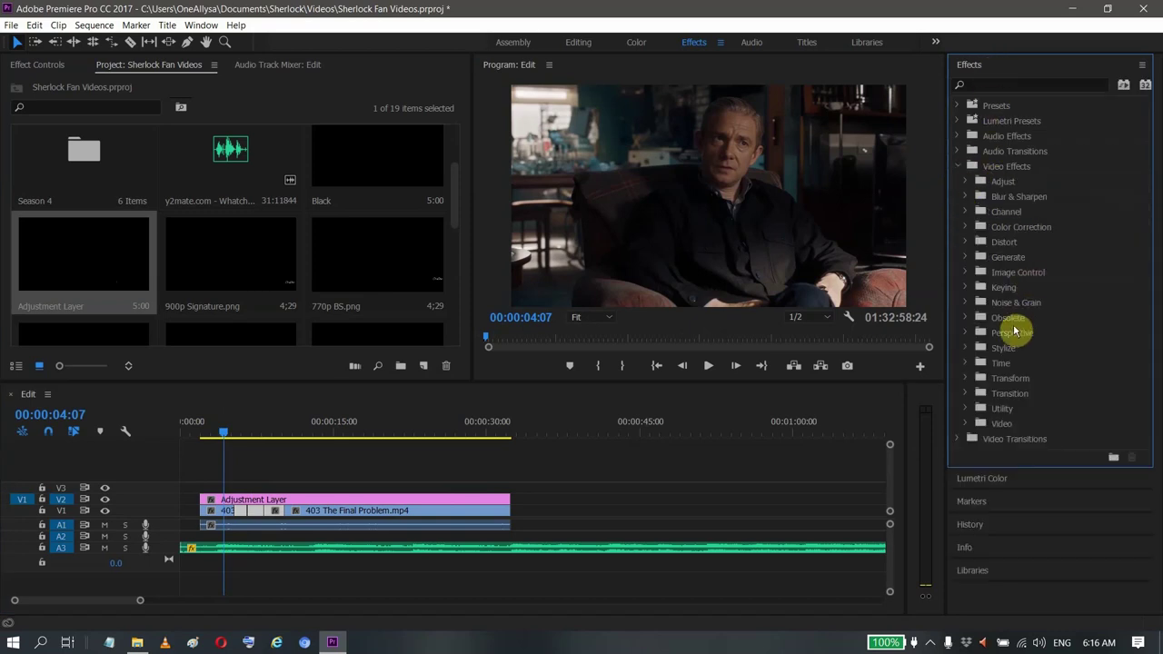
pyautogui.click(967, 227)
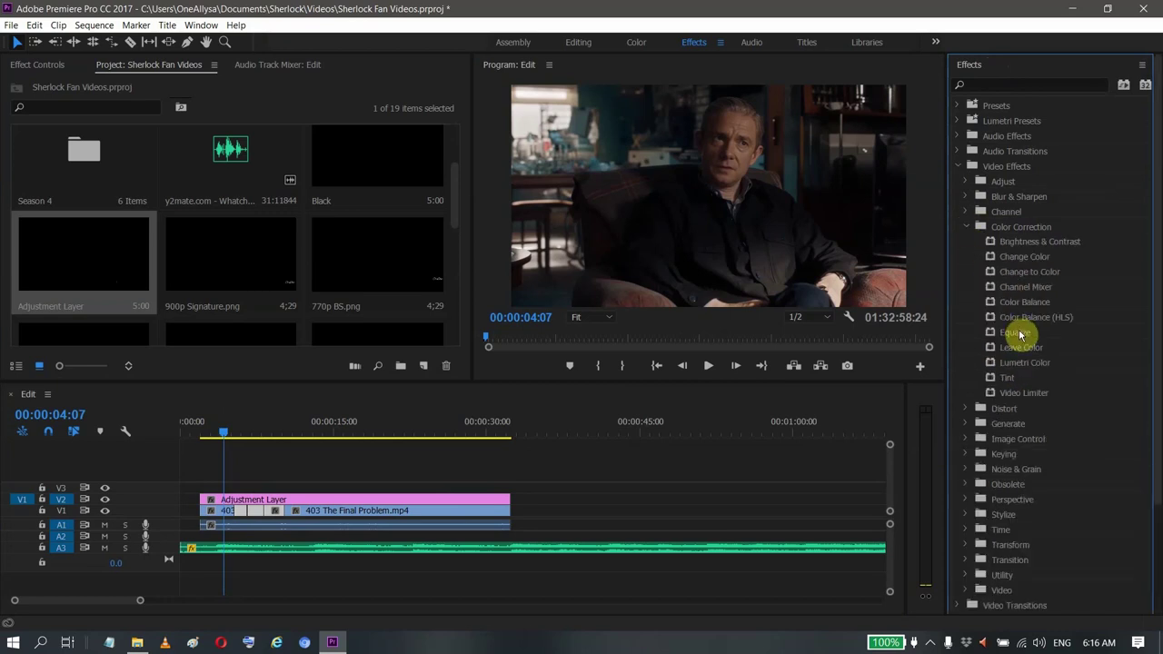
pyautogui.click(1017, 363)
pyautogui.moveTo(1017, 363); pyautogui.dragTo(319, 501)
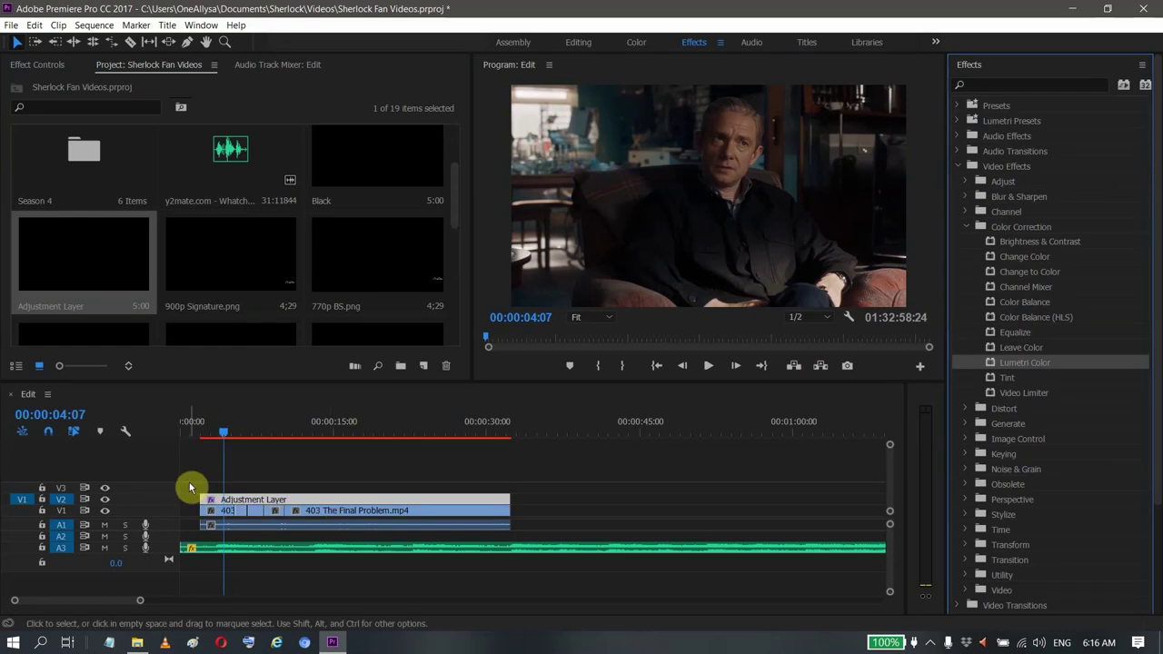
# - Lift the Lumetri RGB curve's black point slightly, then add Brightness & Contrast to the layer
pyautogui.click(36, 64)
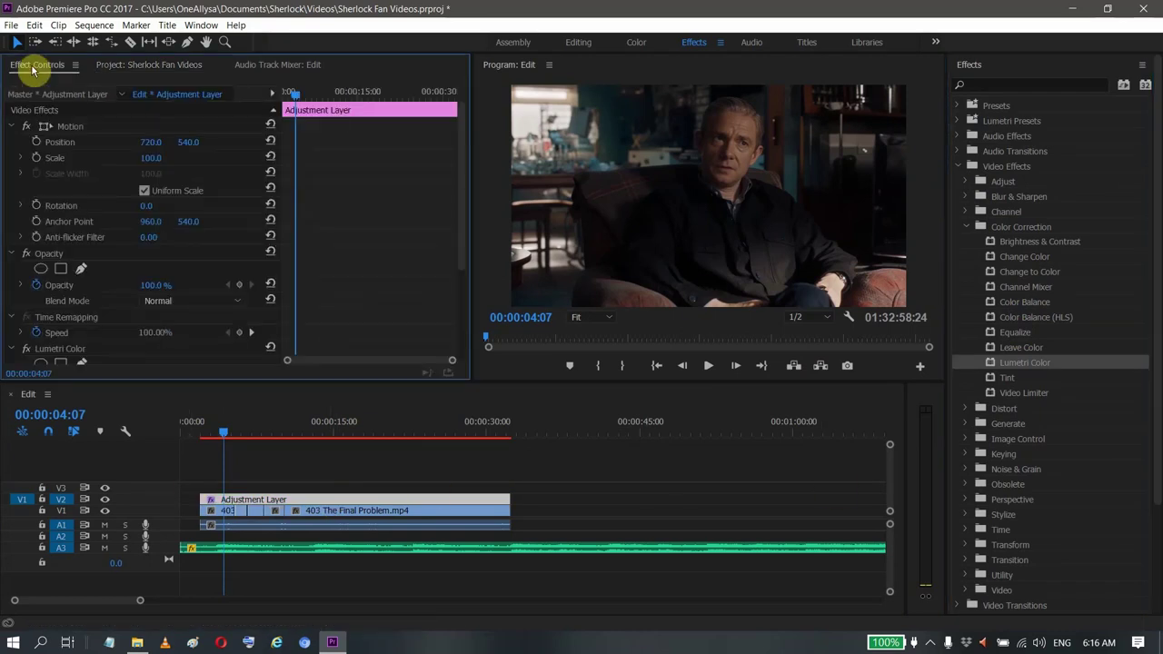
pyautogui.moveTo(460, 189); pyautogui.dragTo(450, 275)
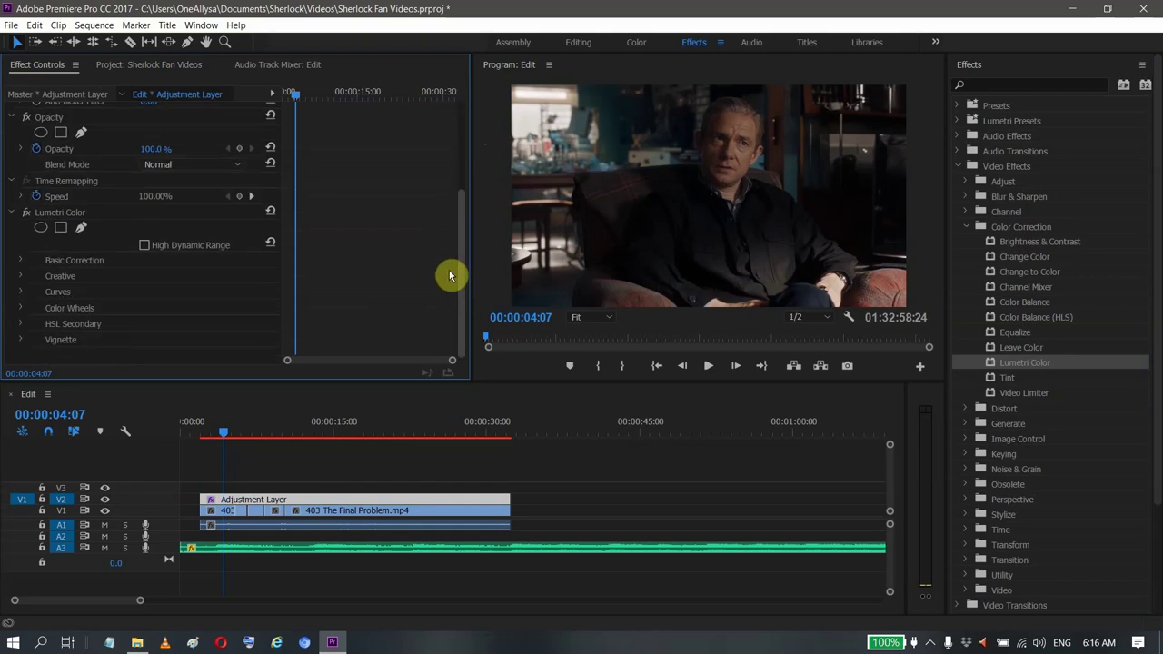
pyautogui.click(22, 293)
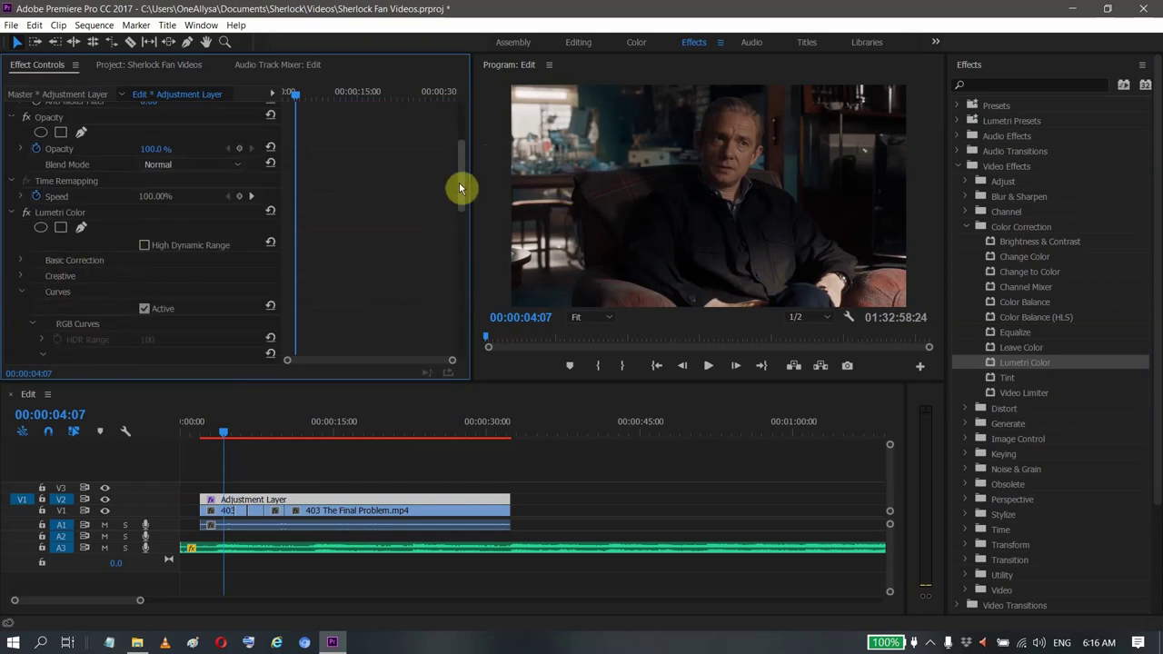
pyautogui.scroll(-5, 462, 236)
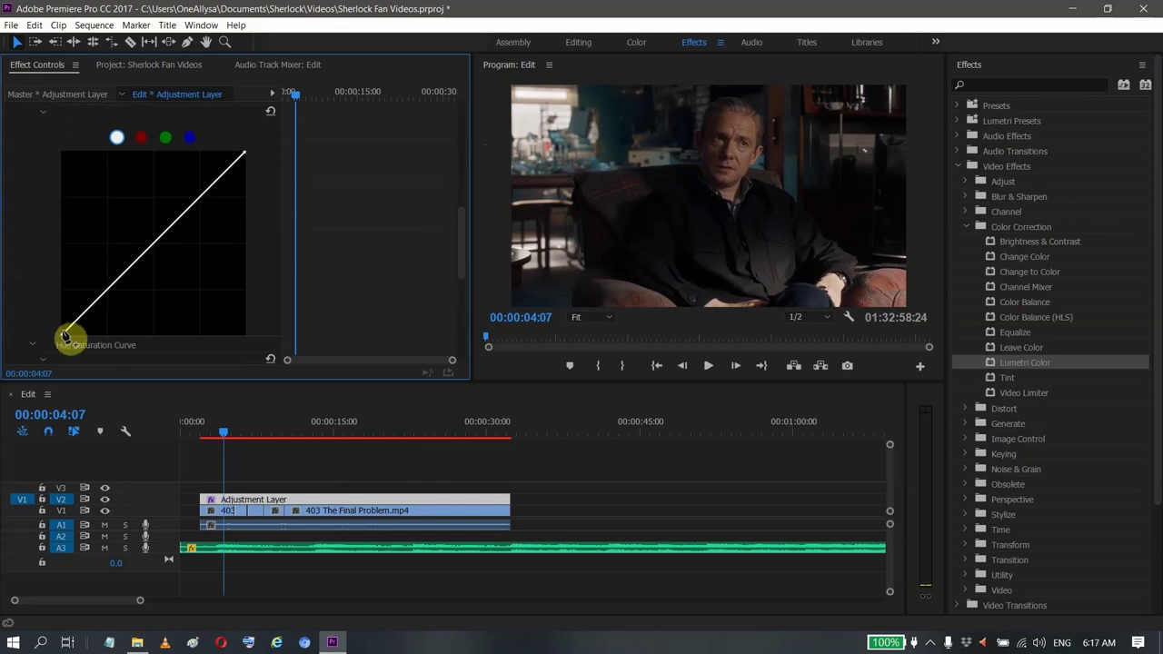
pyautogui.moveTo(62, 338); pyautogui.dragTo(56, 328)
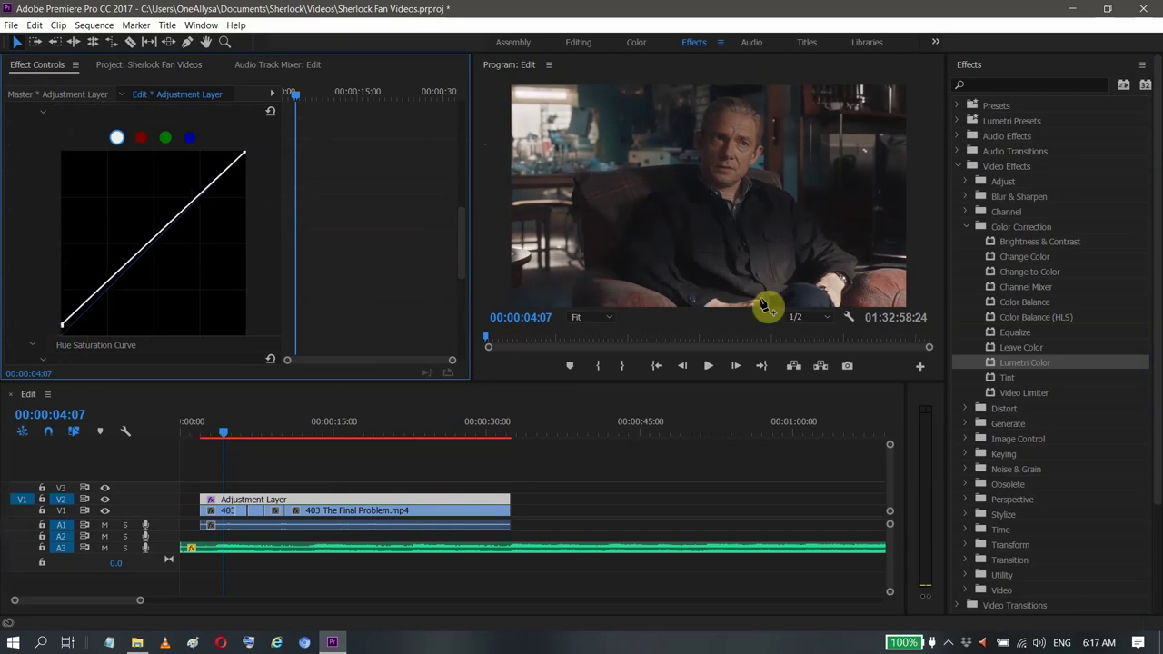
pyautogui.moveTo(460, 258); pyautogui.dragTo(454, 130)
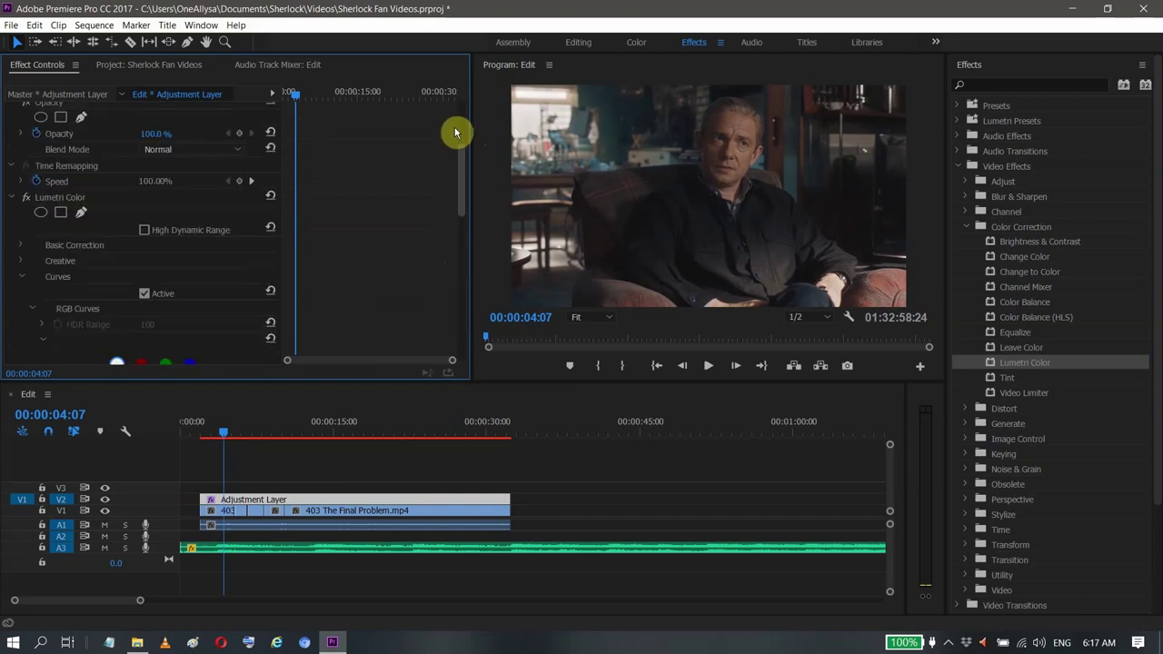
pyautogui.moveTo(1029, 244); pyautogui.dragTo(211, 338)
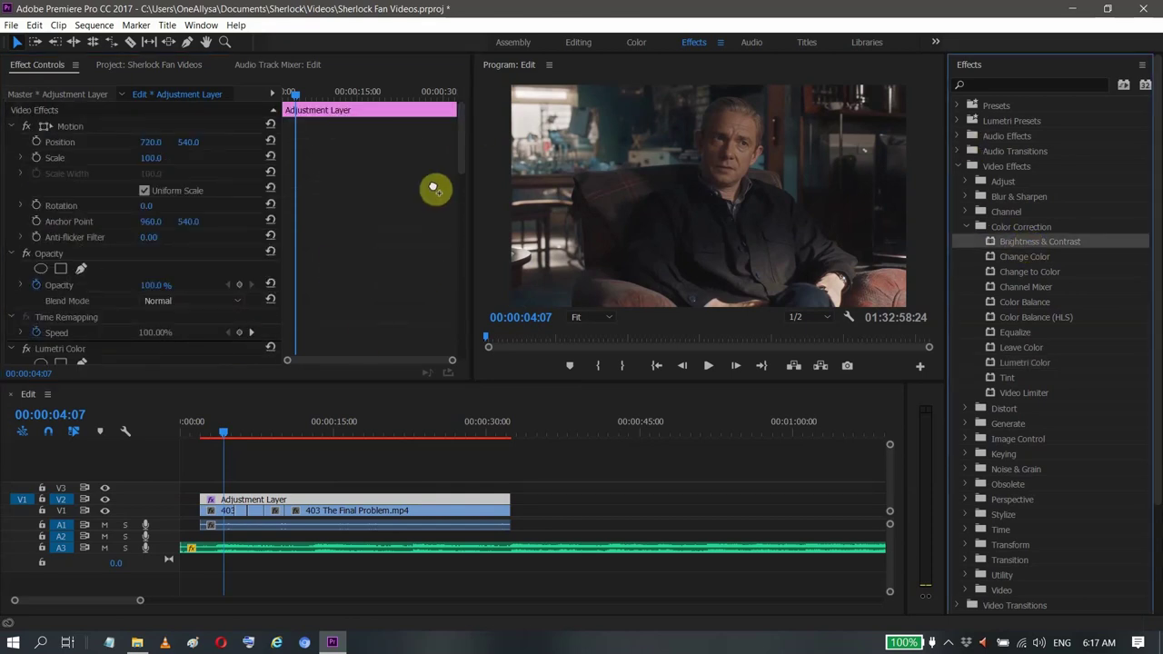
# - Set the adjustment layer's Brightness to 13.9 and Contrast to 18.4
pyautogui.moveTo(462, 148); pyautogui.dragTo(460, 182)
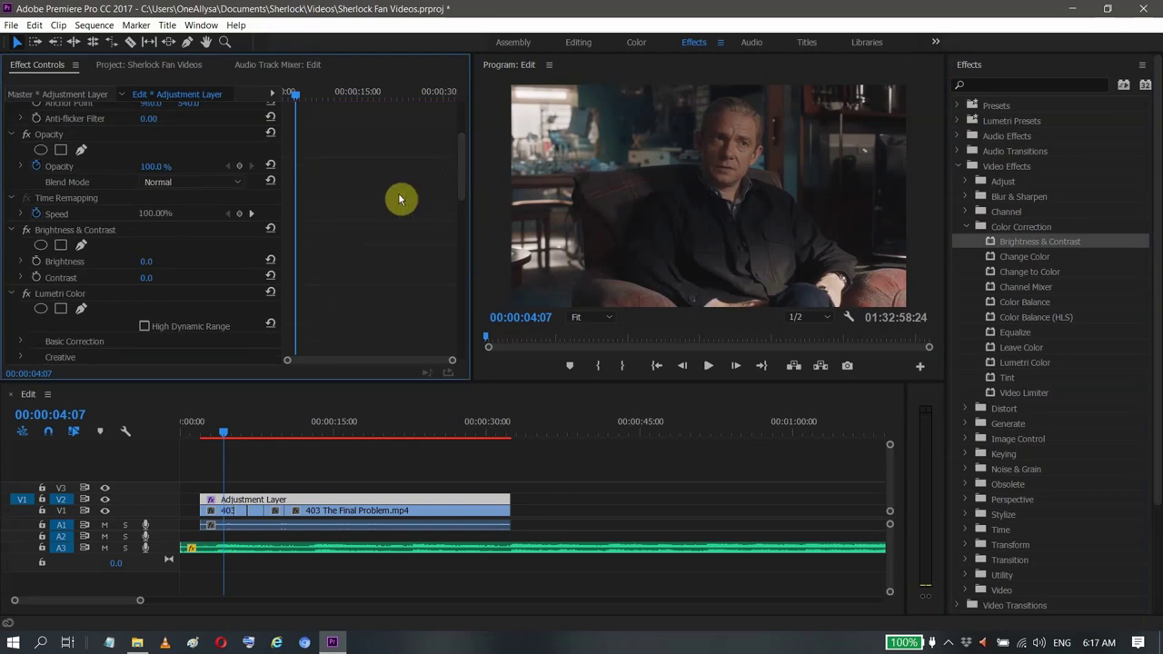
pyautogui.click(23, 264)
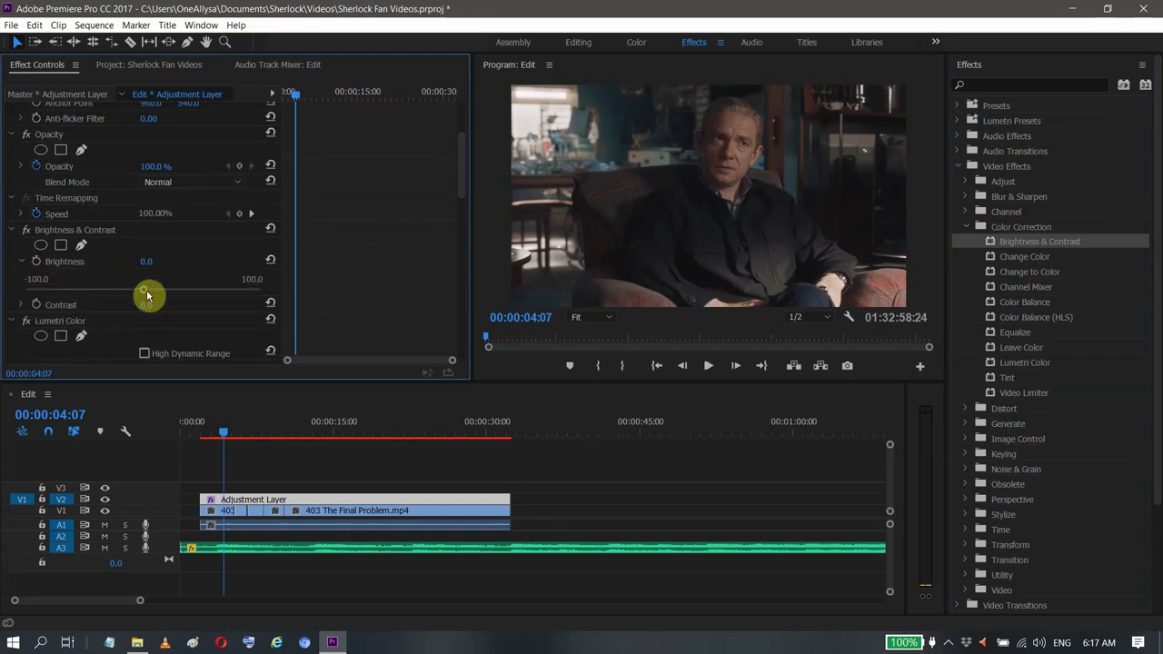
pyautogui.moveTo(148, 294); pyautogui.dragTo(160, 291)
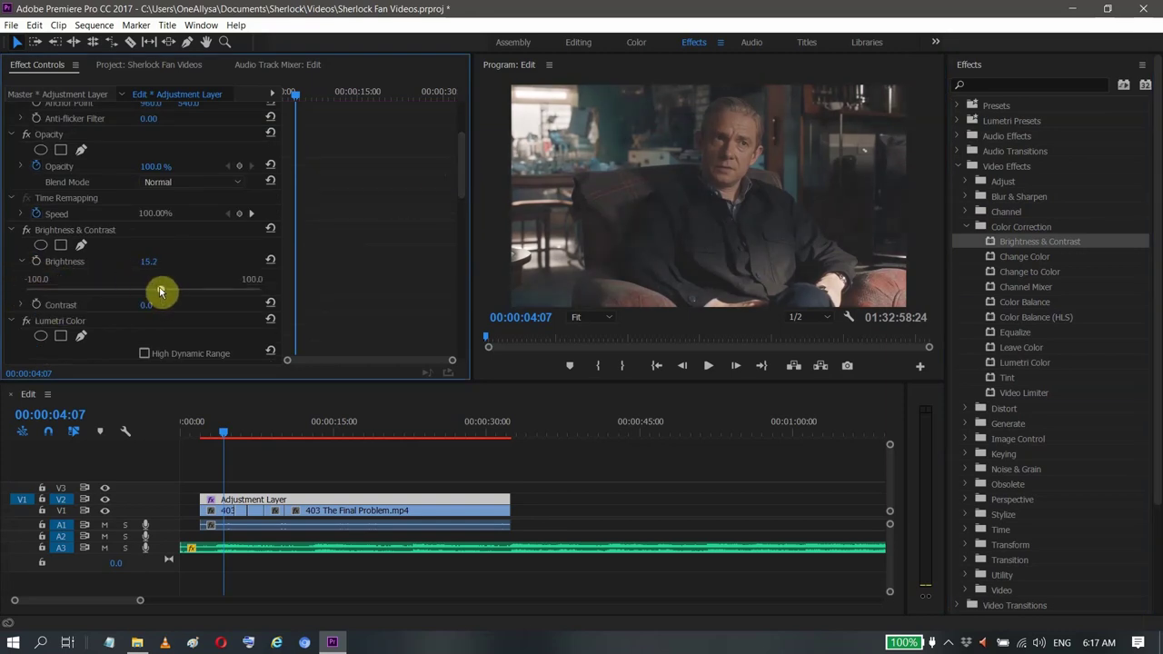
pyautogui.click(21, 304)
pyautogui.moveTo(143, 331); pyautogui.dragTo(165, 335)
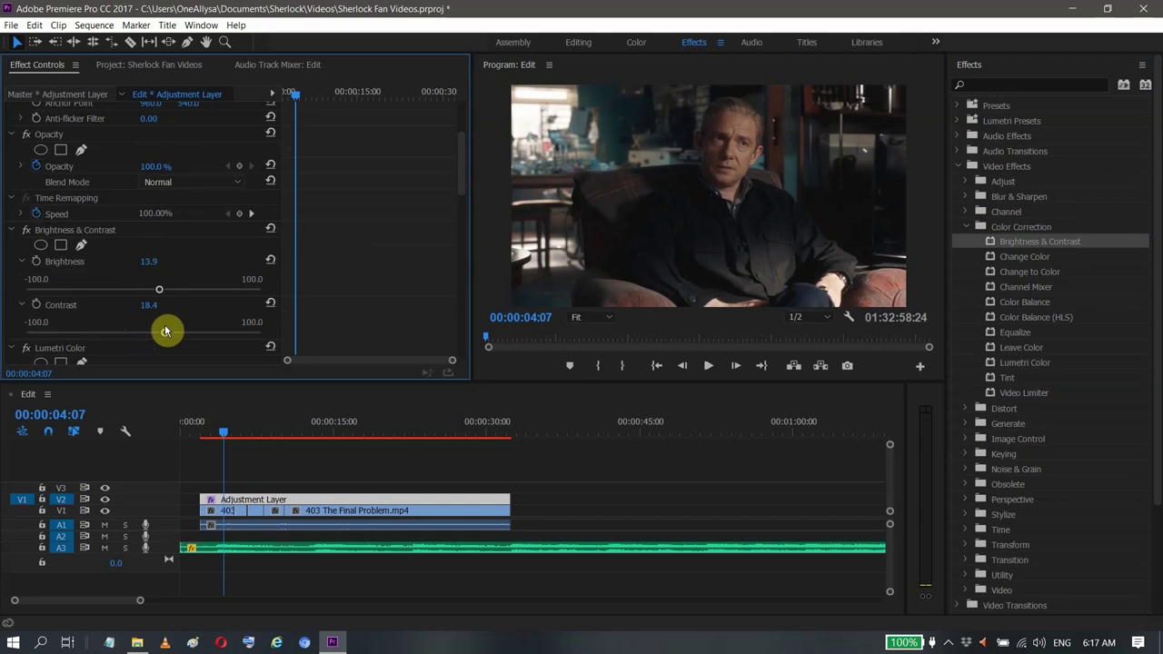
# - Collapse Brightness & Contrast and switch off Lumetri Color to compare the look
pyautogui.click(13, 230)
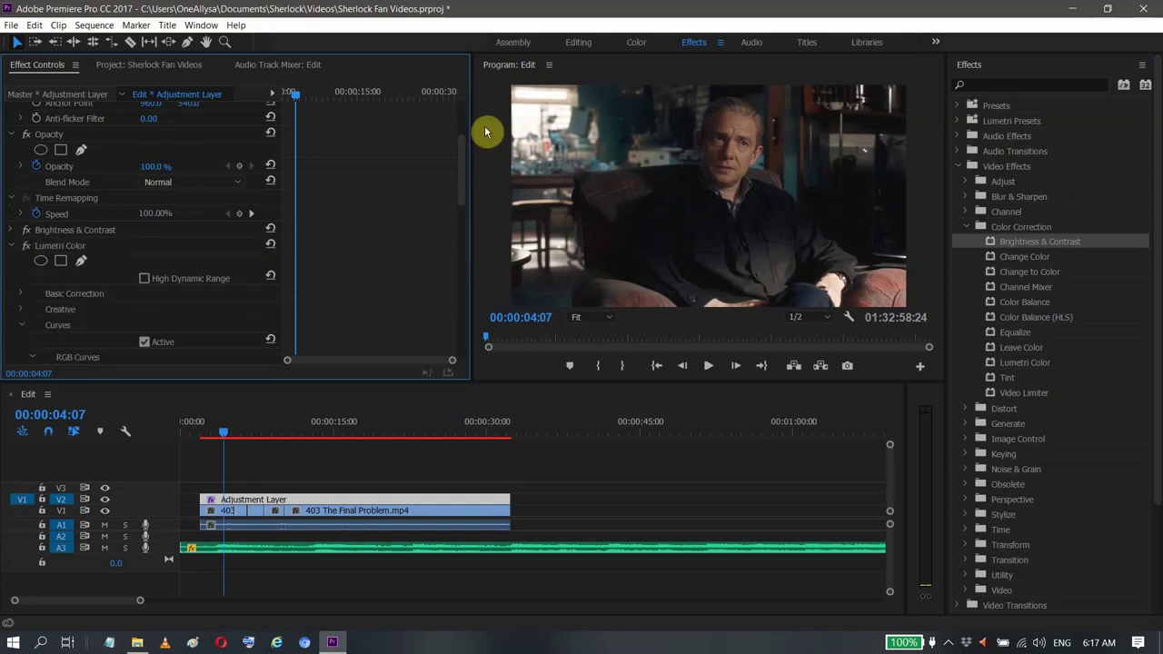
pyautogui.scroll(-3, 467, 182)
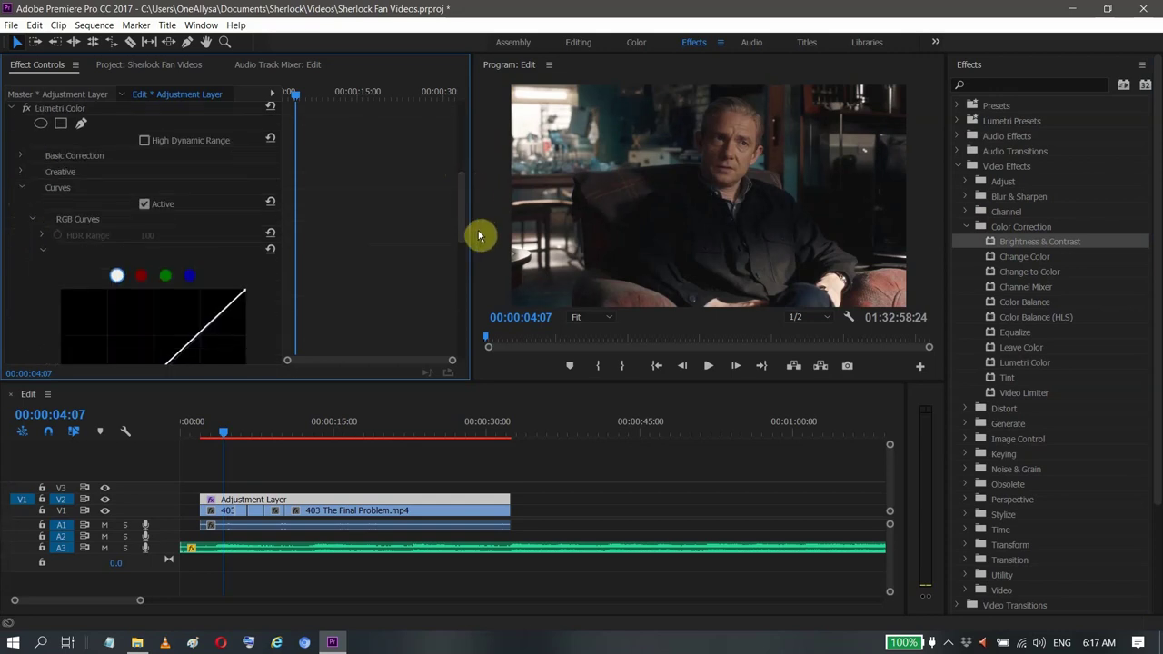
pyautogui.moveTo(467, 228); pyautogui.dragTo(457, 184)
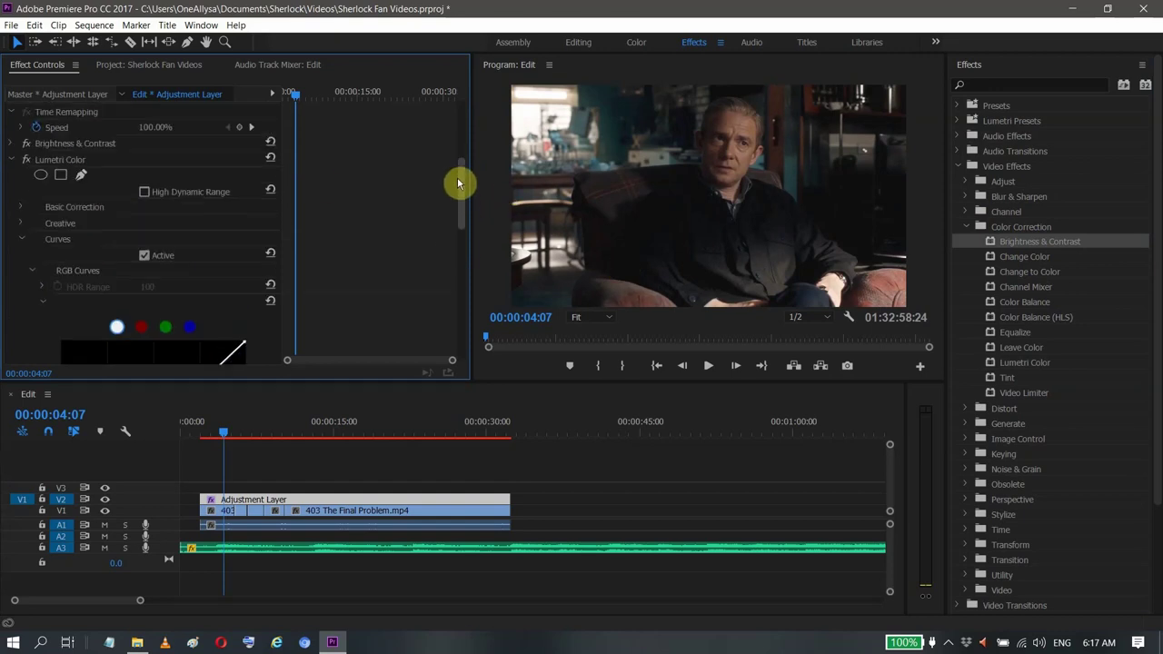
pyautogui.scroll(2, 457, 183)
pyautogui.click(33, 205)
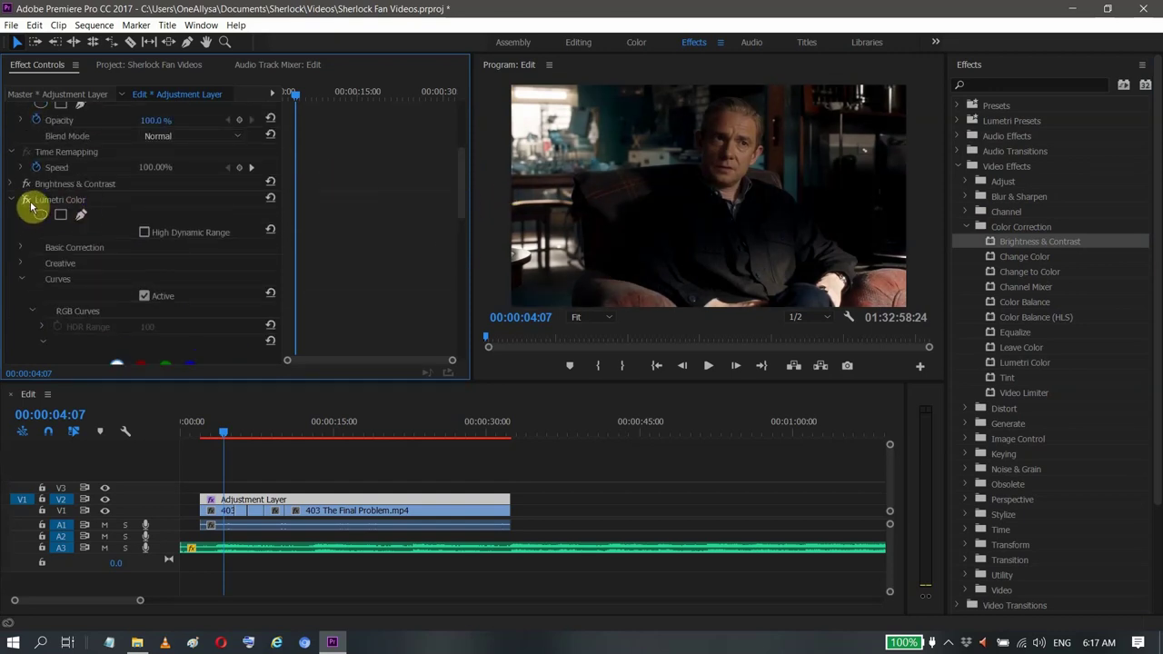
# - Re-enable Lumetri Color and add red-hue points, raising saturation at the top of the curve
pyautogui.click(33, 205)
pyautogui.moveTo(462, 189); pyautogui.dragTo(470, 316)
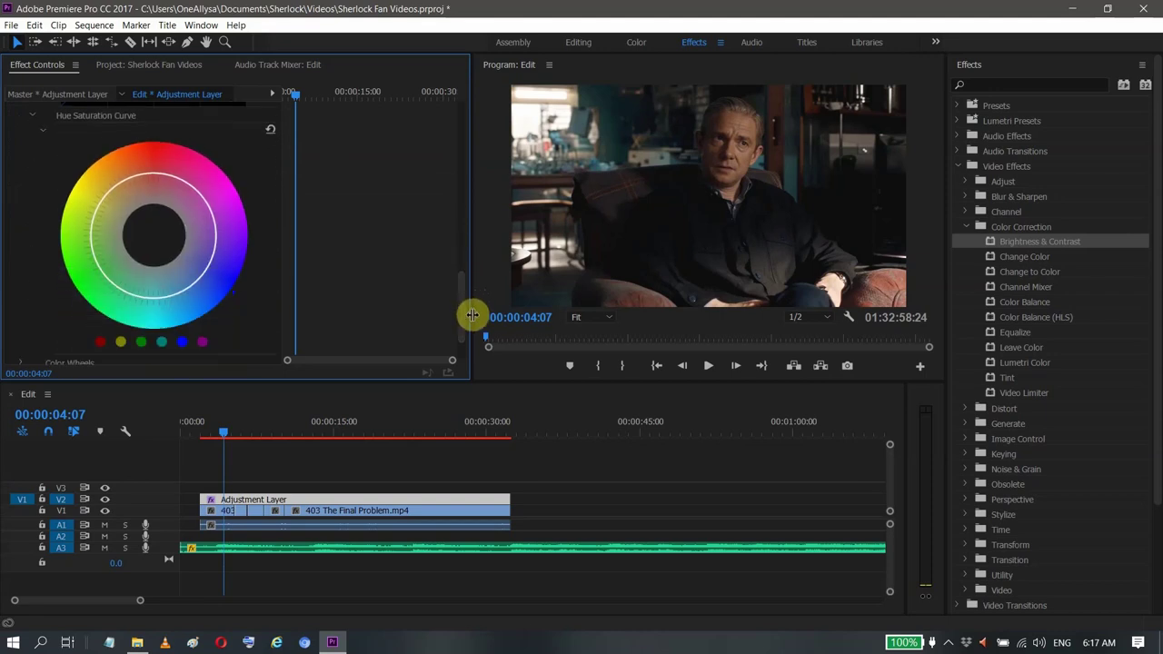
pyautogui.click(100, 344)
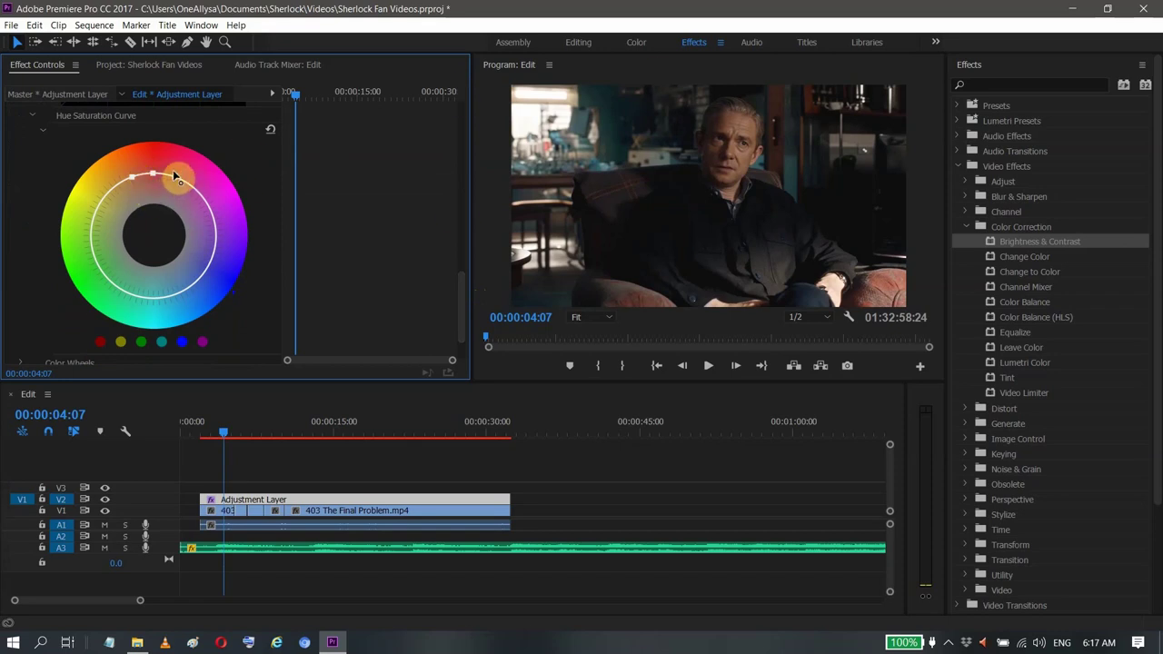
pyautogui.moveTo(218, 238); pyautogui.dragTo(241, 238)
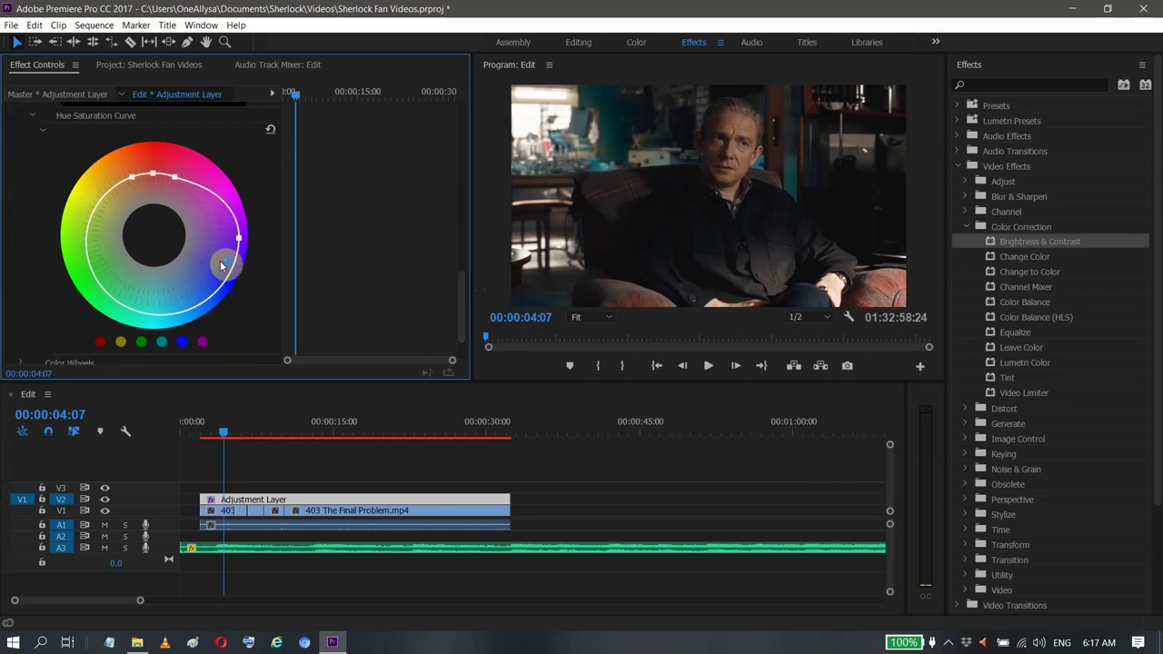
pyautogui.hotkey('ctrl', 'z')
pyautogui.hotkey('ctrl', 'z')
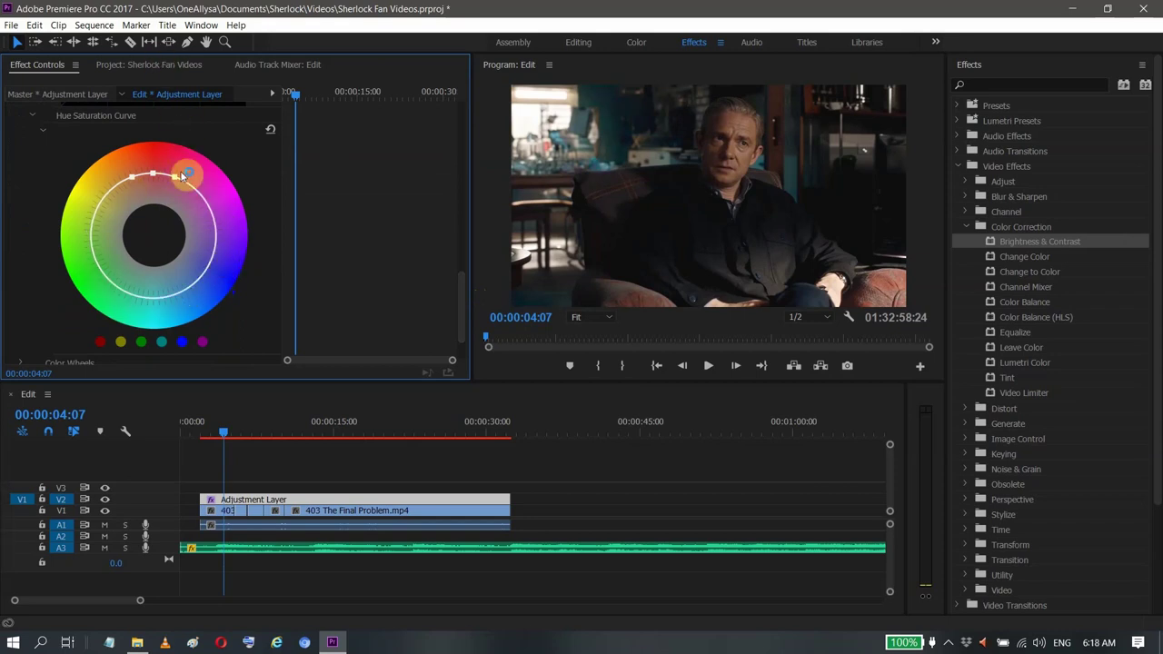
pyautogui.moveTo(155, 177); pyautogui.dragTo(154, 169)
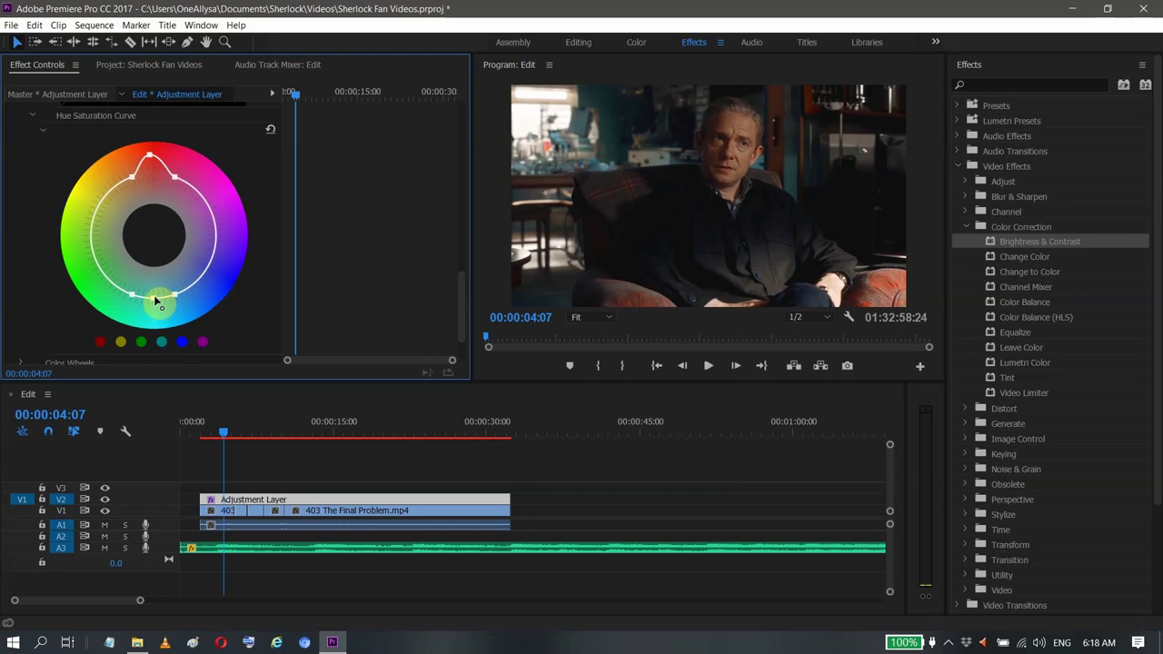
pyautogui.click(154, 299)
# - Add blue-hue points to boost blue saturation and pull a green point inward
pyautogui.click(184, 340)
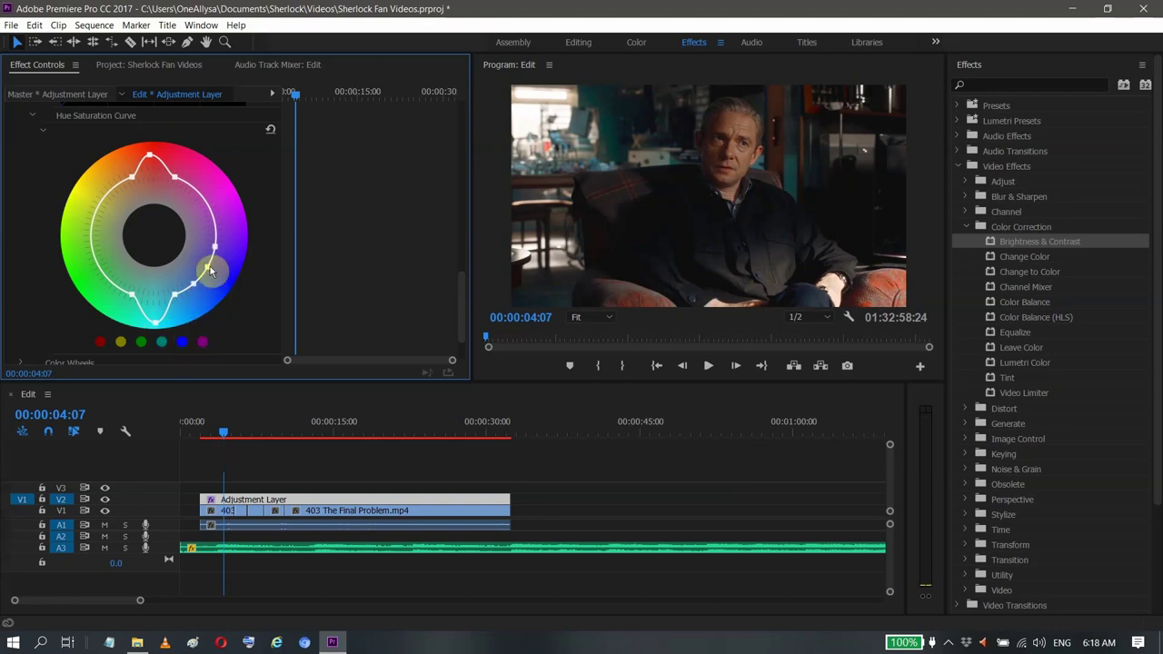
pyautogui.moveTo(218, 273); pyautogui.dragTo(230, 275)
pyautogui.click(141, 343)
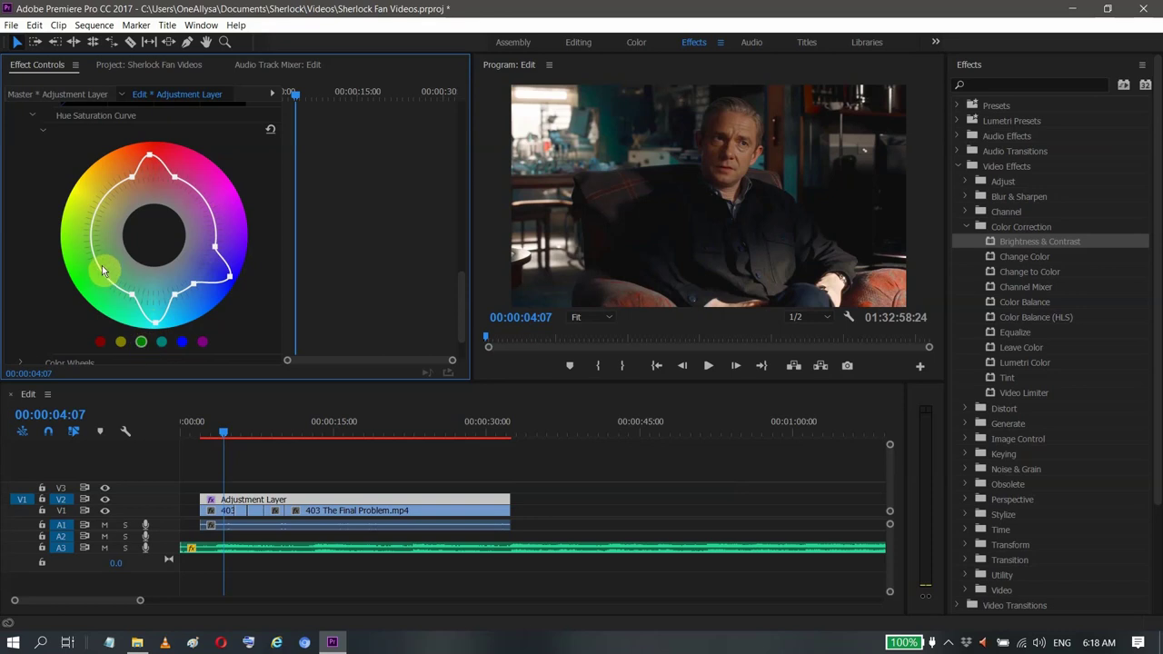
pyautogui.moveTo(102, 264); pyautogui.dragTo(116, 262)
# - At about 6 seconds, add yellow-hue points to the Hue Saturation curve
pyautogui.click(214, 433)
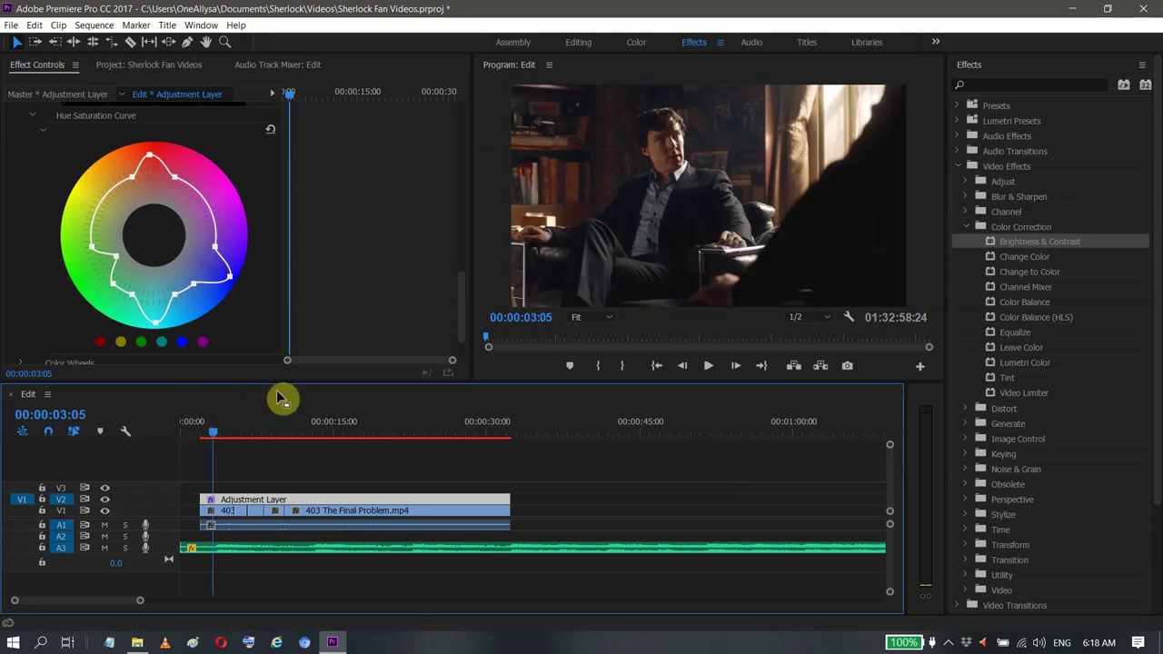
pyautogui.click(233, 430)
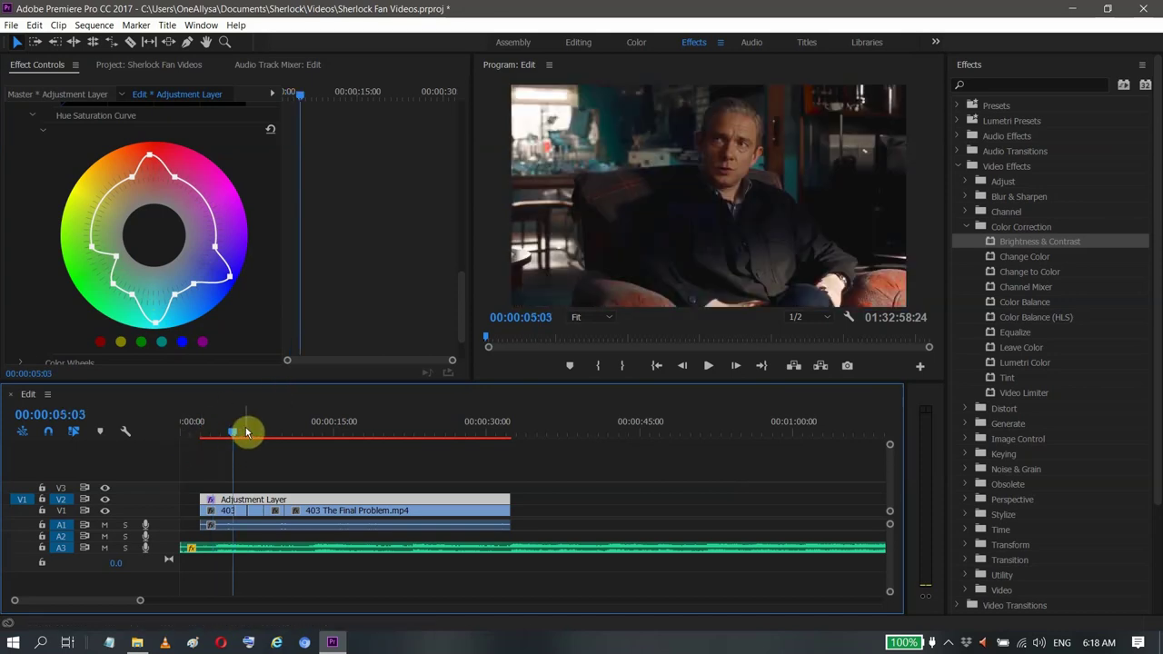
pyautogui.click(250, 431)
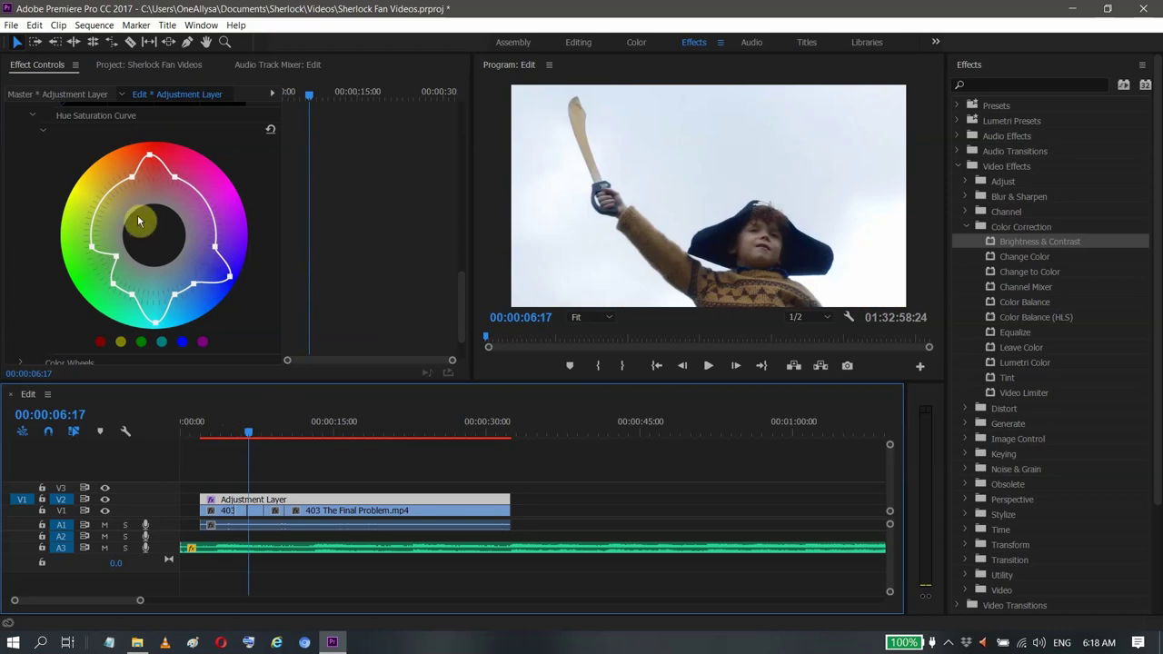
pyautogui.click(121, 341)
pyautogui.click(138, 200)
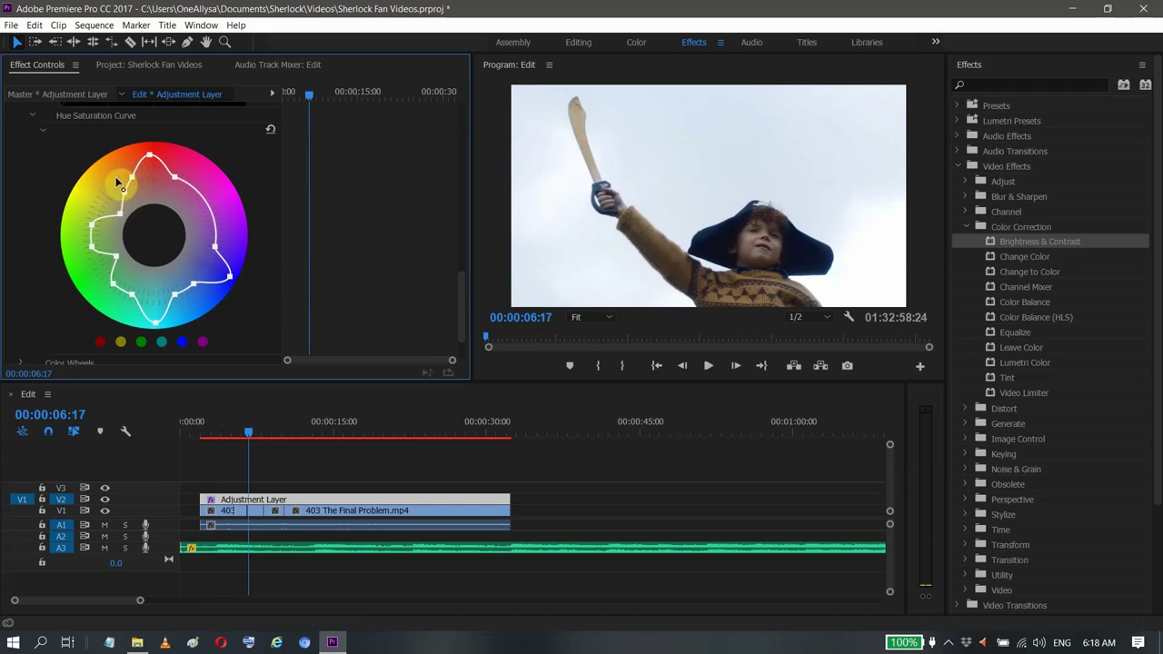
# - Toggle Lumetri Color off and on repeatedly to compare the grade
pyautogui.moveTo(462, 285); pyautogui.dragTo(465, 172)
pyautogui.click(27, 139)
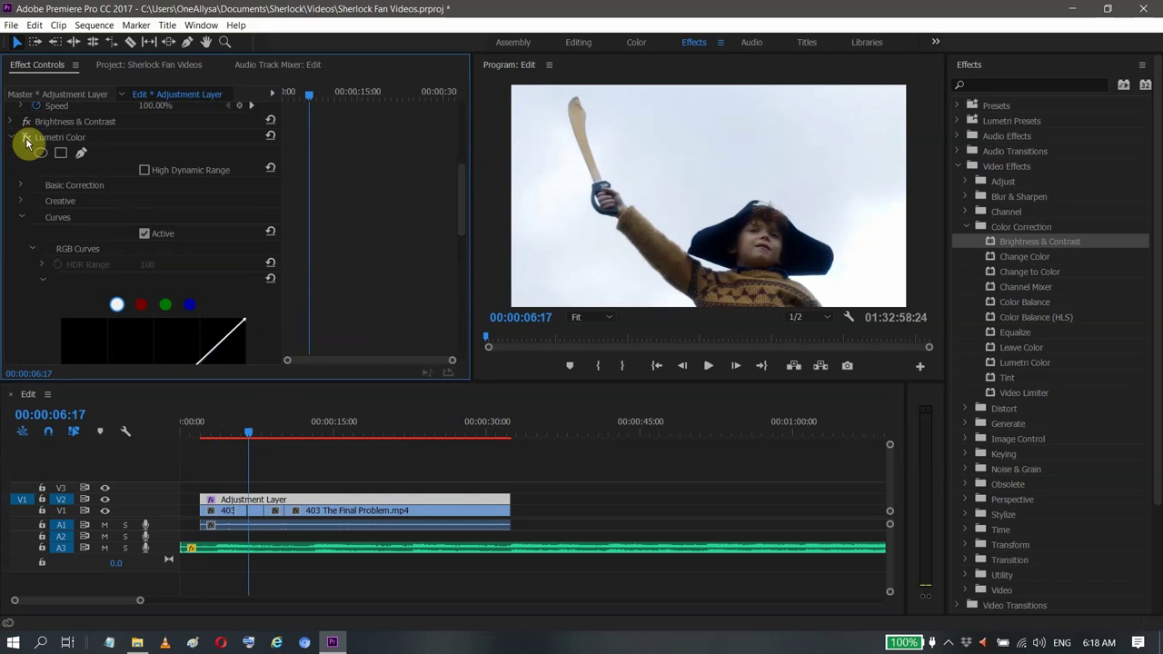
pyautogui.click(26, 139)
pyautogui.click(27, 139)
pyautogui.click(26, 140)
pyautogui.click(27, 139)
pyautogui.click(26, 139)
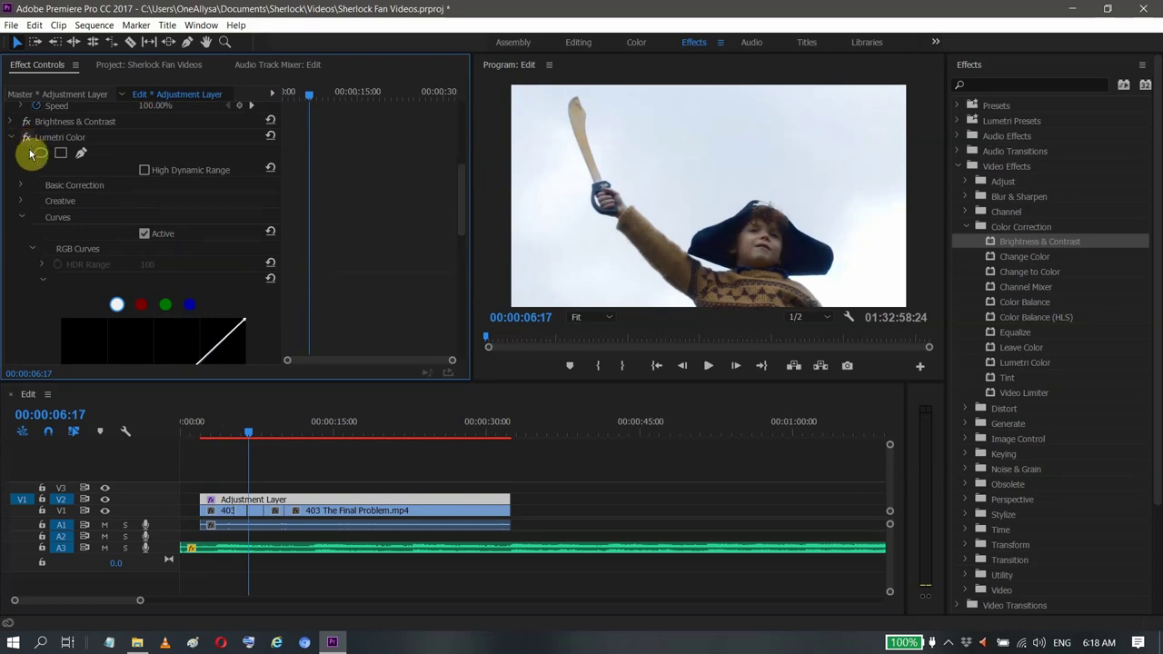
# - At about 4 seconds, compare with and without Lumetri Color, leaving it on
pyautogui.click(226, 421)
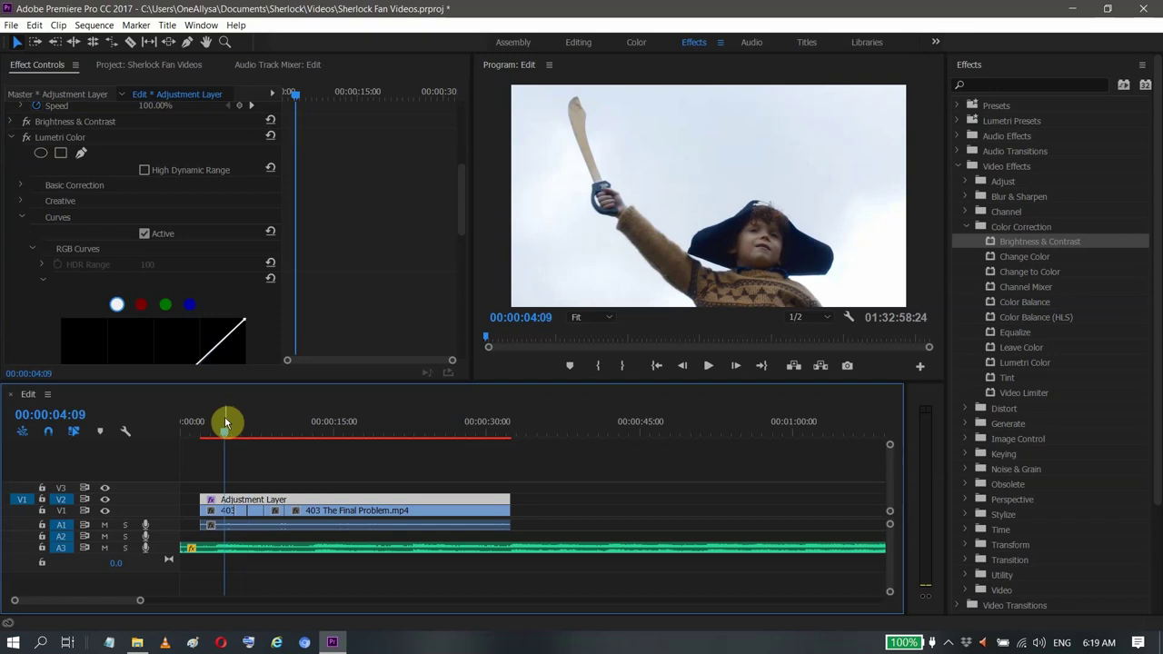
pyautogui.click(27, 139)
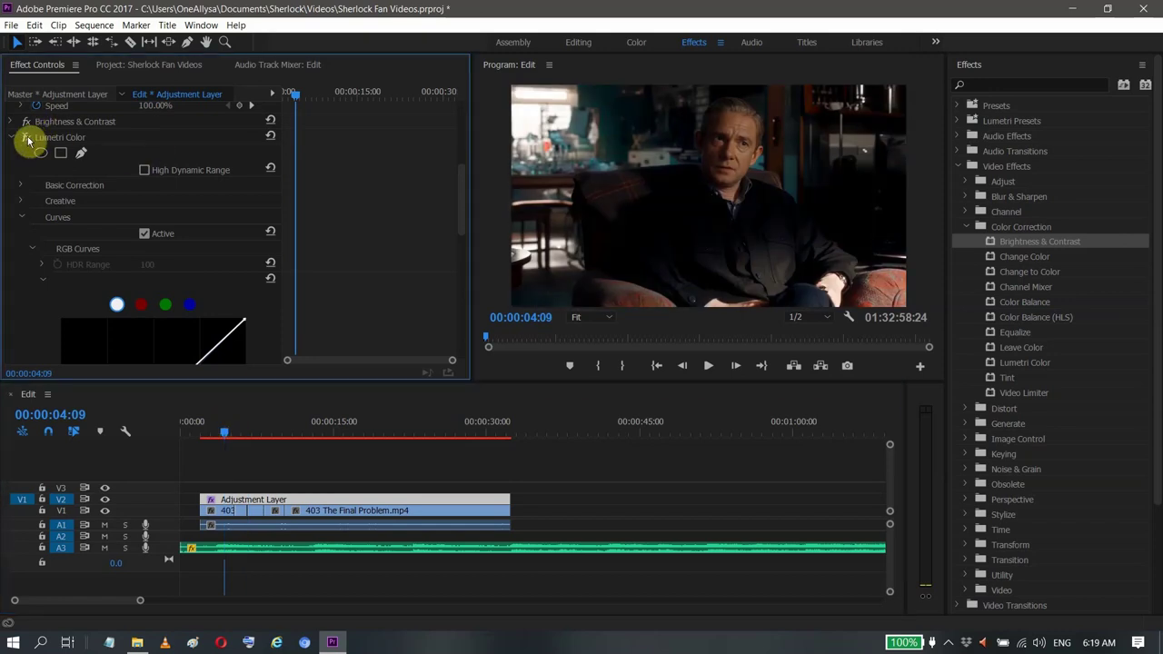
pyautogui.click(28, 139)
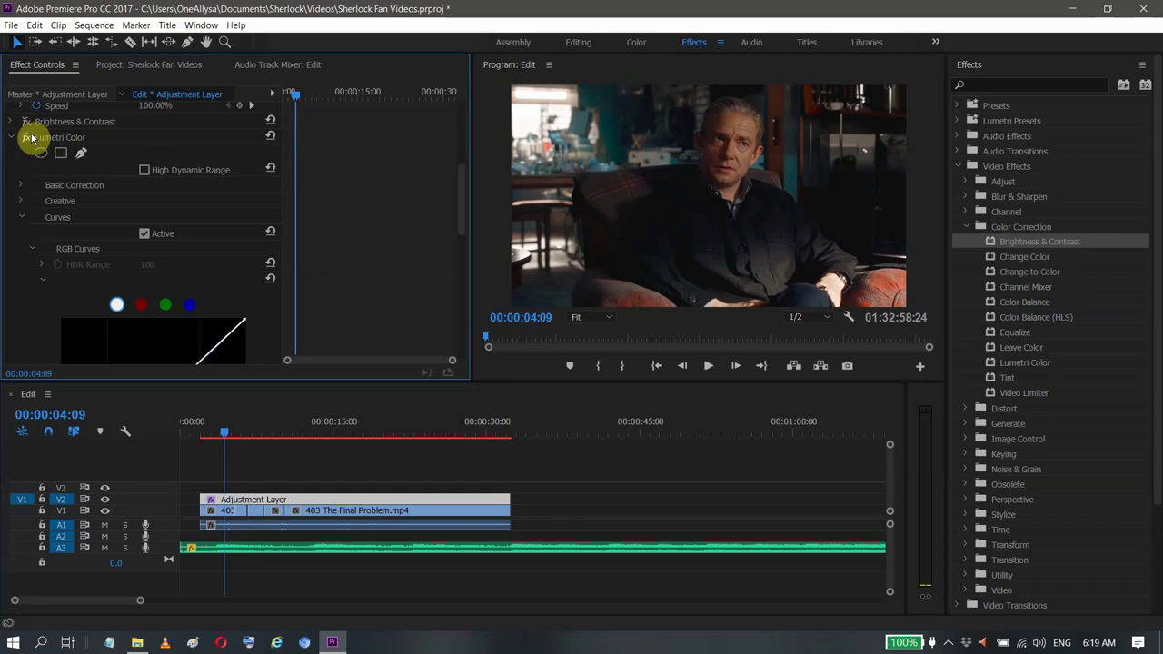
pyautogui.click(29, 138)
pyautogui.click(30, 138)
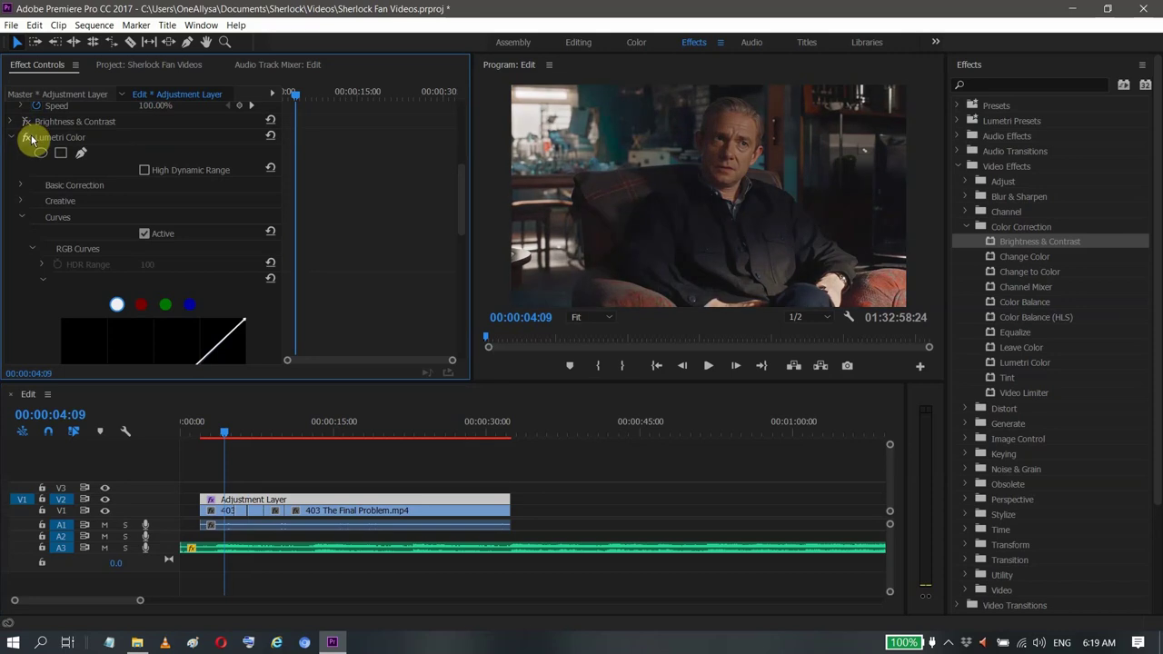
pyautogui.click(29, 138)
pyautogui.click(29, 138)
pyautogui.click(29, 137)
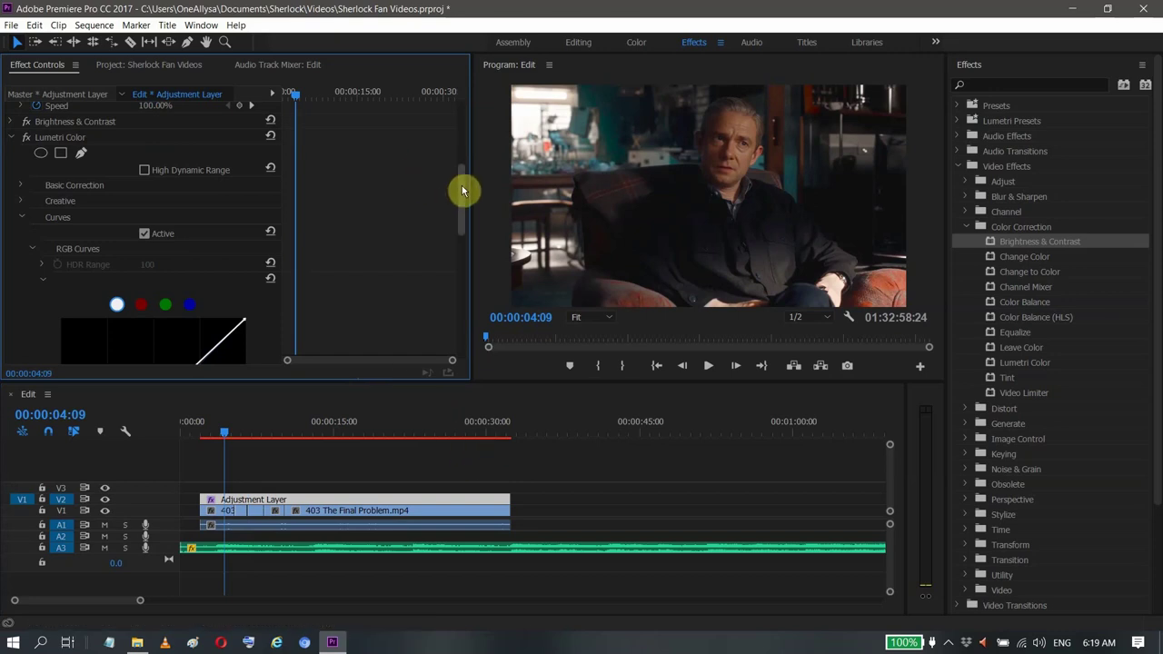
# - Scrub through the clip and review frames at 00:00:22:20, 00:00:24:20 and 00:00:26:22
pyautogui.moveTo(464, 187); pyautogui.dragTo(451, 107)
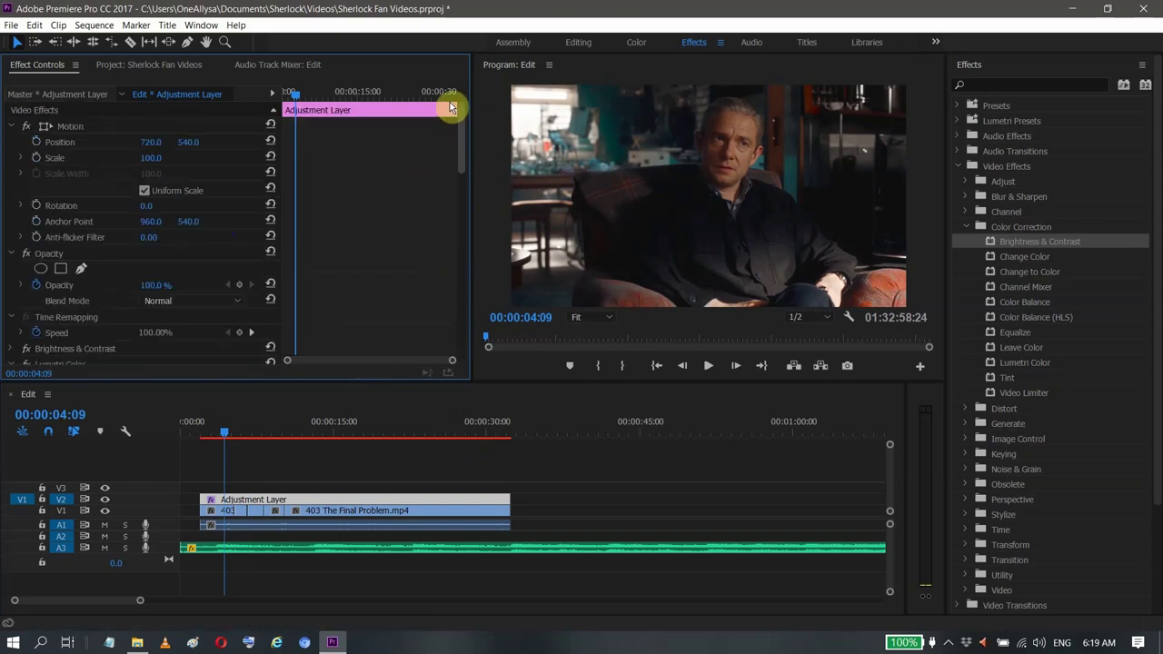
pyautogui.click(226, 443)
pyautogui.moveTo(218, 433); pyautogui.dragTo(405, 442)
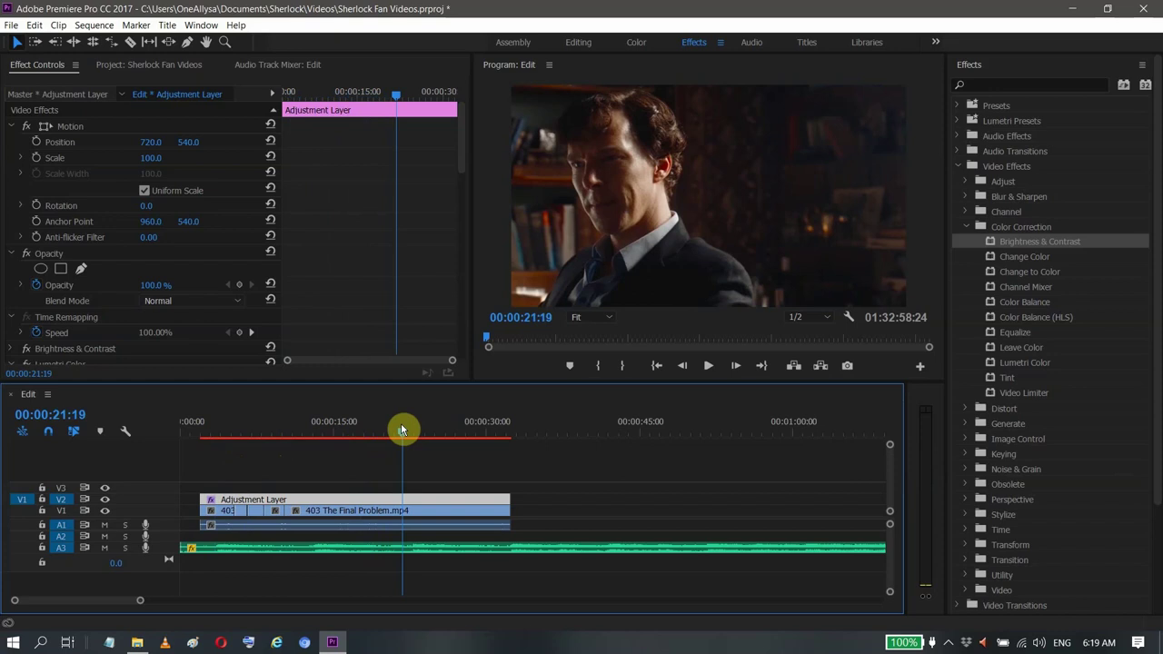
pyautogui.moveTo(403, 429); pyautogui.dragTo(387, 429)
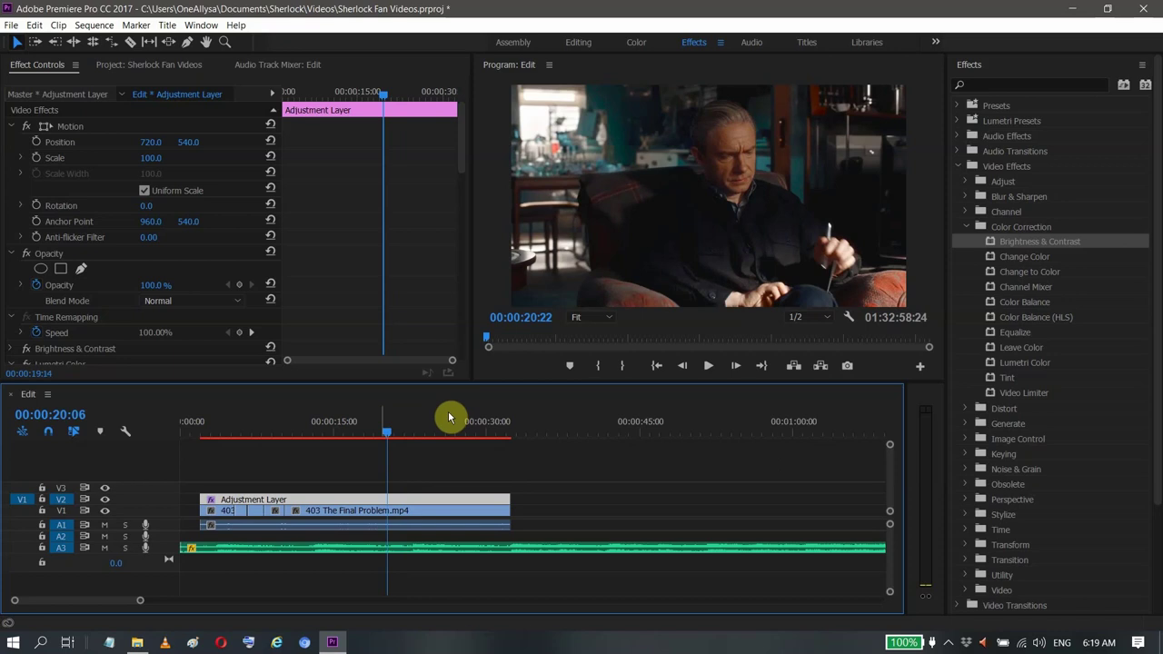
pyautogui.press('space')
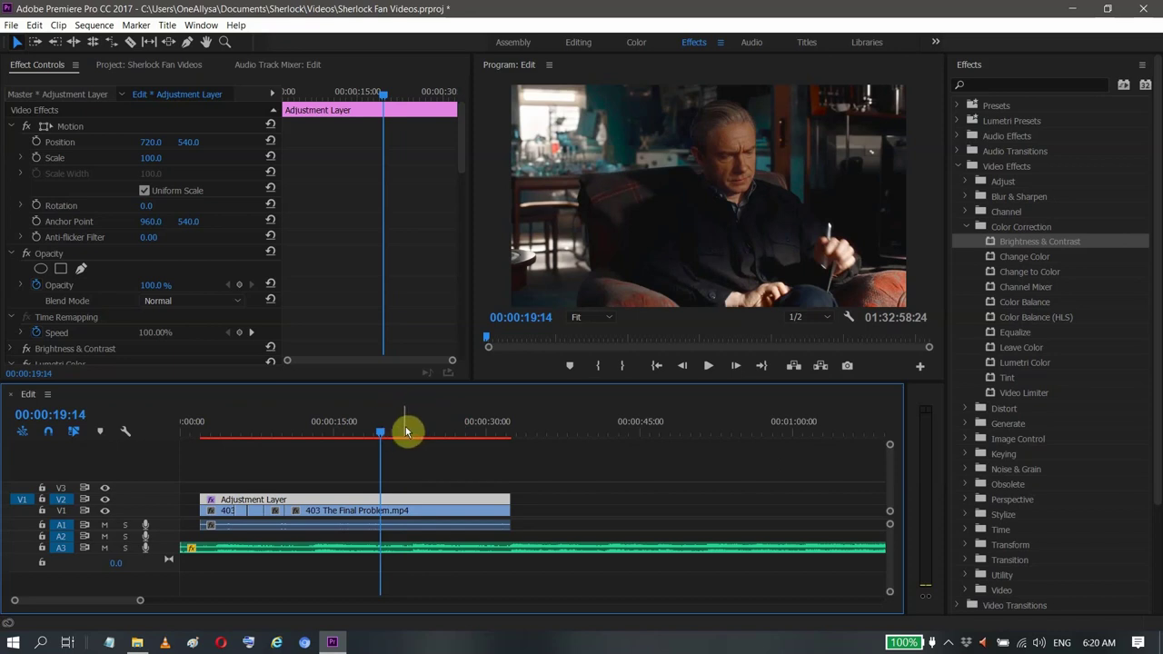
pyautogui.click(413, 432)
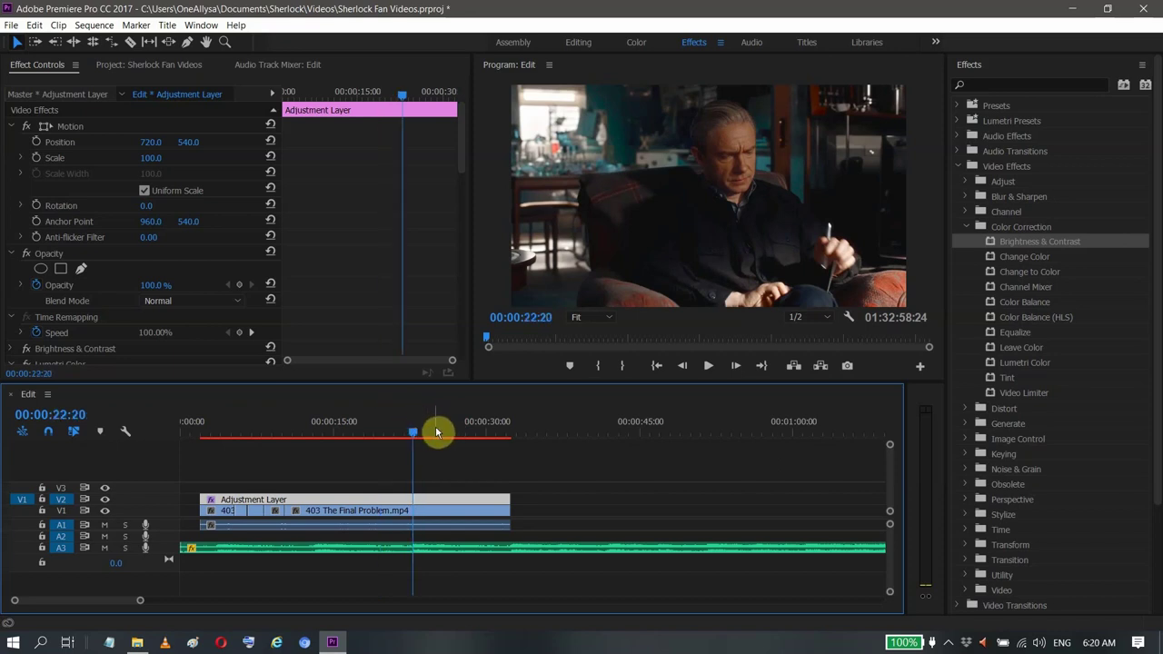
pyautogui.click(434, 432)
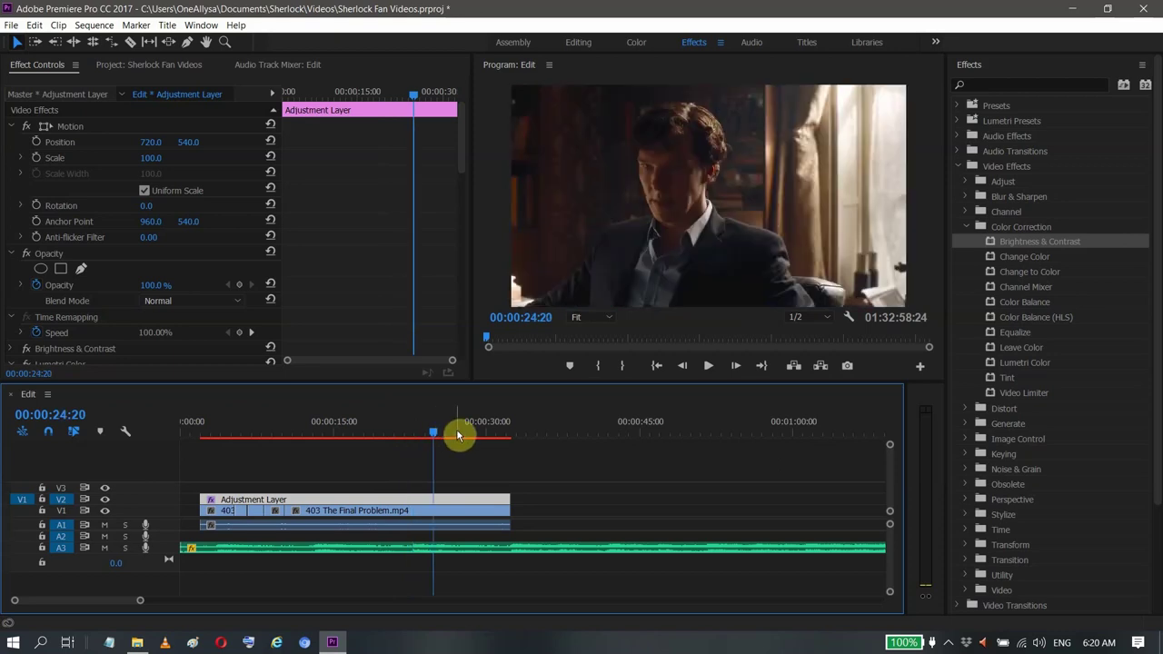
pyautogui.click(457, 433)
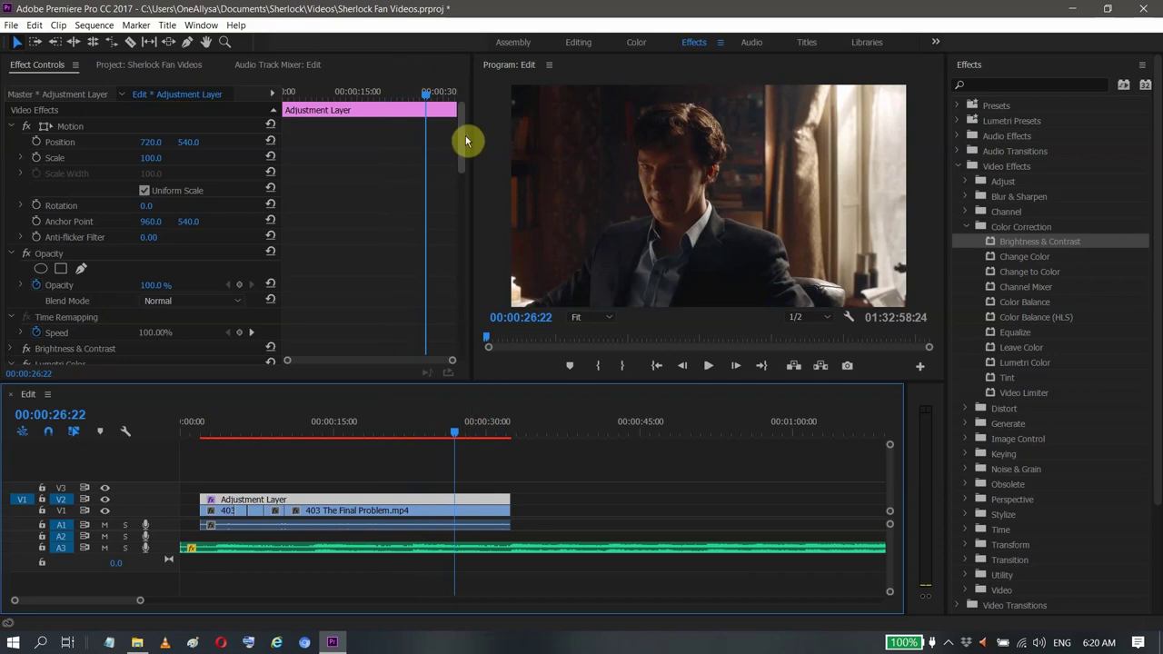
# - Expand Lumetri Color's Basic Correction and open the Input LUT dropdown
pyautogui.moveTo(465, 148); pyautogui.dragTo(459, 187)
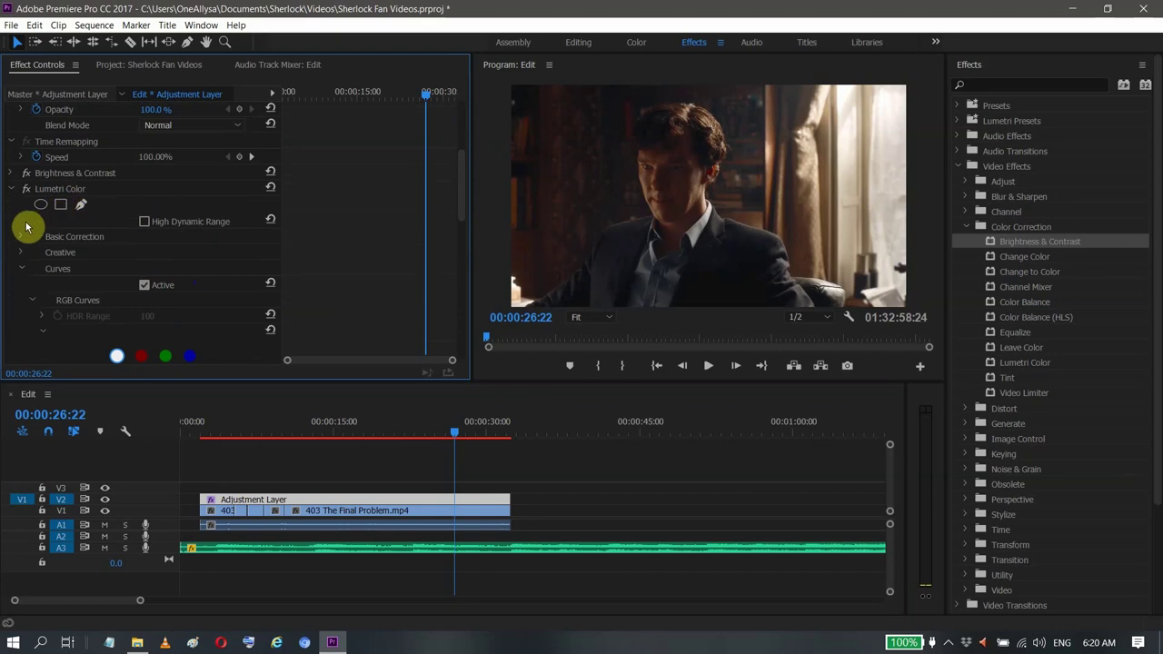
pyautogui.click(23, 235)
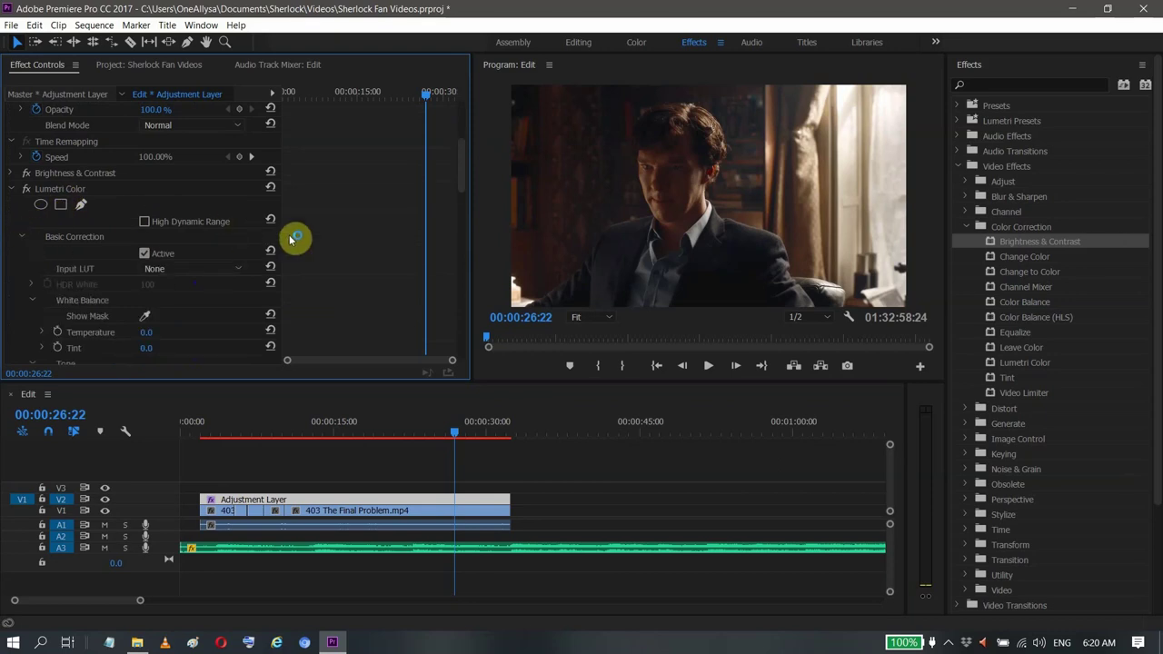
pyautogui.moveTo(469, 163); pyautogui.dragTo(464, 185)
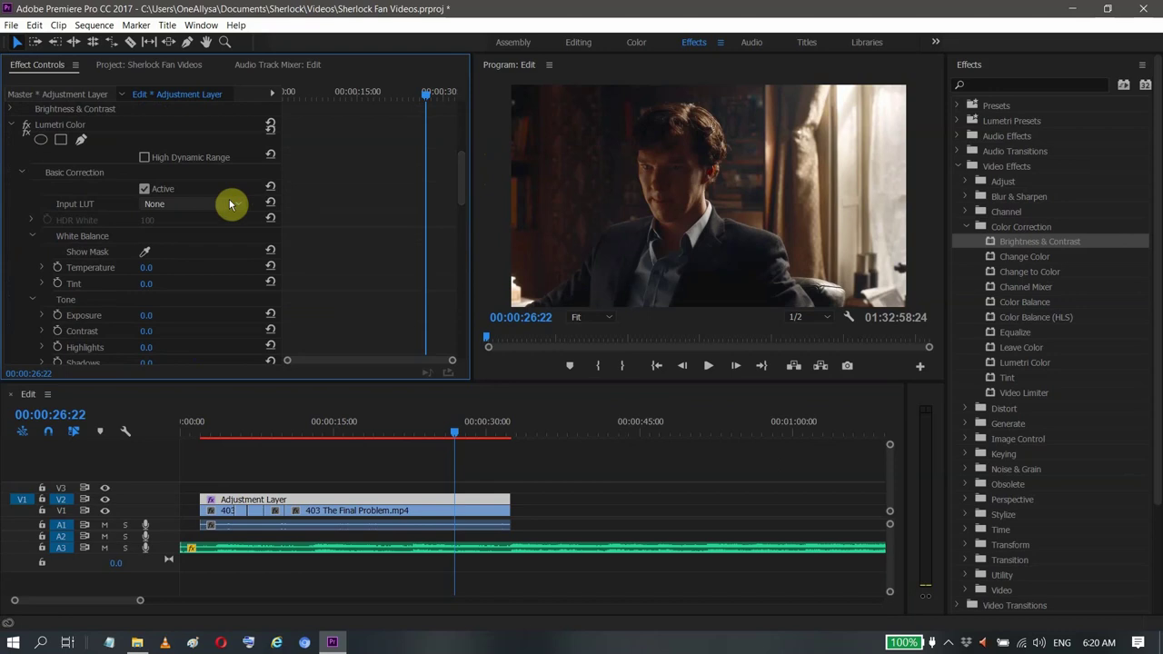
pyautogui.click(229, 205)
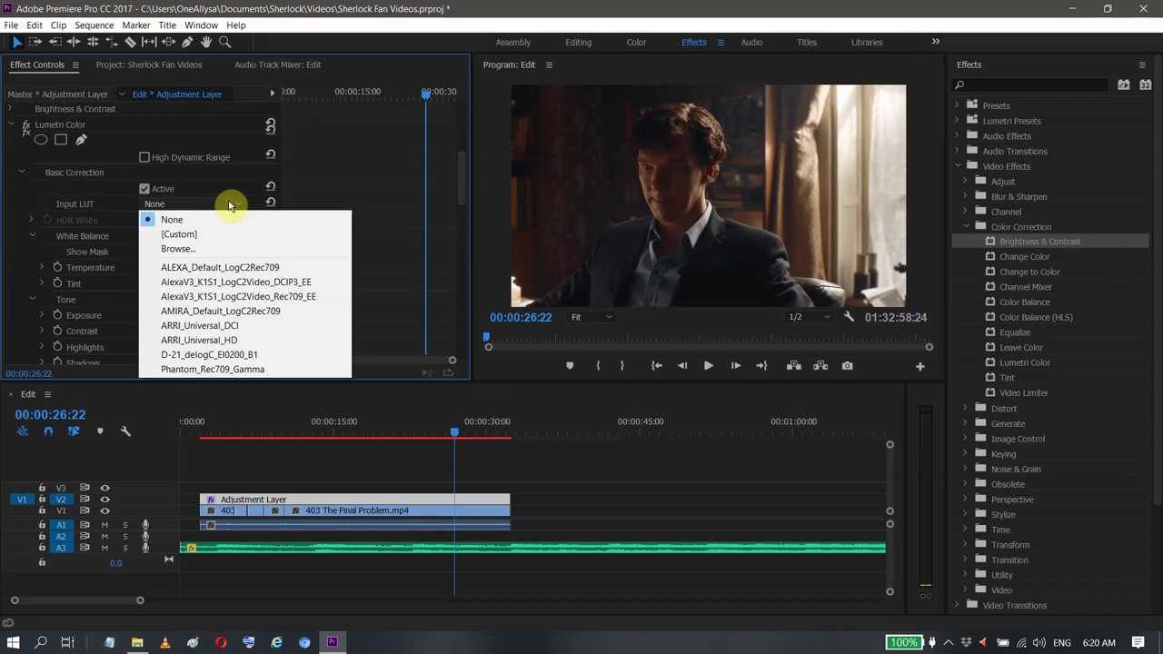
# - Browse to the Downloads folder and load Bluemaroon.CUBE as the Input LUT
pyautogui.click(227, 248)
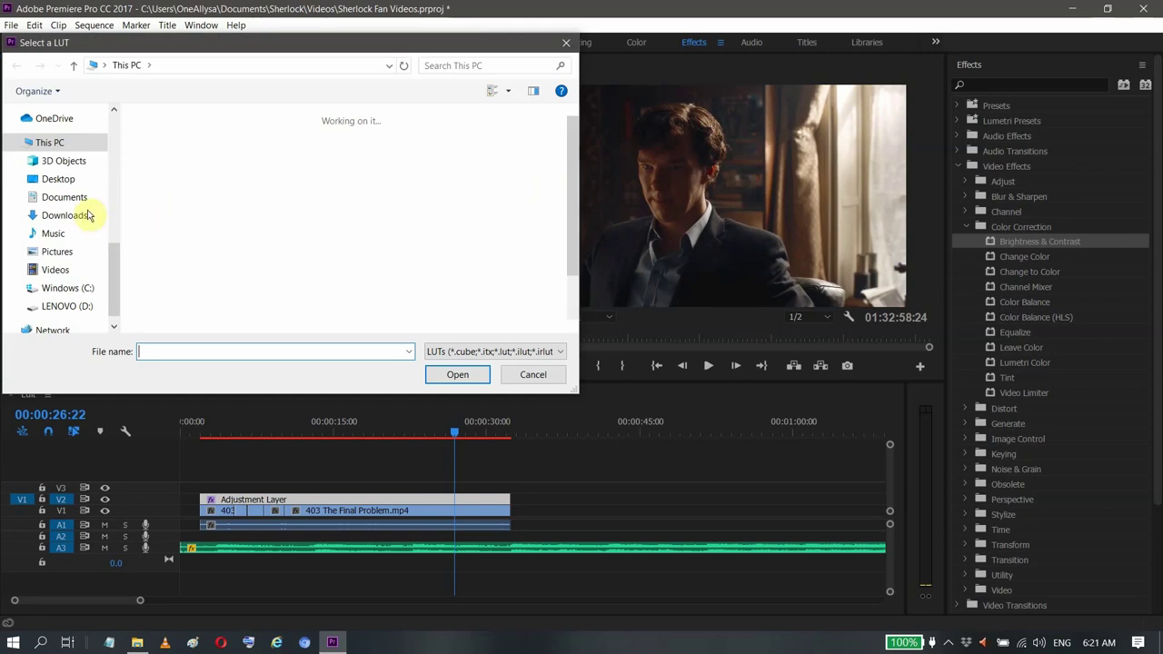
pyautogui.click(75, 220)
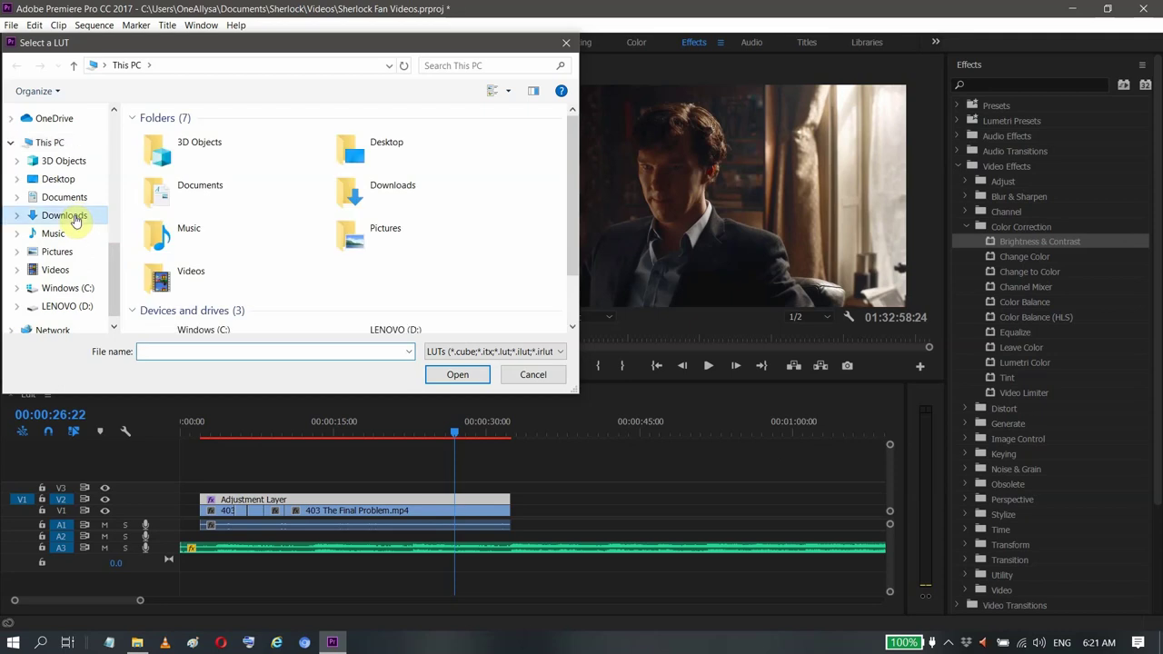
pyautogui.click(75, 220)
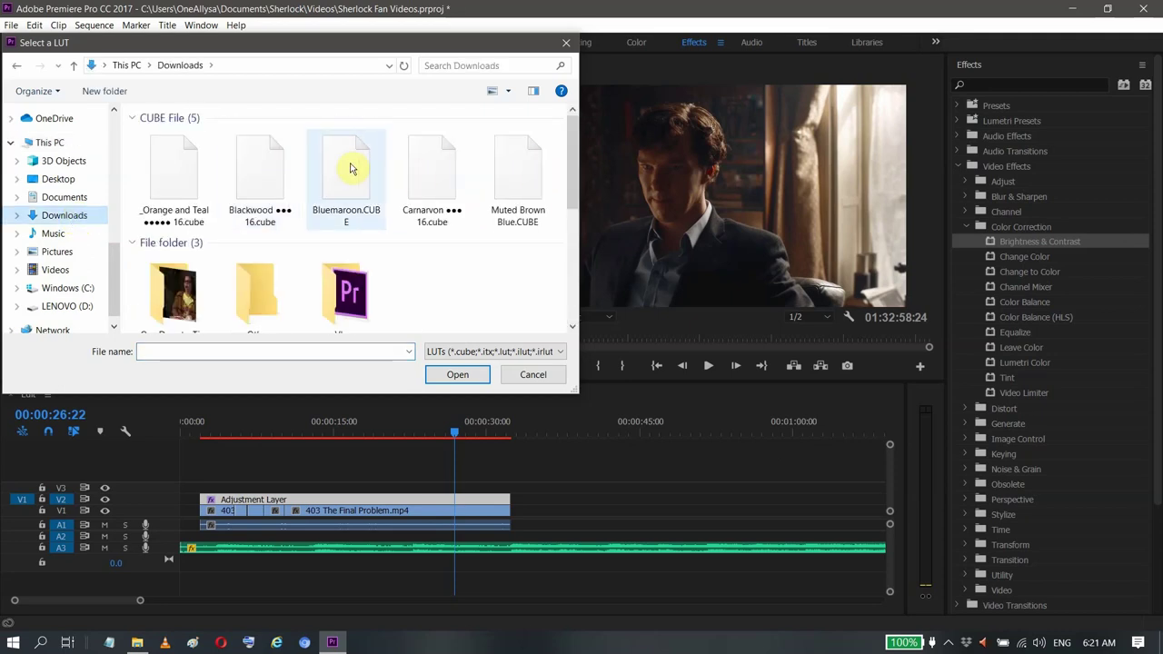
pyautogui.doubleClick(350, 168)
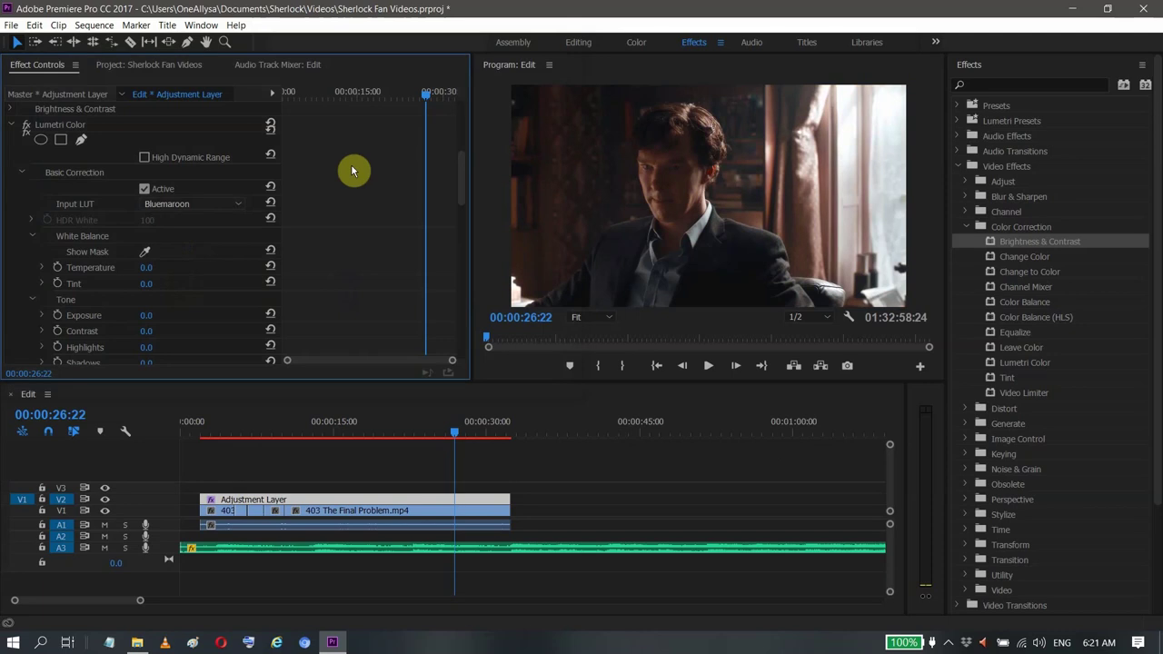
# - Move the playhead back to the lake shot near 00:00:05:19 to preview the Bluemaroon grade
pyautogui.click(311, 409)
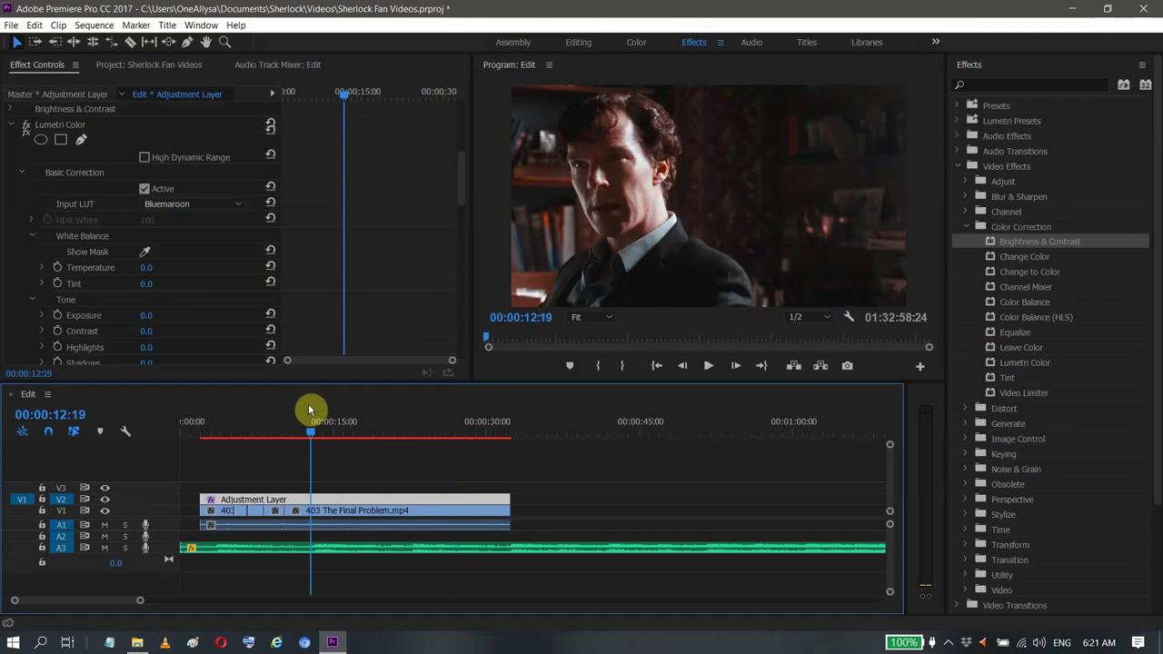
pyautogui.click(267, 421)
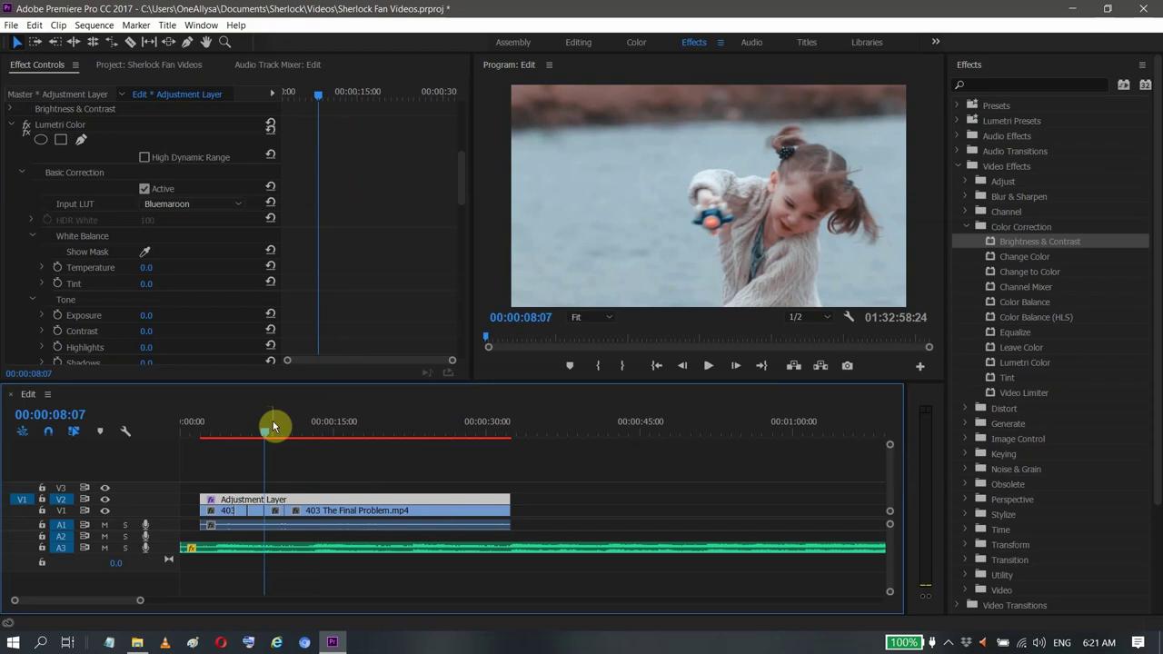
pyautogui.click(272, 419)
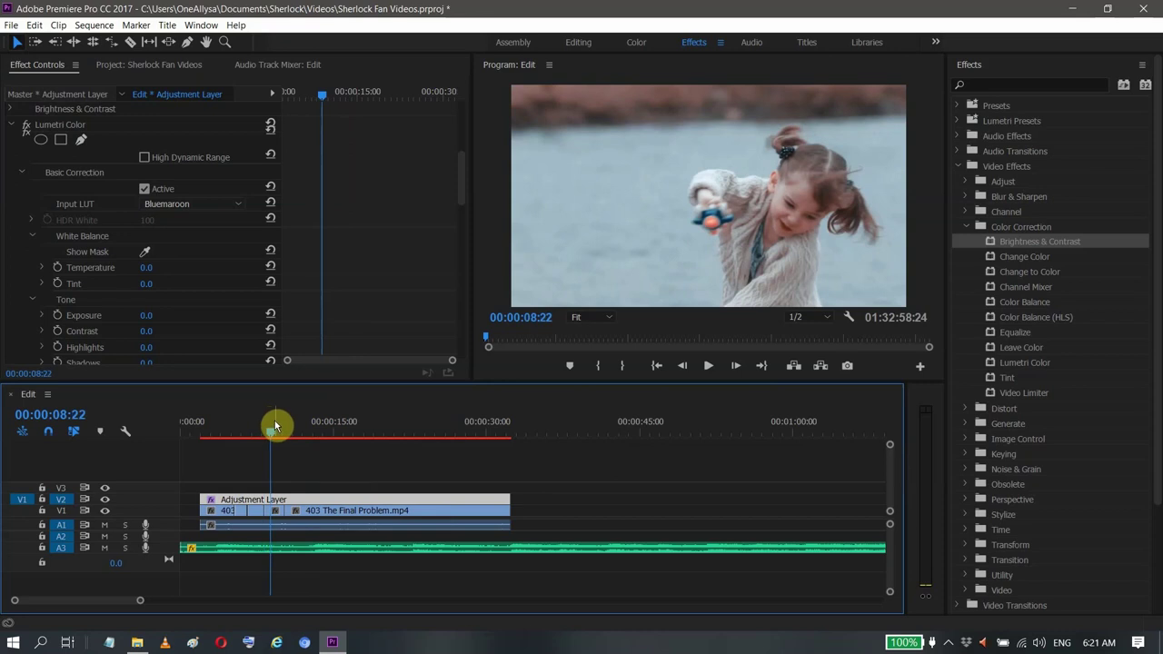
pyautogui.moveTo(274, 423); pyautogui.dragTo(241, 424)
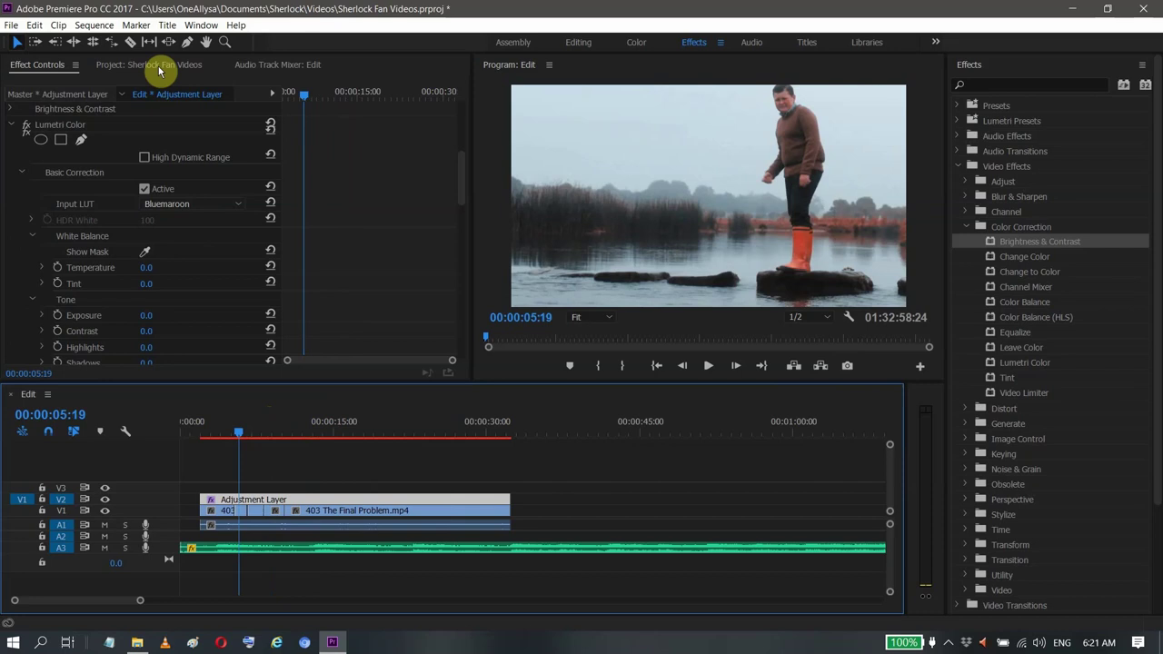
# - Show the Project bin's PNG signature images and save the Sherlock Fan Videos project
pyautogui.click(159, 71)
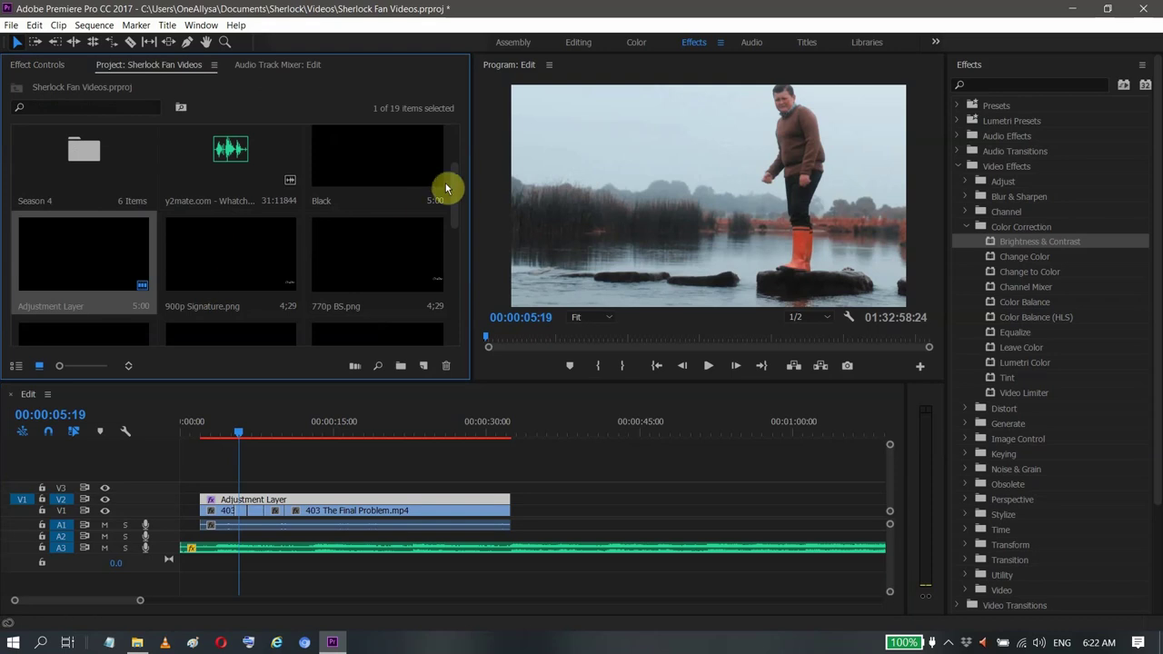
pyautogui.moveTo(461, 185); pyautogui.dragTo(459, 194)
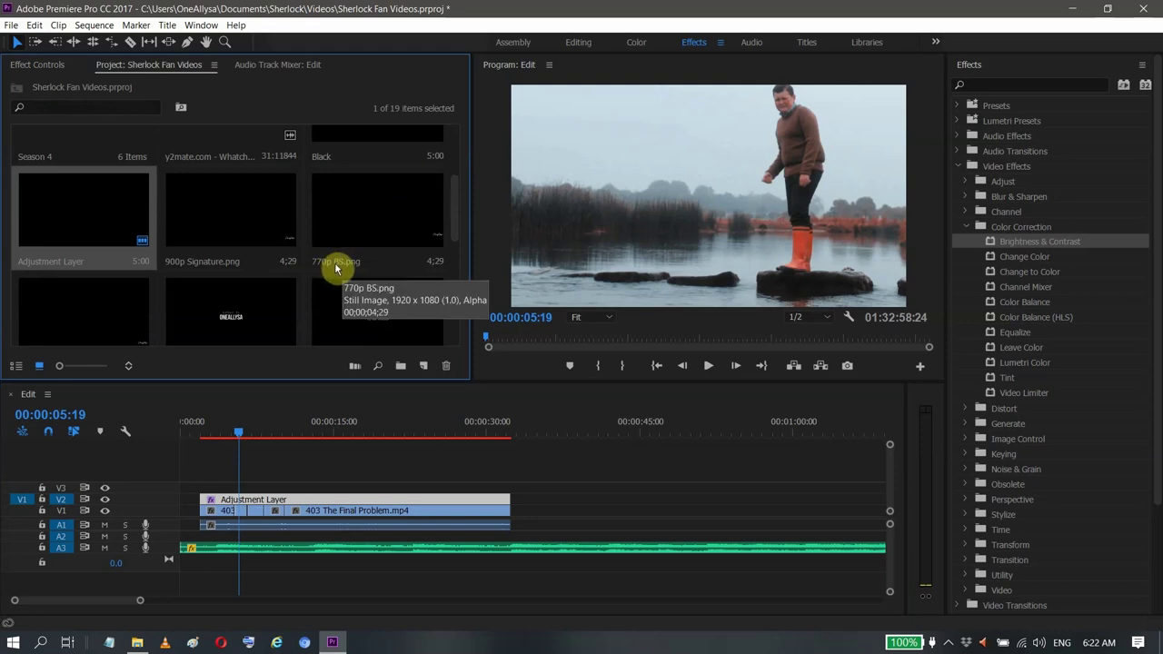
pyautogui.hotkey('ctrl', 's')
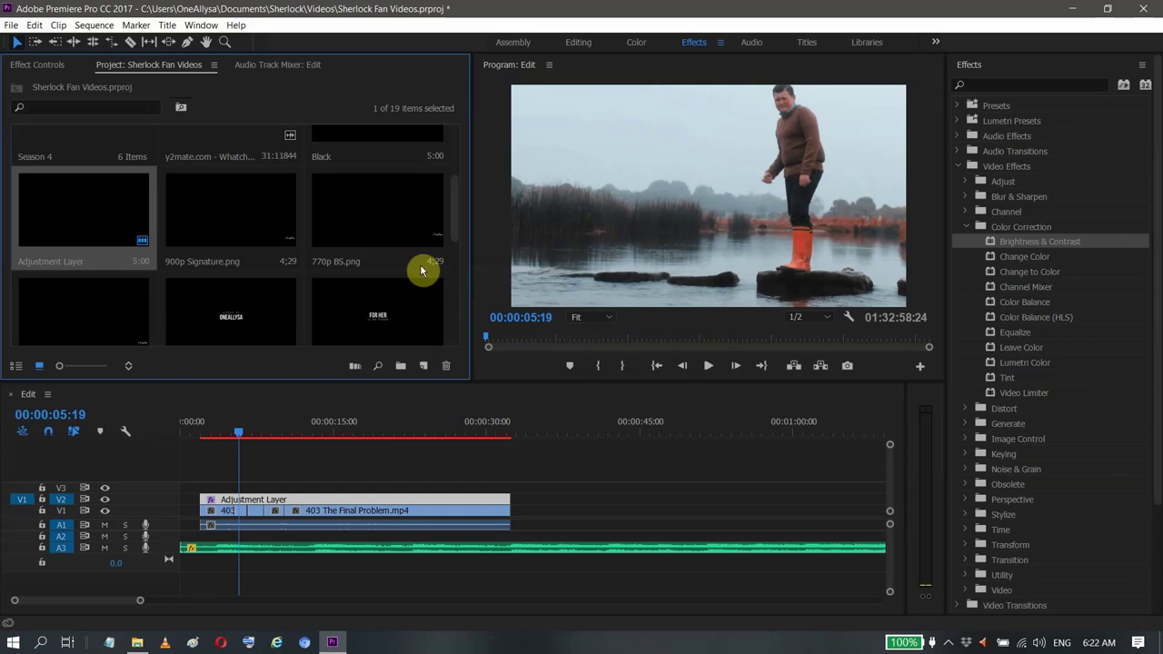
# - Try 770p BS.png on V3, remove it, and put 900p Signature.png on V3 instead
pyautogui.click(375, 217)
pyautogui.moveTo(244, 463); pyautogui.dragTo(227, 489)
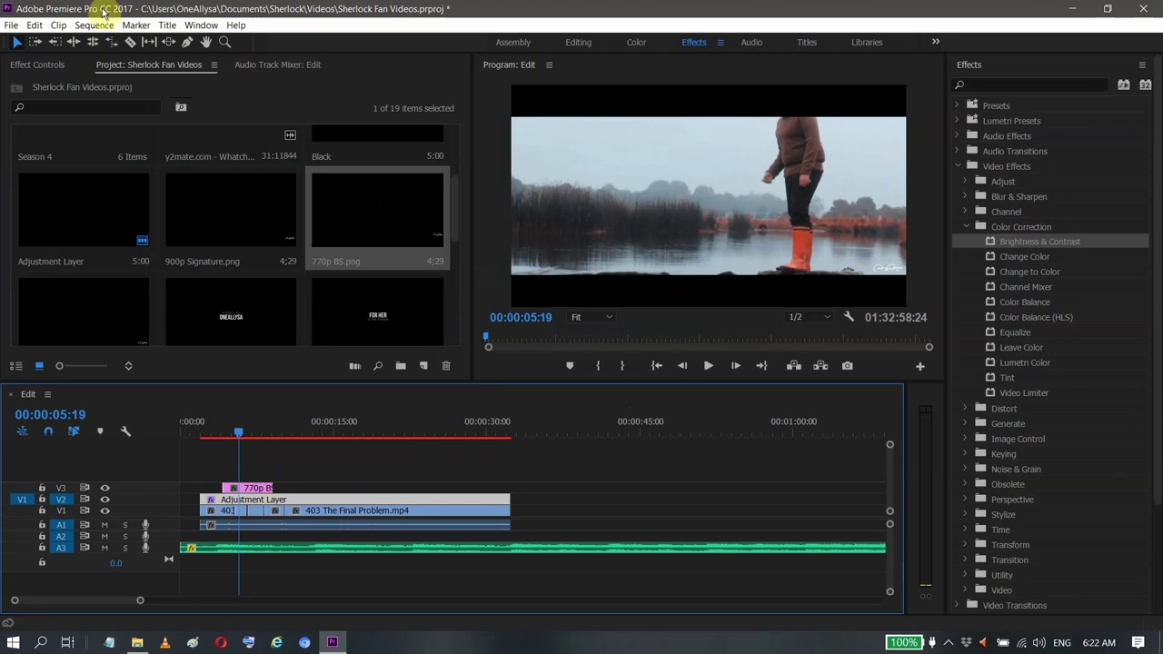
pyautogui.click(247, 498)
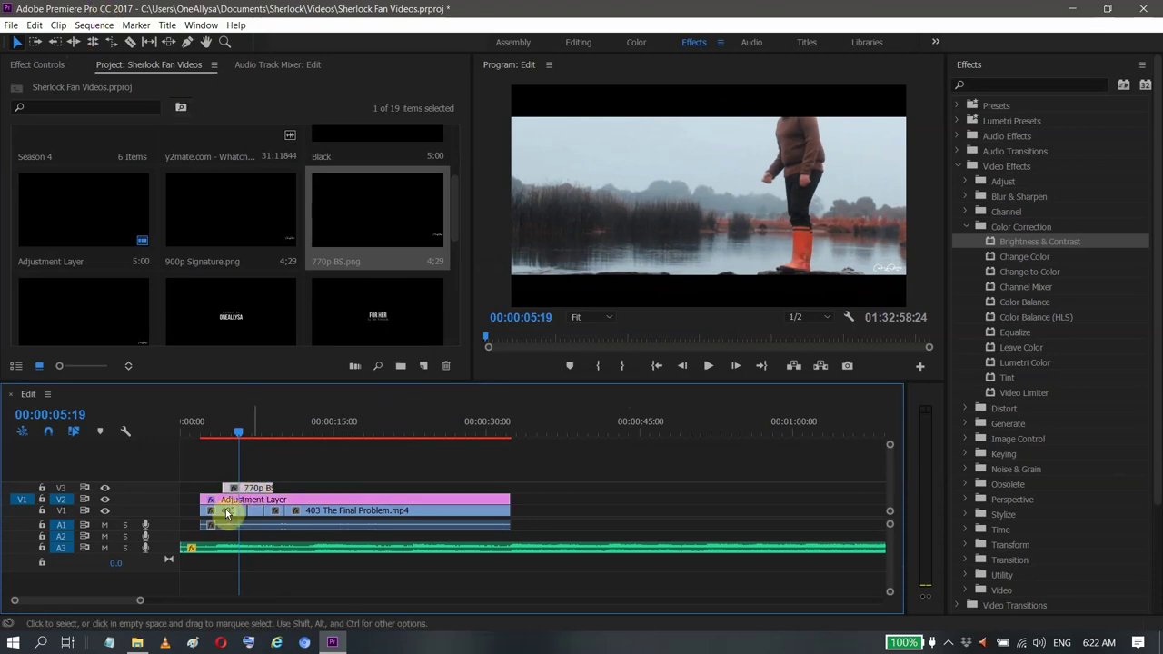
pyautogui.moveTo(228, 492); pyautogui.dragTo(239, 228)
pyautogui.moveTo(261, 393)
pyautogui.mouseDown()
pyautogui.moveTo(246, 485)
pyautogui.moveTo(226, 486)
pyautogui.mouseUp()
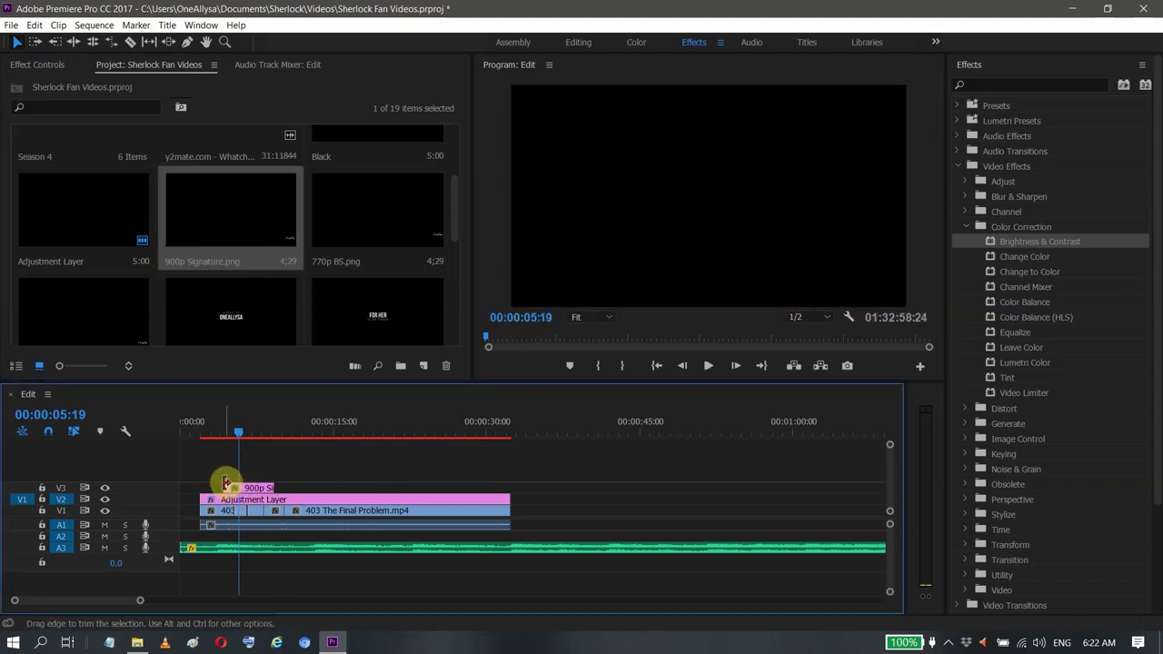
pyautogui.click(885, 270)
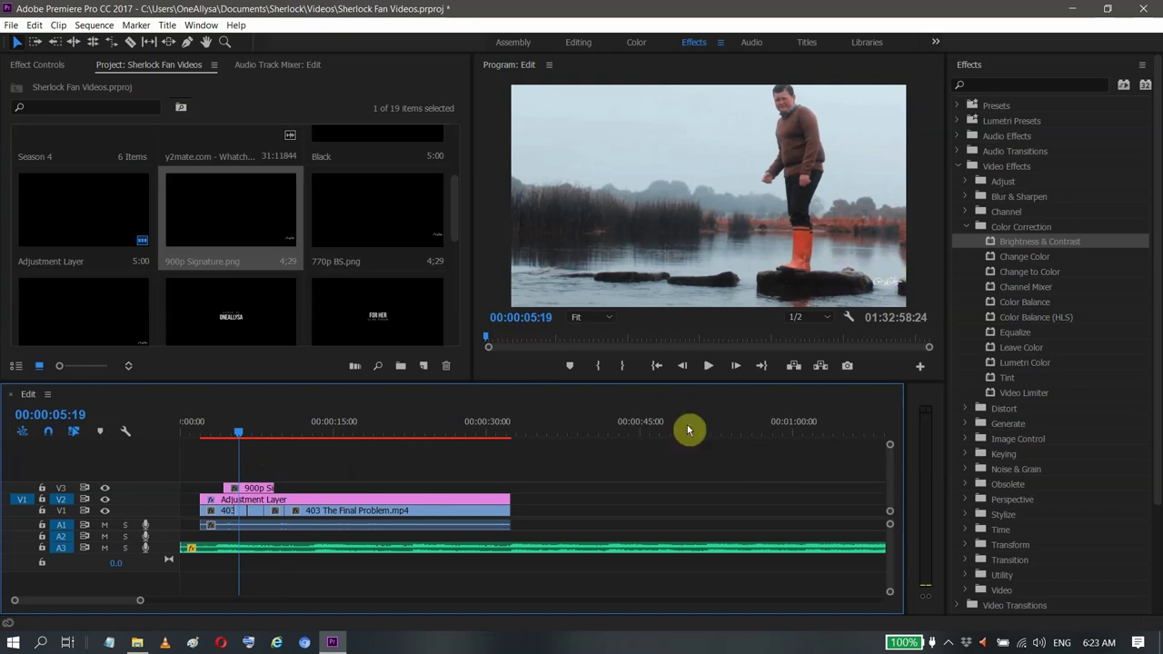
# - Set the 900p Signature clip's Motion Position Y from 540 to 630
pyautogui.click(50, 66)
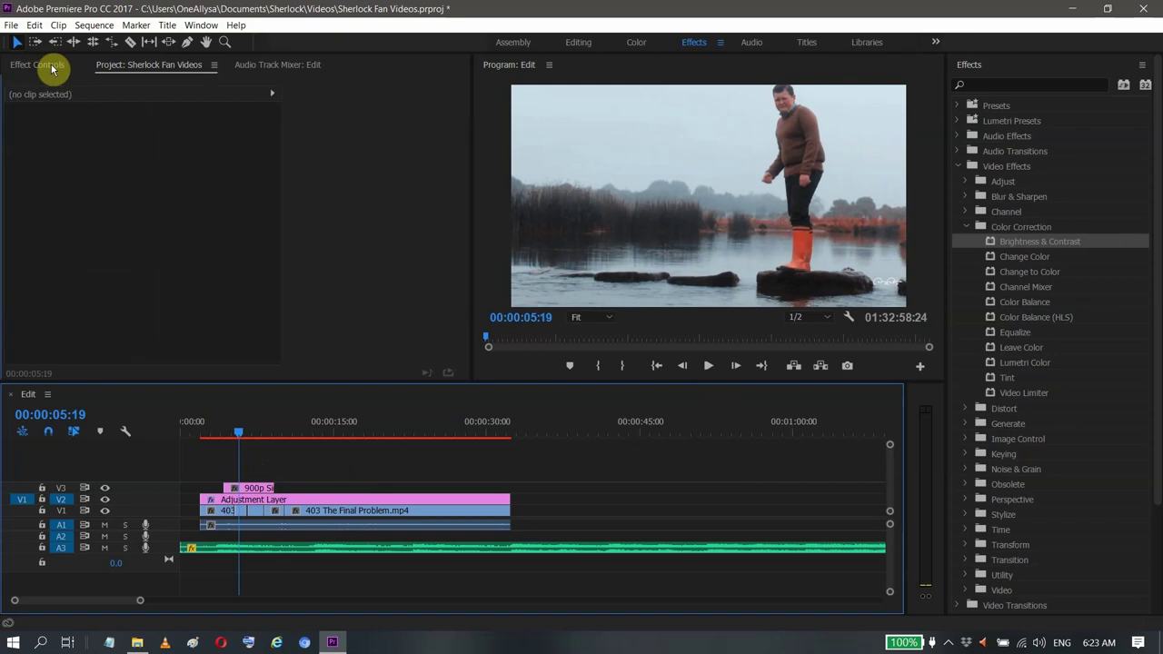
pyautogui.click(257, 488)
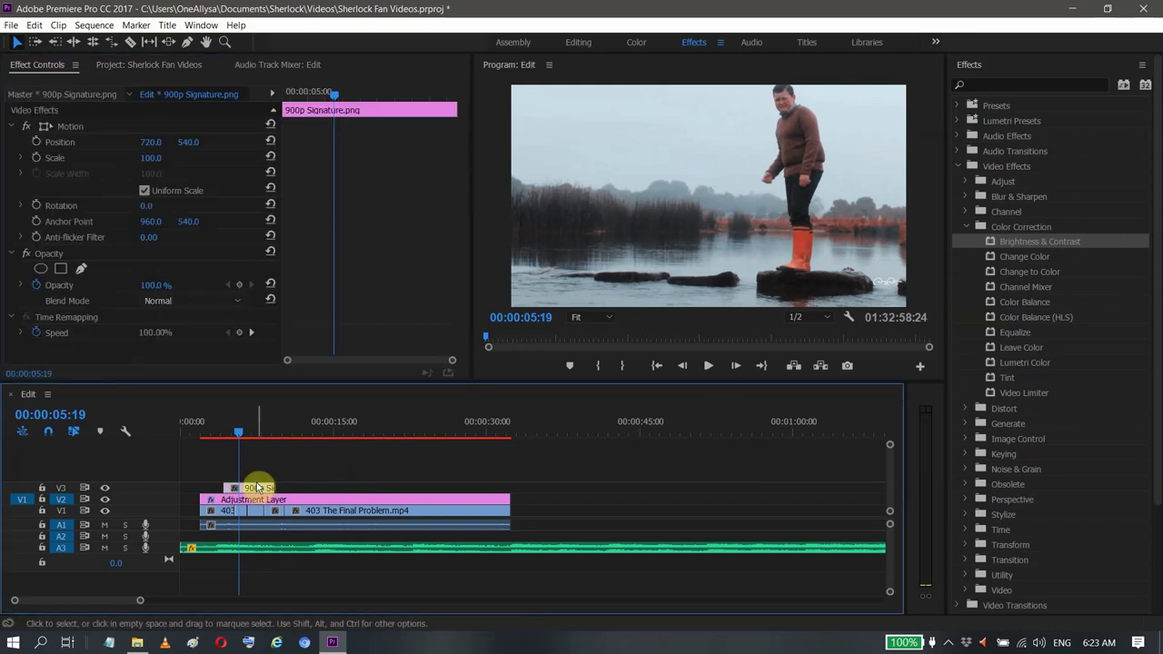
pyautogui.click(189, 142)
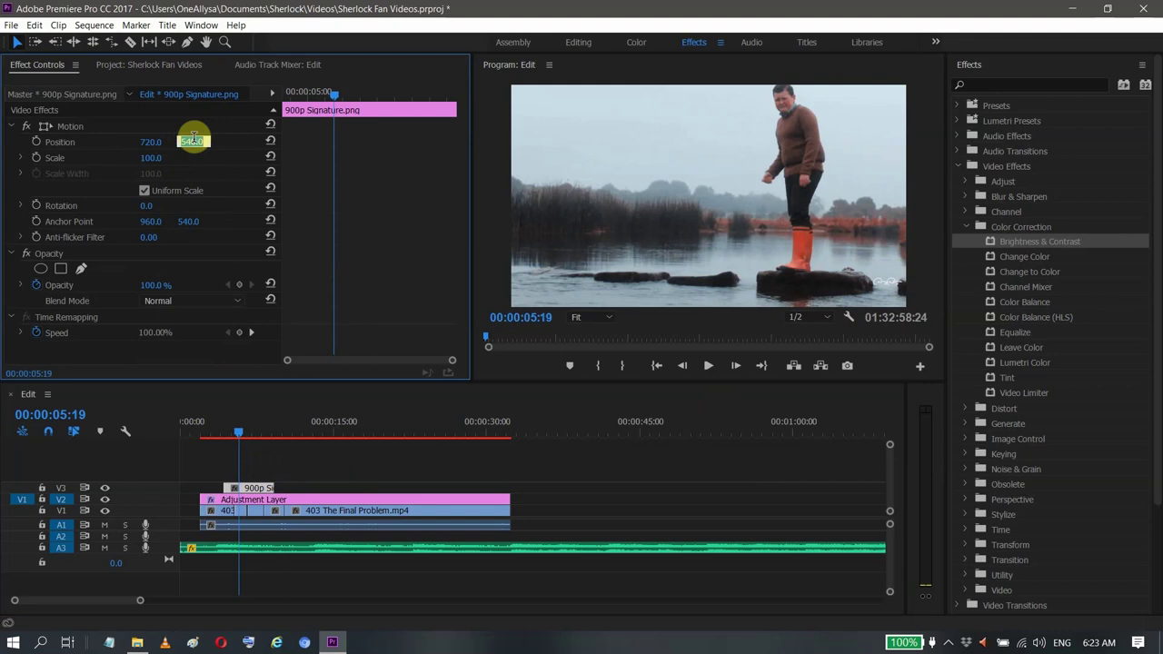
pyautogui.write('630')
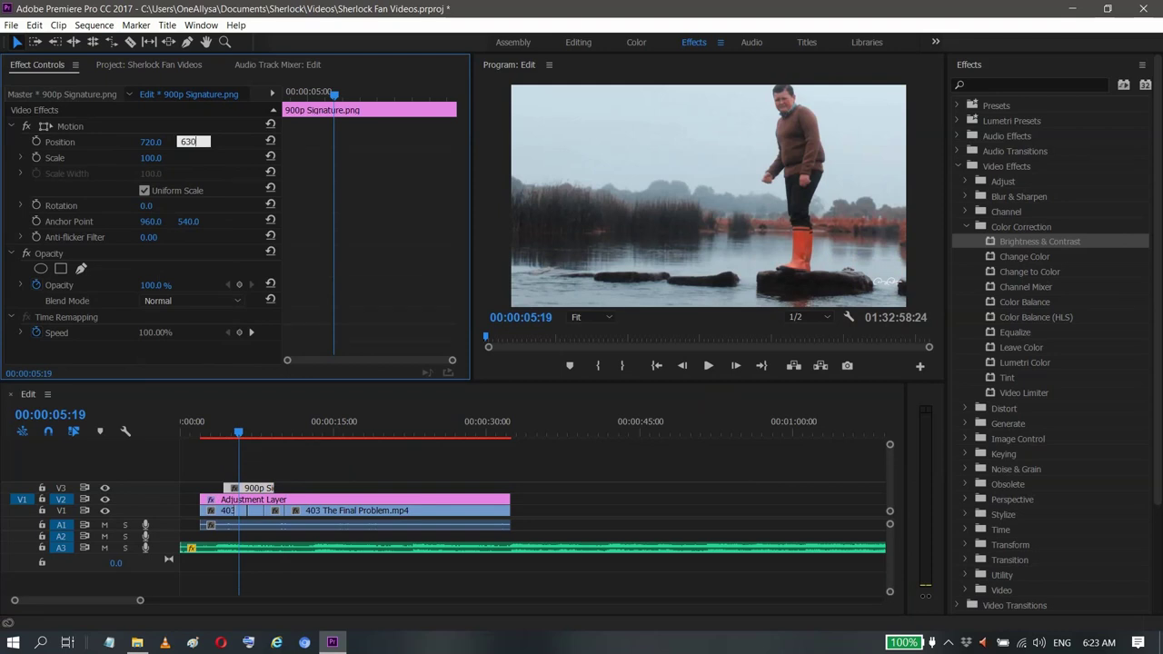
pyautogui.press('Return')
pyautogui.press('Return')
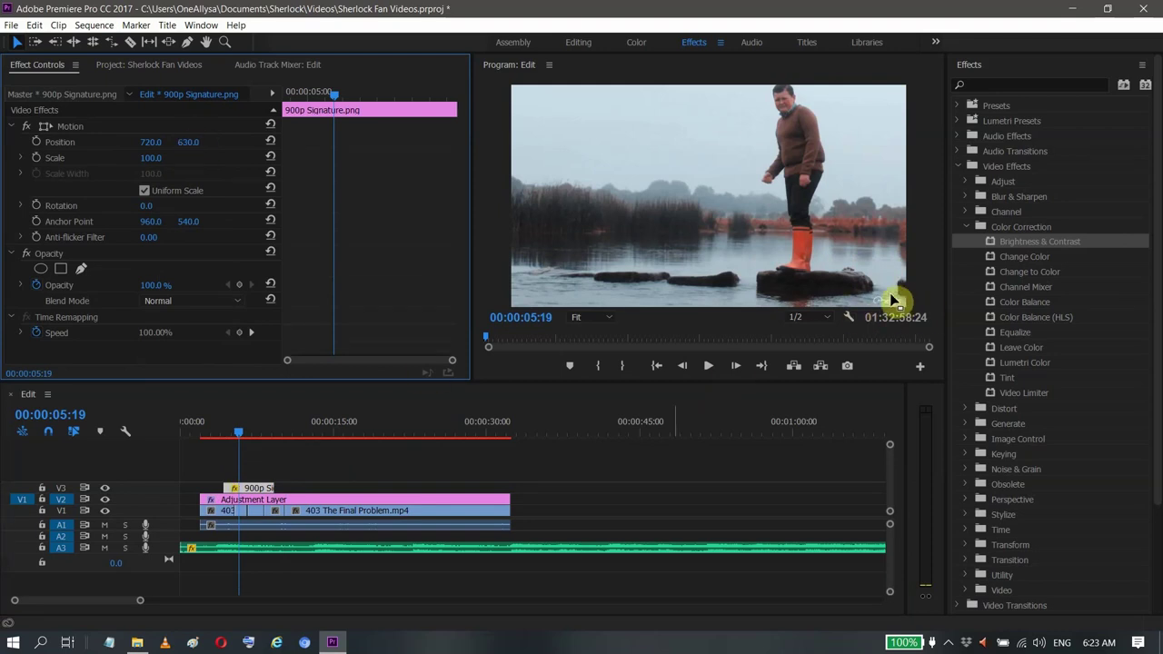